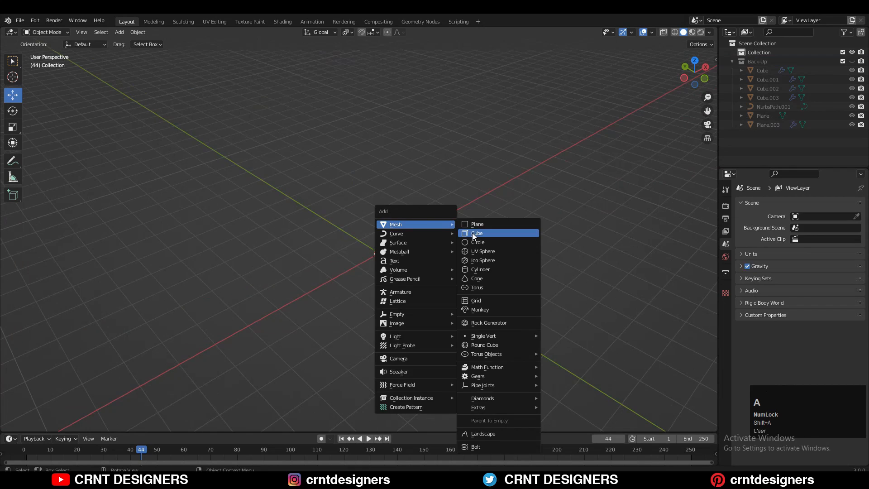
Step: Add a cube mesh to the scene
{"action": "left_click", "coordinate": [472, 232]}
{"action": "scroll", "coordinate": [468, 220], "scroll_direction": "up", "scroll_amount": 4}
{"action": "middle_click_drag", "start_coordinate": [442, 208], "coordinate": [490, 216]}
{"action": "left_click", "coordinate": [489, 215]}
{"action": "left_click", "coordinate": [702, 84]}
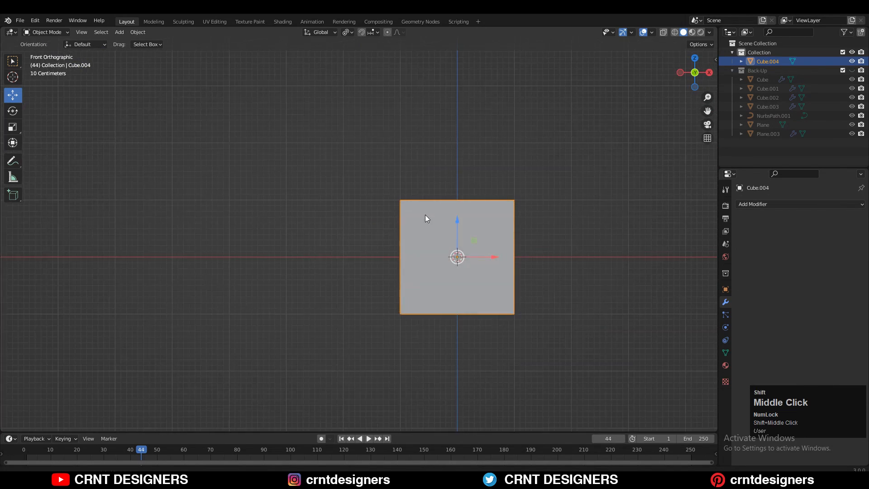
{"action": "middle_click_drag", "start_coordinate": [425, 215], "coordinate": [375, 203], "text": "shift"}
Step: Extrude all of the cube's faces in place and shrink them inward by about 0.12 m to form an inner shell
{"action": "key", "text": "Tab"}
{"action": "middle_click_drag", "start_coordinate": [429, 167], "coordinate": [466, 184]}
{"action": "left_click", "coordinate": [695, 60]}
{"action": "scroll", "coordinate": [404, 200], "scroll_direction": "up", "scroll_amount": 2}
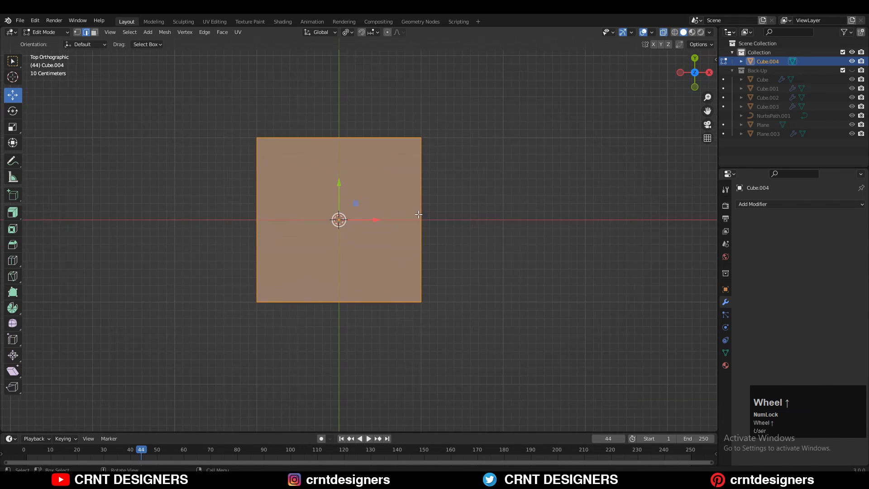
{"action": "middle_click_drag", "start_coordinate": [404, 200], "coordinate": [467, 259], "text": "shift"}
{"action": "key", "text": "e"}
{"action": "right_click", "coordinate": [466, 259]}
{"action": "key", "text": "s"}
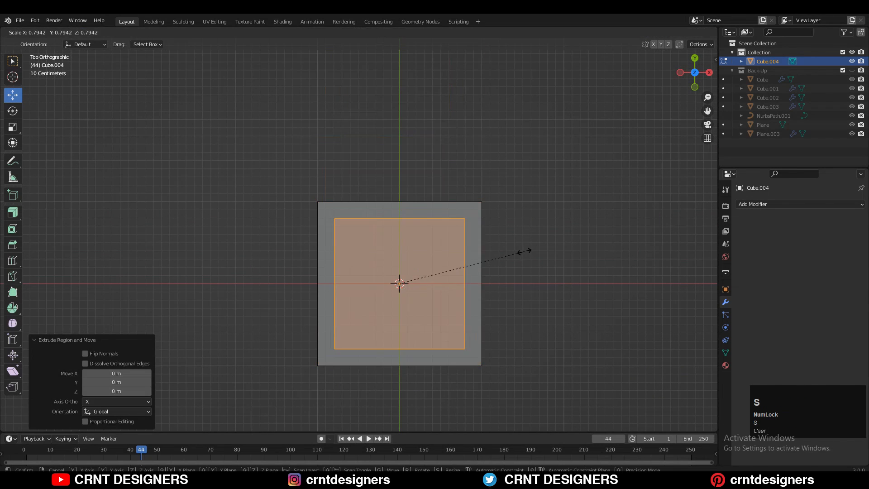
{"action": "right_click", "coordinate": [574, 231]}
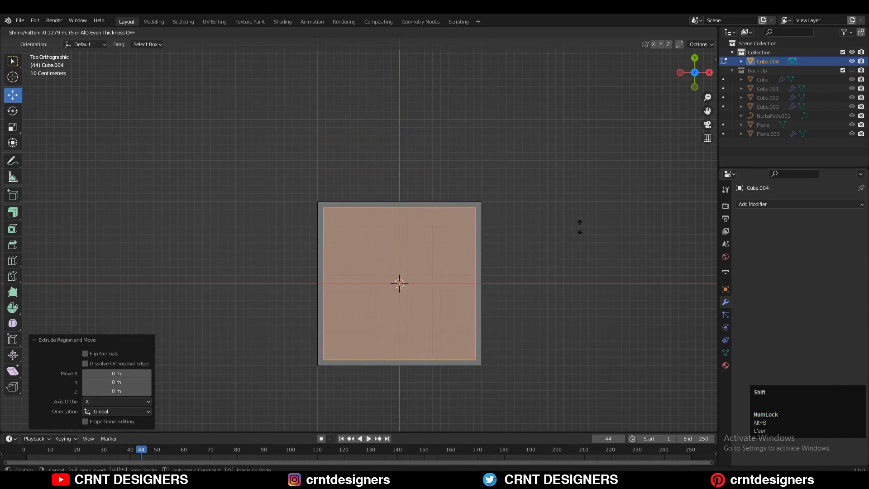
{"action": "left_click", "coordinate": [580, 227]}
Step: Set the inner shell's Shrink/Fatten offset to -0.1 m
{"action": "middle_click_drag", "start_coordinate": [562, 231], "coordinate": [485, 240]}
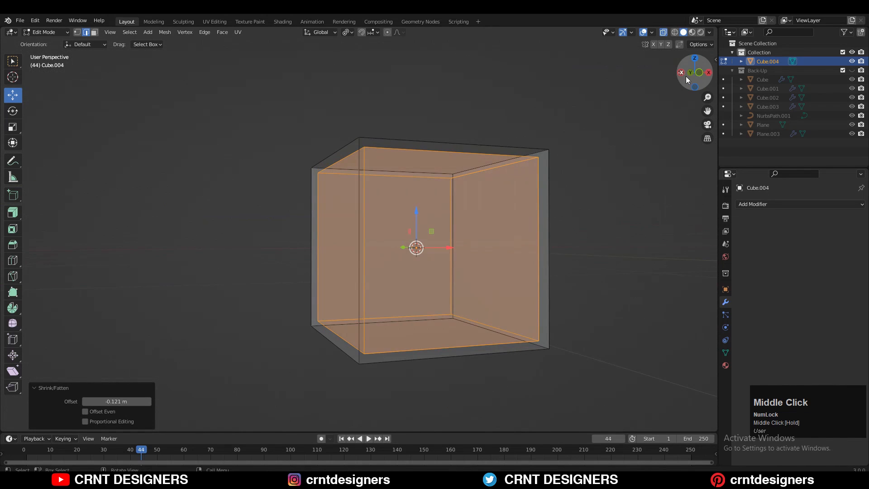
{"action": "left_click", "coordinate": [699, 73]}
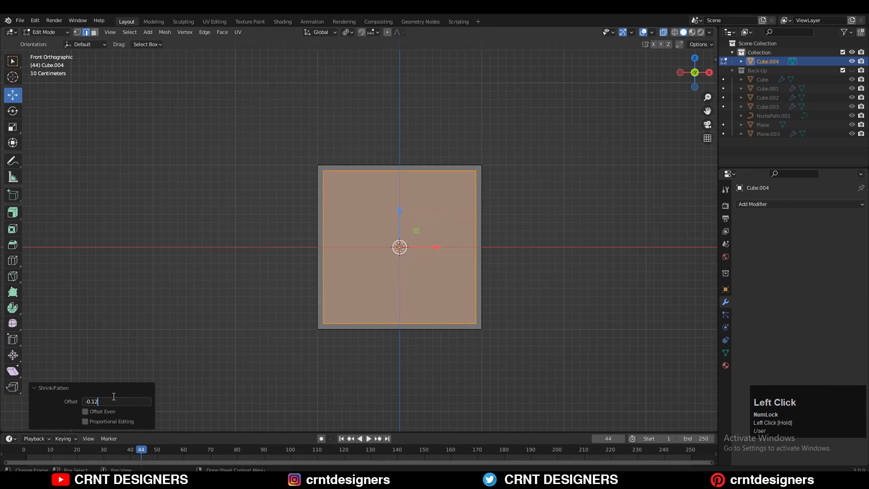
{"action": "key", "text": "BackSpace"}
{"action": "key", "text": "Return"}
Step: Add three evenly spaced vertical loop cuts across the front of both the outer and inner shells
{"action": "scroll", "coordinate": [403, 181], "scroll_direction": "up", "scroll_amount": 3}
{"action": "middle_click_drag", "start_coordinate": [410, 181], "coordinate": [428, 238], "text": "ctrl"}
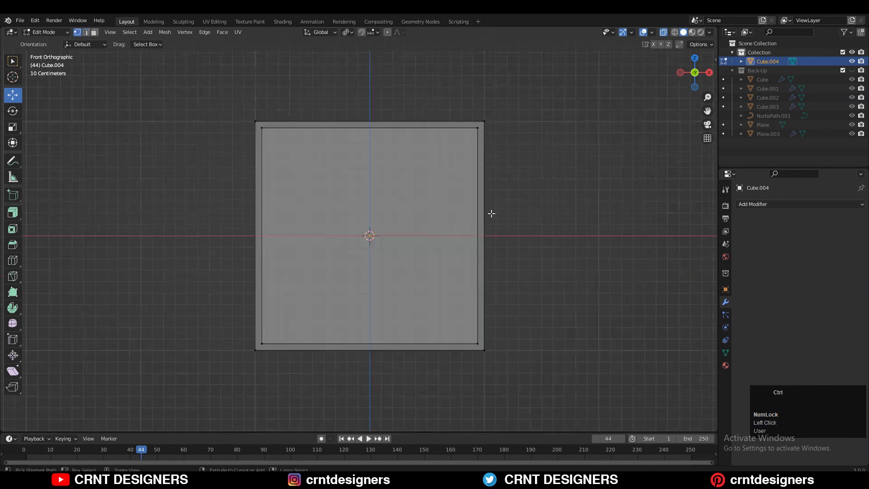
{"action": "left_click", "coordinate": [375, 138]}
{"action": "right_click", "coordinate": [373, 135]}
{"action": "key", "text": "ctrl+r"}
{"action": "right_click", "coordinate": [364, 117]}
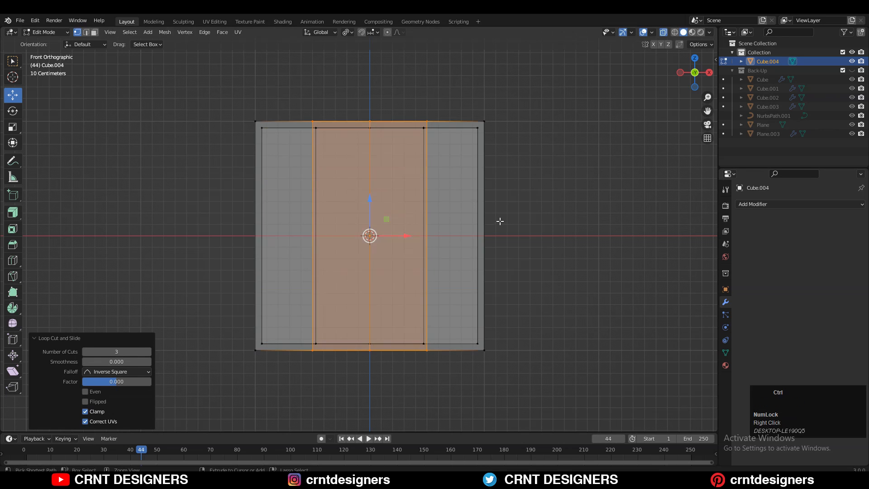
Step: Add three evenly spaced horizontal loop cuts around both the outer and inner shells, leaving nothing selected
{"action": "left_click", "coordinate": [476, 227]}
{"action": "right_click", "coordinate": [481, 228]}
{"action": "key", "text": "ctrl+r"}
{"action": "left_click", "coordinate": [494, 229]}
{"action": "right_click", "coordinate": [495, 229]}
{"action": "scroll", "coordinate": [492, 232], "scroll_direction": "down", "scroll_amount": 2}
{"action": "key", "text": "alt+a"}
Step: Add three evenly spaced vertical loop cuts across the side of both shells and return to Object Mode
{"action": "middle_click_drag", "start_coordinate": [477, 220], "coordinate": [442, 206], "text": "alt"}
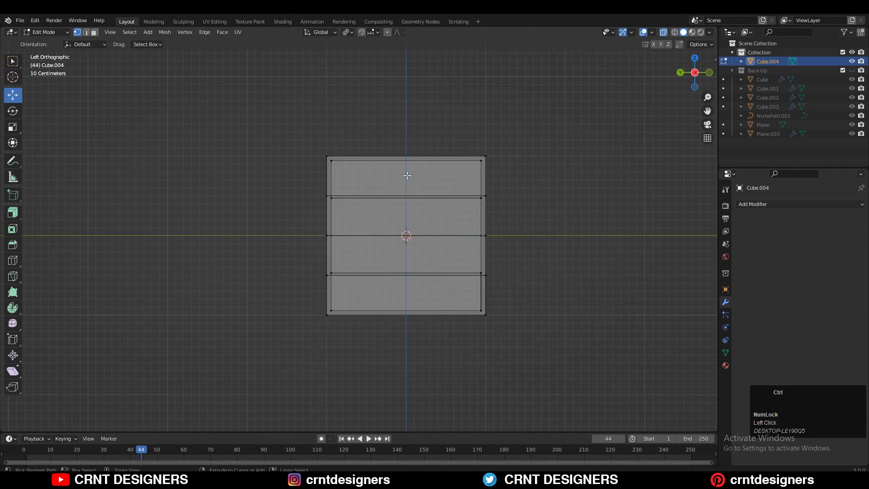
{"action": "left_click", "coordinate": [407, 176]}
{"action": "left_click", "coordinate": [148, 351]}
{"action": "scroll", "coordinate": [409, 151], "scroll_direction": "up", "scroll_amount": 2}
{"action": "left_click", "coordinate": [409, 151]}
{"action": "right_click", "coordinate": [410, 151]}
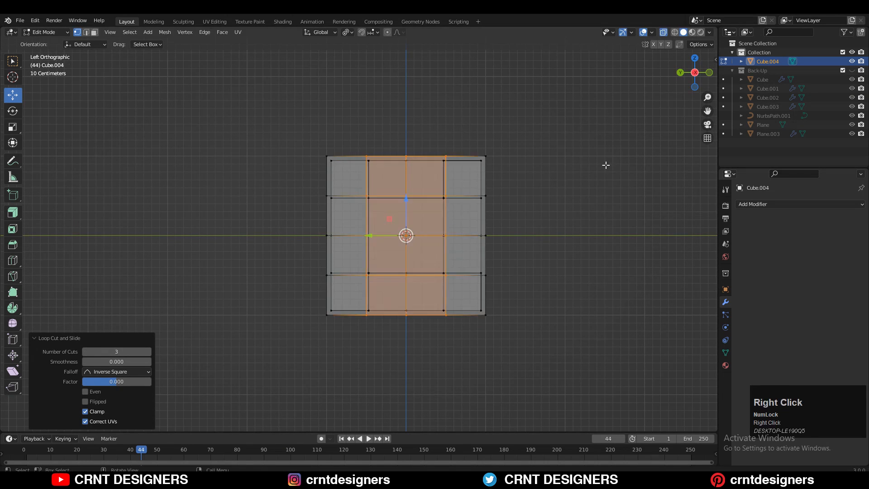
{"action": "key", "text": "Tab"}
Step: Examine the subdivided outer and inner shells from several angles, with and without X-ray
{"action": "middle_click_drag", "start_coordinate": [606, 164], "coordinate": [525, 195]}
{"action": "left_click", "coordinate": [663, 32]}
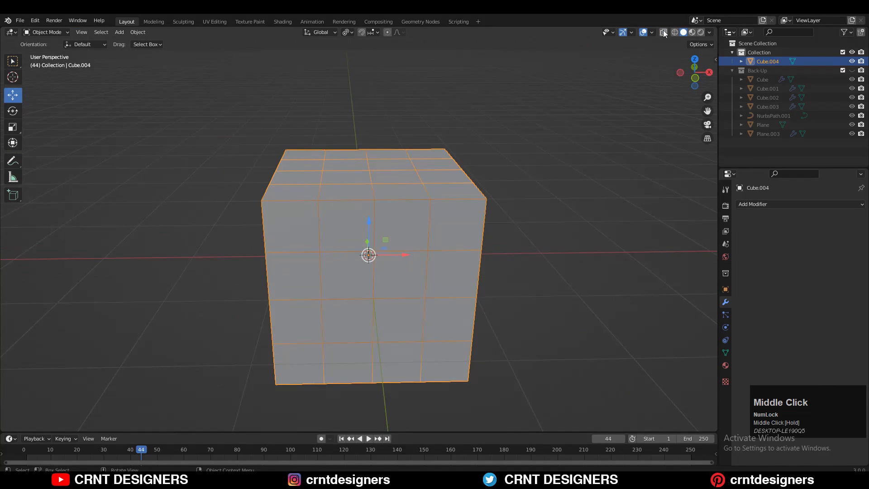
{"action": "left_click", "coordinate": [664, 33]}
{"action": "left_click", "coordinate": [510, 241]}
{"action": "mouse_move", "coordinate": [507, 256]}
{"action": "middle_mouse_down"}
{"action": "mouse_move", "coordinate": [495, 218]}
{"action": "mouse_move", "coordinate": [498, 241]}
{"action": "middle_mouse_up"}
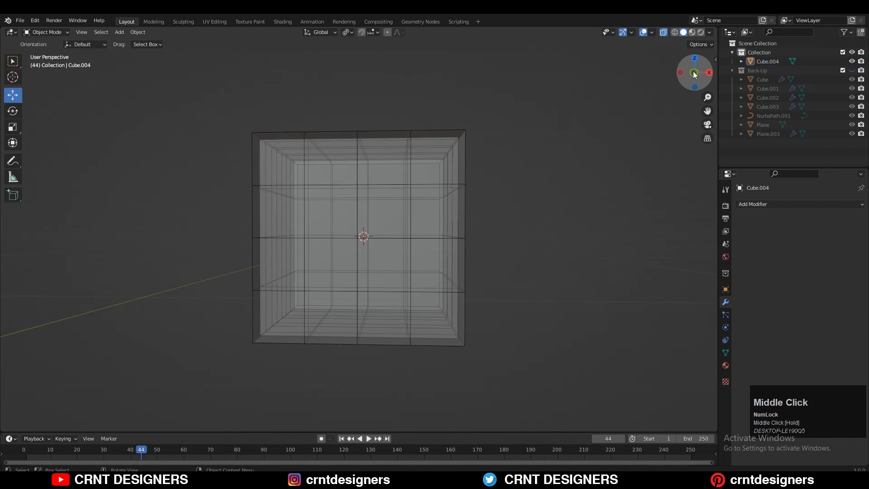
{"action": "left_click", "coordinate": [694, 74]}
{"action": "left_click", "coordinate": [663, 31]}
{"action": "left_click", "coordinate": [664, 32]}
Step: Duplicate the top row of faces of both shells in place
{"action": "middle_click_drag", "start_coordinate": [597, 120], "coordinate": [604, 164], "text": "shift"}
{"action": "scroll", "coordinate": [605, 164], "scroll_direction": "up", "scroll_amount": 1, "text": "shift"}
{"action": "scroll", "coordinate": [605, 163], "scroll_direction": "up", "scroll_amount": 3}
{"action": "key", "text": "Tab"}
{"action": "left_click_drag", "start_coordinate": [636, 126], "coordinate": [78, 239]}
{"action": "middle_click_drag", "start_coordinate": [487, 201], "coordinate": [459, 184], "text": "shift"}
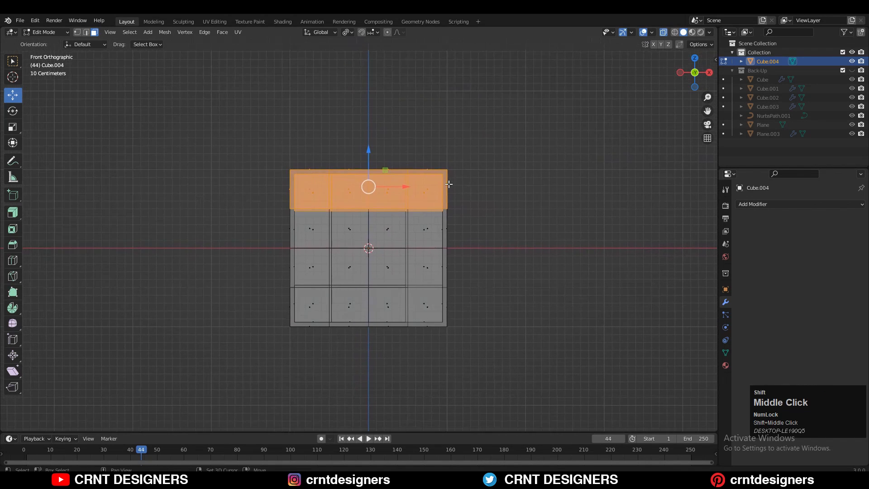
{"action": "key", "text": "shift+d"}
{"action": "right_click", "coordinate": [479, 180]}
Step: Separate the duplicated top row into its own object and select it in Object Mode
{"action": "scroll", "coordinate": [511, 174], "scroll_direction": "up", "scroll_amount": 3}
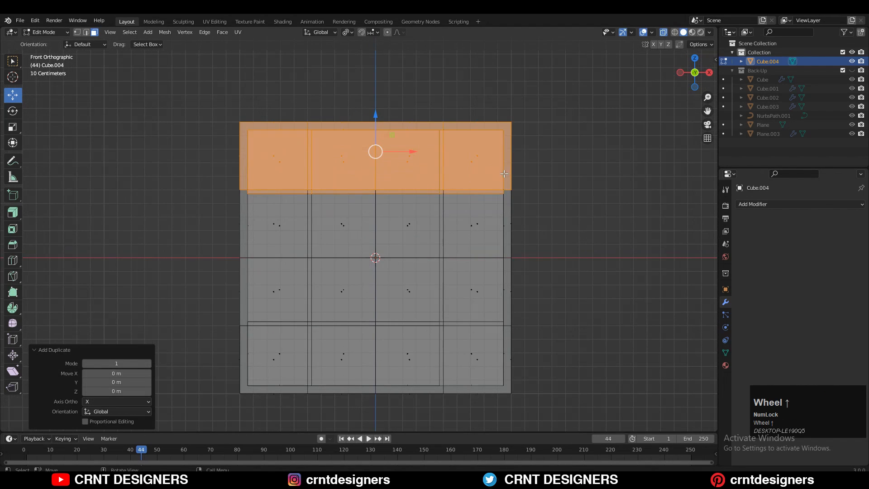
{"action": "key", "text": "p"}
{"action": "left_click", "coordinate": [504, 174]}
{"action": "key", "text": "Tab"}
{"action": "left_click", "coordinate": [510, 140]}
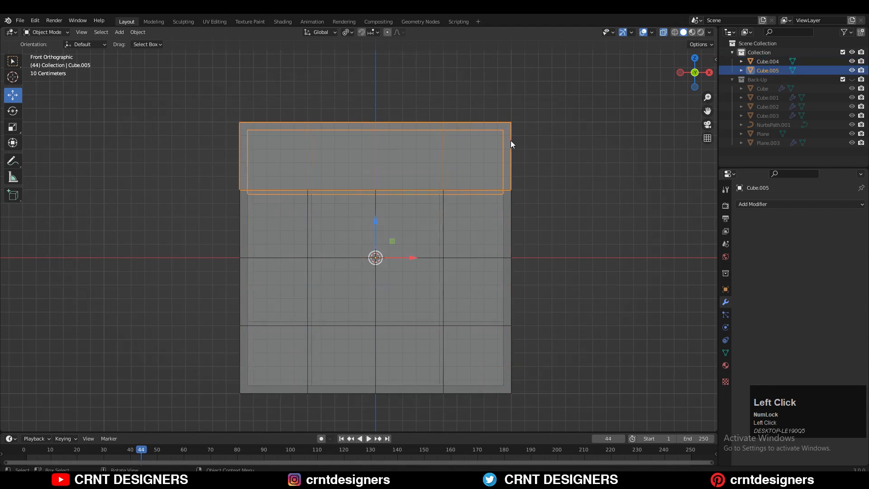
Step: Hide the separated top piece and flatten the cube's outer and inner top faces by scaling them to 0 along Z
{"action": "left_click", "coordinate": [852, 70]}
{"action": "left_click", "coordinate": [382, 189]}
{"action": "key", "text": "Tab"}
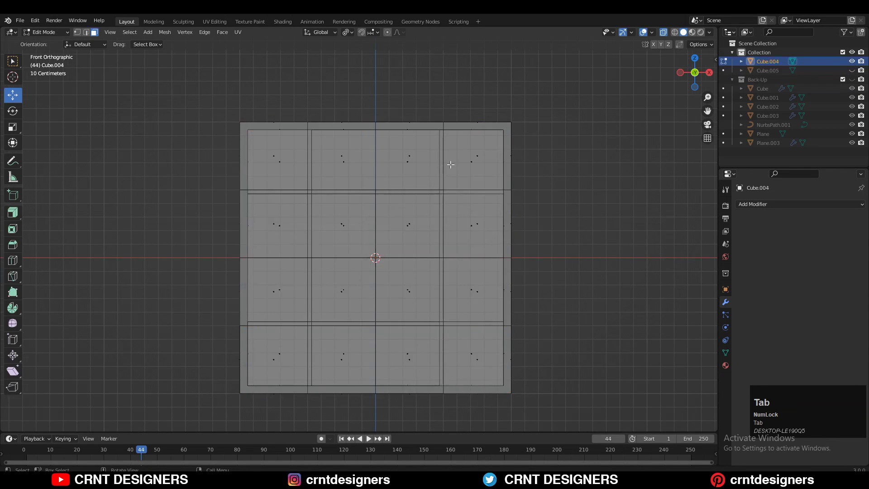
{"action": "middle_click_drag", "start_coordinate": [450, 163], "coordinate": [441, 245], "text": "shift"}
{"action": "left_click_drag", "start_coordinate": [205, 184], "coordinate": [529, 220]}
{"action": "key", "text": "s"}
{"action": "key", "text": "0"}
{"action": "left_click", "coordinate": [532, 208]}
Step: Delete the flattened outer and inner top faces to open the box
{"action": "middle_click_drag", "start_coordinate": [402, 199], "coordinate": [405, 285]}
{"action": "left_click", "coordinate": [663, 35]}
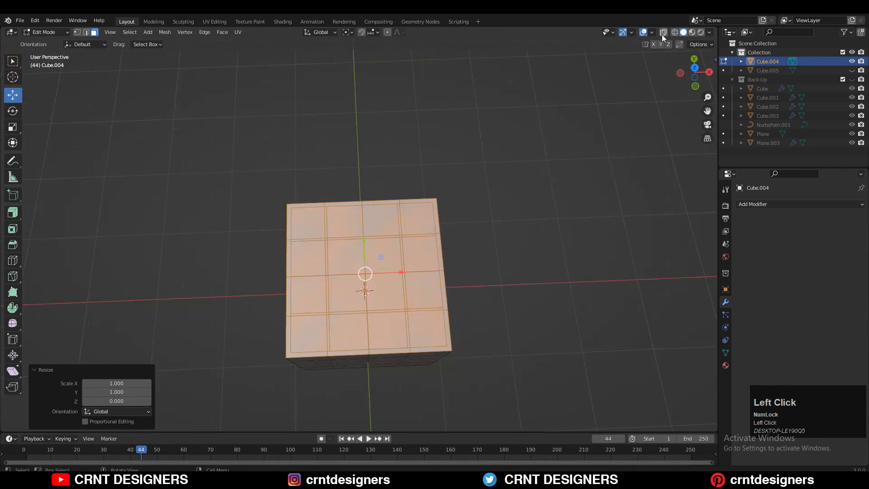
{"action": "left_click_drag", "start_coordinate": [292, 331], "coordinate": [578, 231]}
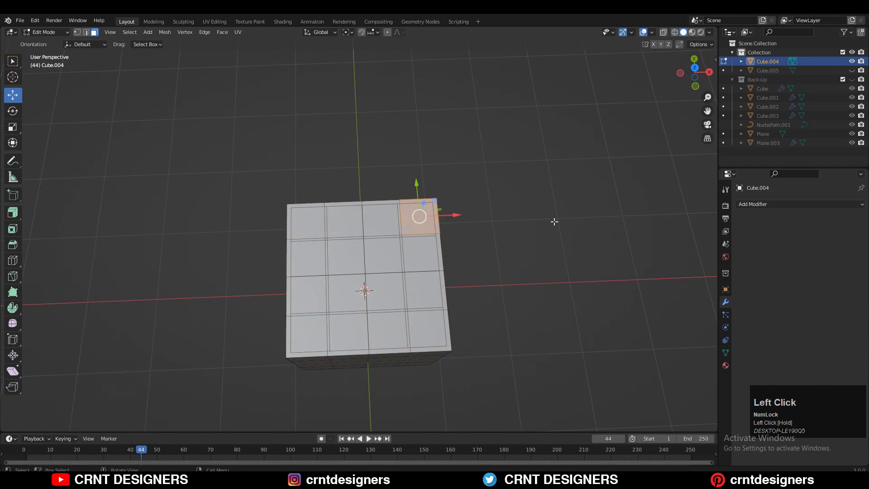
{"action": "key", "text": "ctrl+z"}
{"action": "key", "text": "x"}
{"action": "left_click", "coordinate": [524, 241]}
Step: Fill the gap between the inner and outer walls with faces all around the open box's rim
{"action": "middle_click_drag", "start_coordinate": [450, 272], "coordinate": [471, 272]}
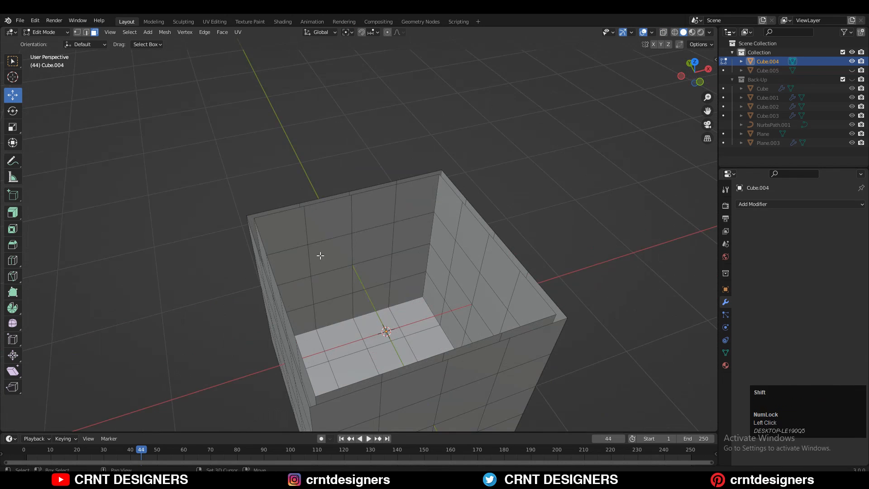
{"action": "middle_click_drag", "start_coordinate": [320, 256], "coordinate": [323, 183], "text": "shift"}
{"action": "scroll", "coordinate": [362, 208], "scroll_direction": "up", "scroll_amount": 1}
{"action": "key", "text": "2"}
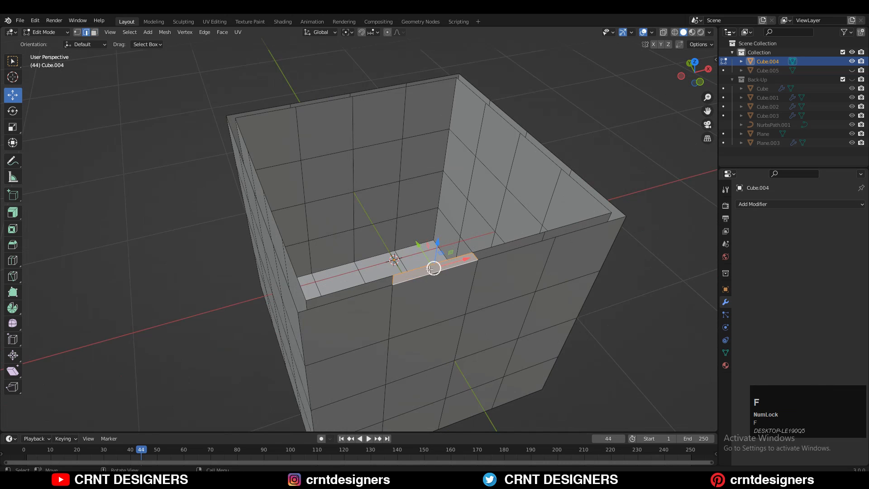
{"action": "middle_click_drag", "start_coordinate": [438, 240], "coordinate": [341, 262]}
{"action": "key", "text": "Tab"}
{"action": "left_click", "coordinate": [589, 129]}
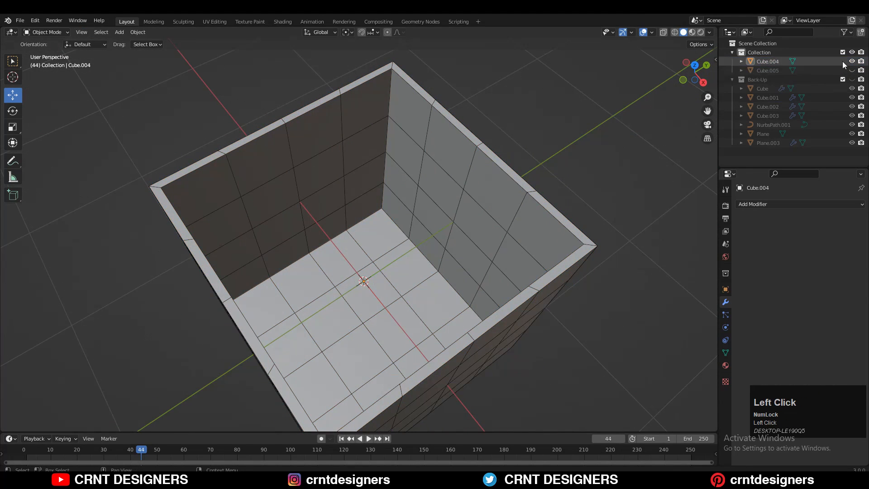
Step: Hide the open box, show the separated lid piece and enter Edit Mode on the lid
{"action": "left_click", "coordinate": [852, 61]}
{"action": "left_click", "coordinate": [837, 70]}
{"action": "left_click", "coordinate": [852, 71]}
{"action": "key", "text": "Tab"}
Step: Flatten the lid's bottom vertices to one level by scaling them to 0 along Z
{"action": "middle_click_drag", "start_coordinate": [325, 324], "coordinate": [325, 344]}
{"action": "left_click", "coordinate": [694, 65]}
{"action": "left_click", "coordinate": [695, 86]}
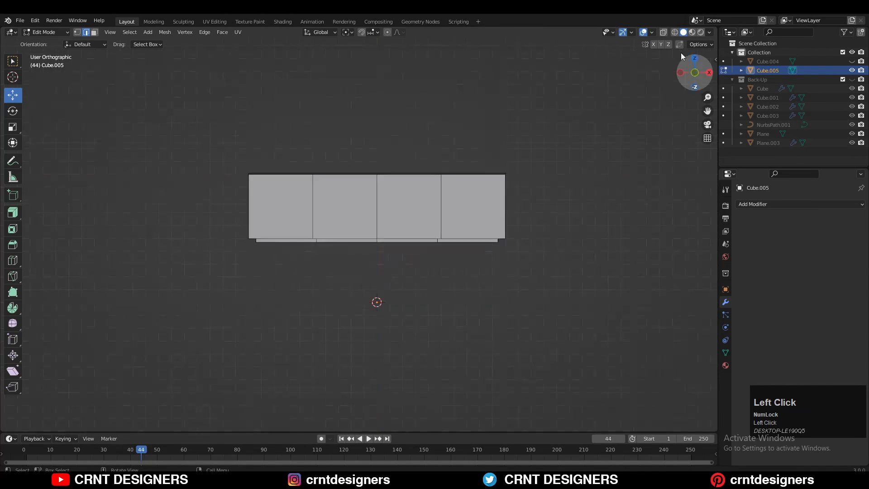
{"action": "left_click", "coordinate": [663, 33]}
{"action": "key", "text": "1"}
{"action": "left_click_drag", "start_coordinate": [573, 221], "coordinate": [212, 276]}
{"action": "scroll", "coordinate": [435, 174], "scroll_direction": "up", "scroll_amount": 2}
{"action": "key", "text": "s"}
{"action": "key", "text": "z"}
{"action": "key", "text": "0"}
{"action": "left_click", "coordinate": [569, 260]}
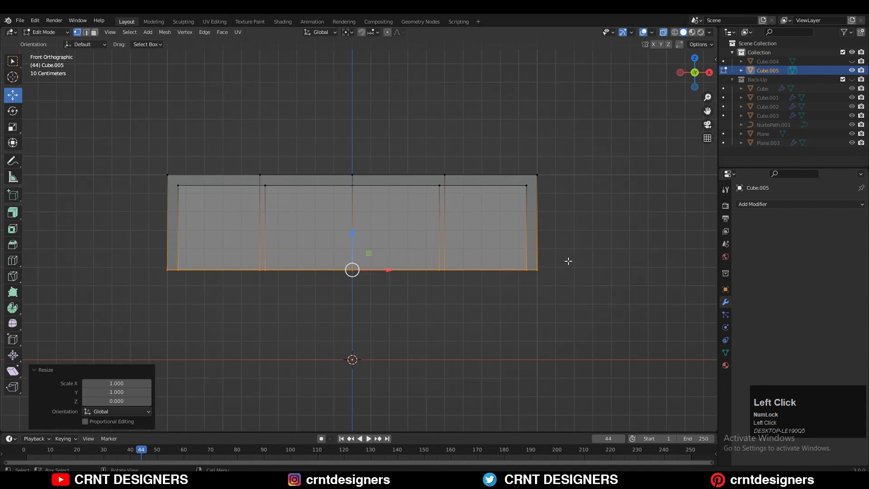
{"action": "left_click", "coordinate": [571, 254]}
Step: Fill the gap between the lid's inner and outer walls with faces along its bottom rim
{"action": "left_click", "coordinate": [663, 32]}
{"action": "scroll", "coordinate": [478, 246], "scroll_direction": "up", "scroll_amount": 1}
{"action": "middle_click_drag", "start_coordinate": [483, 319], "coordinate": [401, 182]}
{"action": "key", "text": "2"}
{"action": "left_click", "coordinate": [400, 181], "text": "shift"}
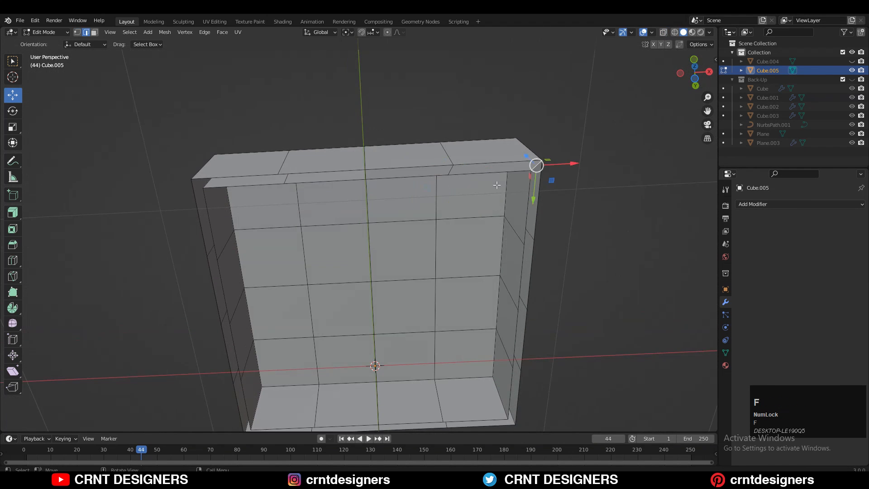
{"action": "key", "text": "Tab"}
Step: Show the box body together with the lid again
{"action": "middle_click_drag", "start_coordinate": [497, 185], "coordinate": [538, 246]}
{"action": "key", "text": "KP_Divide"}
{"action": "key", "text": "KP_Divide"}
{"action": "left_click", "coordinate": [546, 228]}
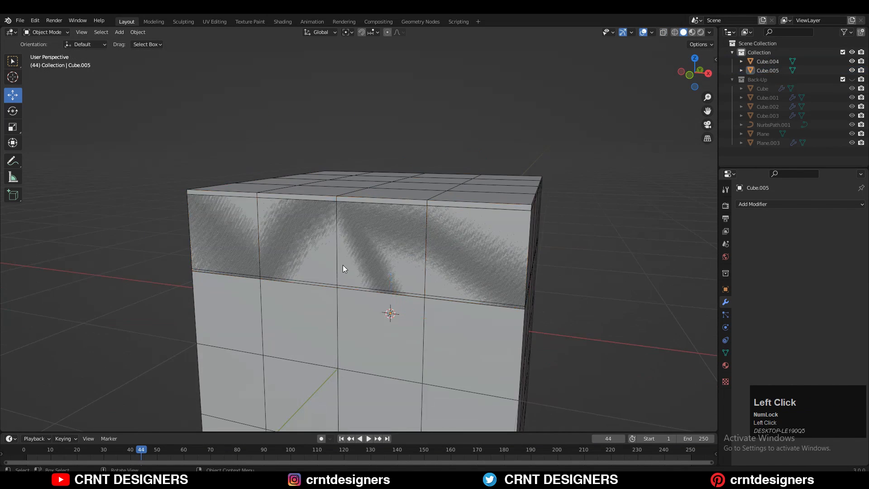
{"action": "middle_click_drag", "start_coordinate": [343, 264], "coordinate": [323, 263]}
Step: Set the lid's origin to its geometry, using the bounds center
{"action": "left_click", "coordinate": [363, 249]}
{"action": "left_click", "coordinate": [393, 230]}
{"action": "left_click", "coordinate": [690, 75]}
{"action": "middle_click_drag", "start_coordinate": [428, 199], "coordinate": [430, 179], "text": "shift"}
{"action": "key", "text": "s"}
{"action": "right_click", "coordinate": [477, 175]}
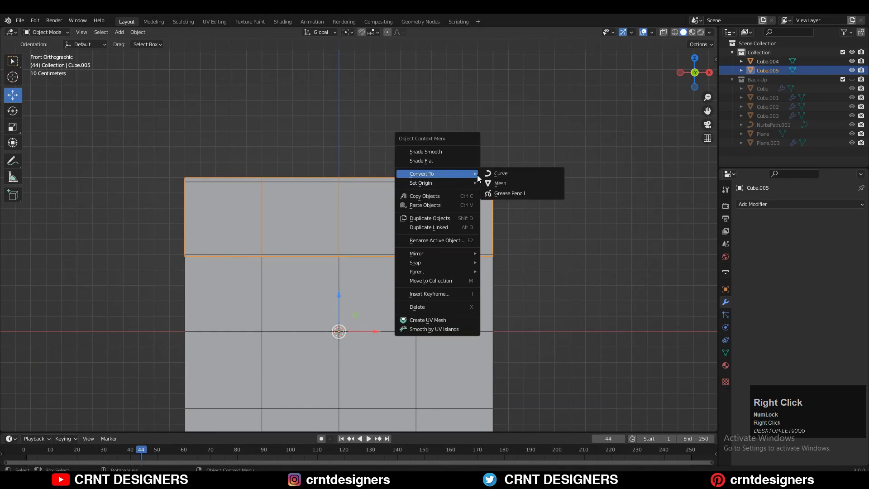
{"action": "left_click", "coordinate": [497, 196]}
{"action": "scroll", "coordinate": [561, 138], "scroll_direction": "up", "scroll_amount": 2}
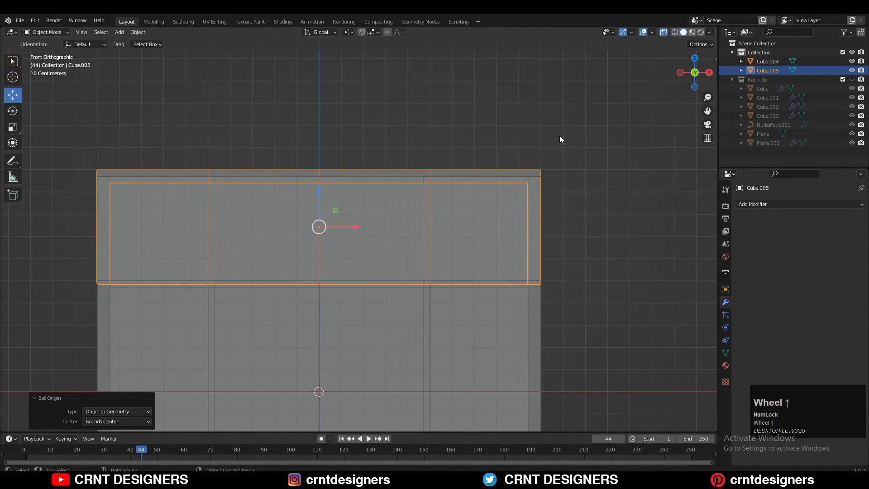
Step: Scale the lid uniformly to about 1.06 and raise it slightly along Z over the box
{"action": "key", "text": "s"}
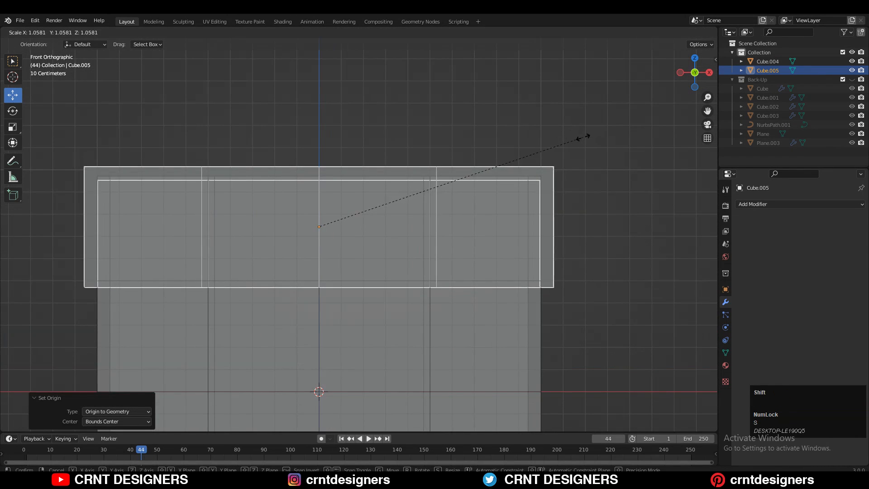
{"action": "left_click", "coordinate": [599, 144]}
{"action": "left_click_drag", "start_coordinate": [323, 187], "coordinate": [324, 181]}
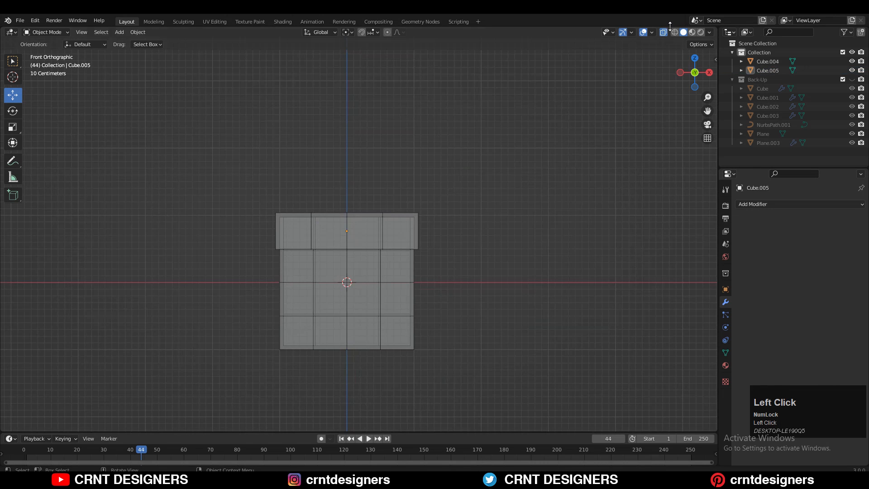
{"action": "left_click", "coordinate": [663, 32]}
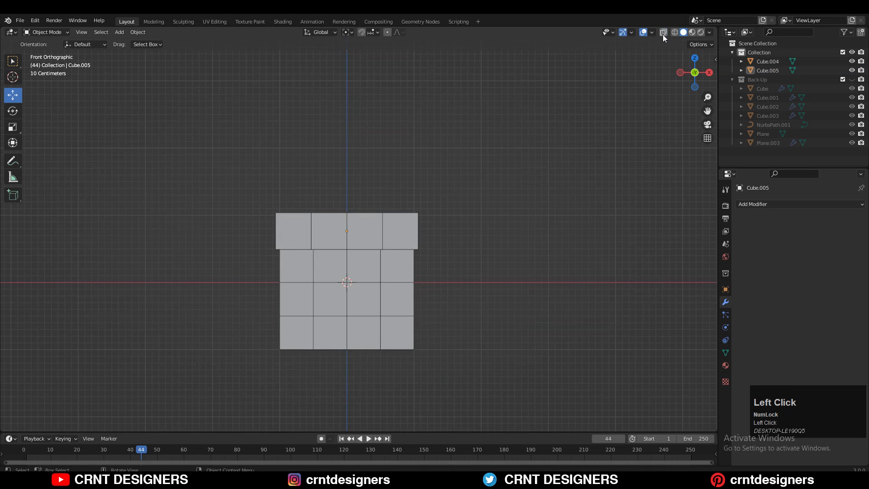
Step: Examine the lid's fit over the box body from above and below
{"action": "scroll", "coordinate": [512, 219], "scroll_direction": "up", "scroll_amount": 3}
{"action": "middle_click_drag", "start_coordinate": [457, 214], "coordinate": [354, 247]}
{"action": "left_click", "coordinate": [433, 165]}
{"action": "key", "text": "Tab"}
{"action": "key", "text": "Tab"}
{"action": "key", "text": "g"}
{"action": "right_click", "coordinate": [504, 144]}
{"action": "middle_click_drag", "start_coordinate": [504, 145], "coordinate": [403, 190]}
Step: Isolate the box body in local view
{"action": "left_click", "coordinate": [407, 347]}
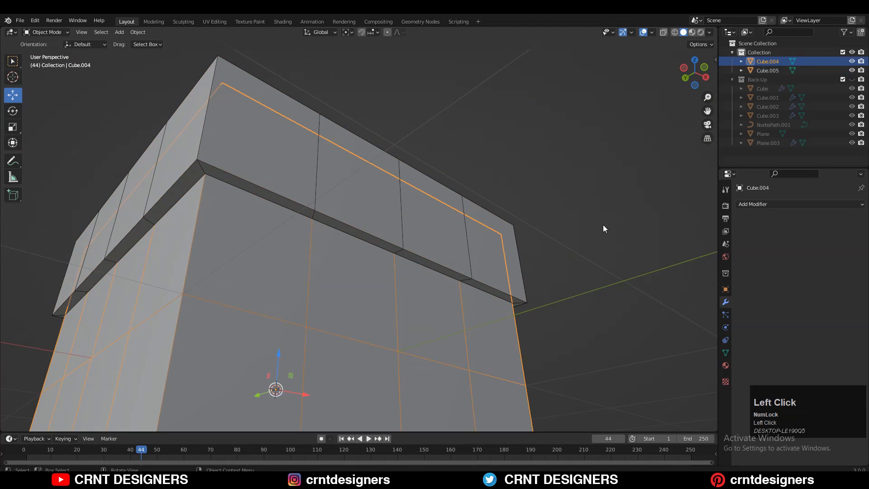
{"action": "key", "text": "KP_Divide"}
{"action": "middle_click_drag", "start_coordinate": [534, 281], "coordinate": [503, 380]}
{"action": "scroll", "coordinate": [318, 259], "scroll_direction": "up", "scroll_amount": 2}
{"action": "middle_click_drag", "start_coordinate": [318, 256], "coordinate": [444, 251], "text": "shift"}
{"action": "left_click", "coordinate": [694, 67]}
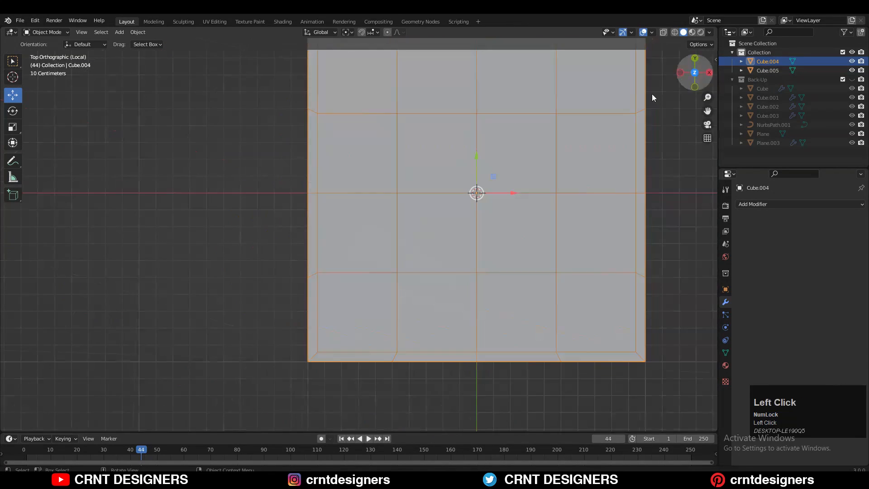
Step: Add two support loop cuts to the box body, one beside the -X wall with factor 0.8 and one beside the +Y wall
{"action": "middle_click_drag", "start_coordinate": [420, 134], "coordinate": [417, 284], "text": "shift"}
{"action": "scroll", "coordinate": [417, 285], "scroll_direction": "up", "scroll_amount": 2}
{"action": "key", "text": "Tab"}
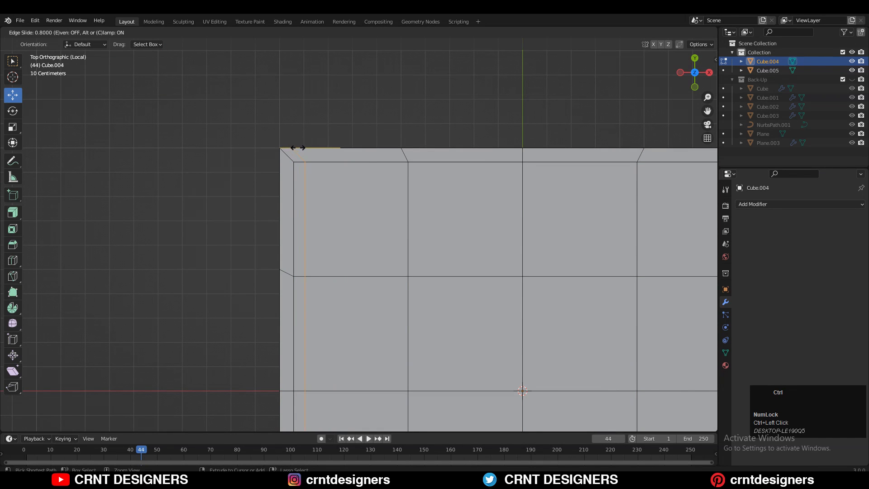
{"action": "left_click", "coordinate": [297, 148]}
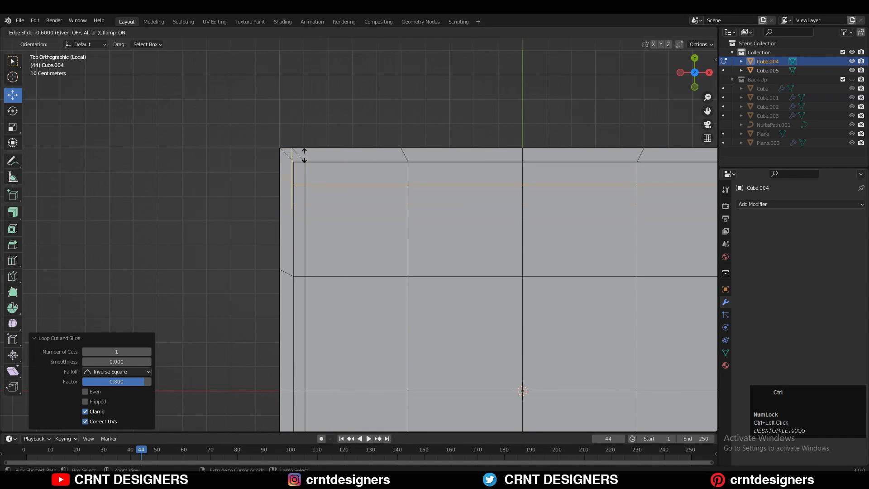
{"action": "left_click", "coordinate": [316, 128]}
{"action": "key", "text": "Tab"}
{"action": "scroll", "coordinate": [324, 120], "scroll_direction": "down", "scroll_amount": 4}
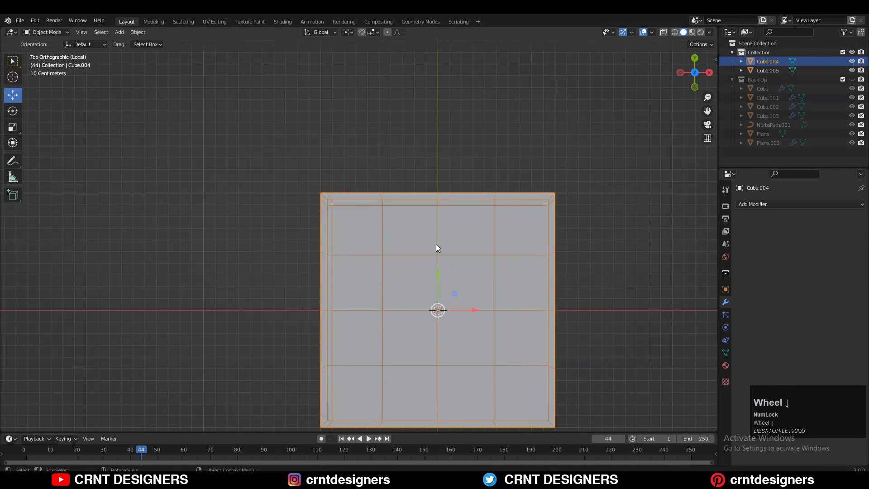
Step: Add two support loop cuts around the box body's outer walls, near the base with factor 0.8 and below the rim with factor -0.8
{"action": "middle_click_drag", "start_coordinate": [439, 247], "coordinate": [686, 91], "text": "shift"}
{"action": "left_click", "coordinate": [698, 70]}
{"action": "middle_click_drag", "start_coordinate": [285, 275], "coordinate": [365, 216], "text": "shift"}
{"action": "scroll", "coordinate": [365, 215], "scroll_direction": "up", "scroll_amount": 2}
{"action": "scroll", "coordinate": [364, 215], "scroll_direction": "up", "scroll_amount": 1, "text": "ctrl"}
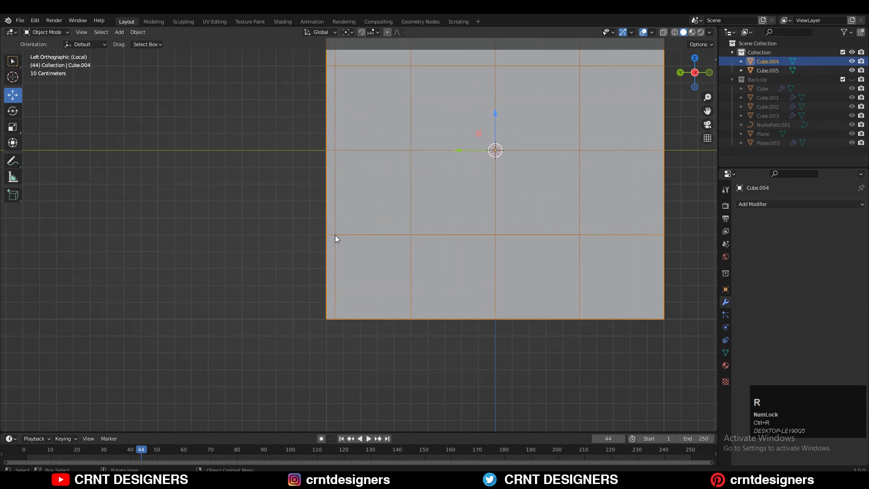
{"action": "key", "text": "Tab"}
{"action": "key", "text": "ctrl+r"}
{"action": "left_click", "coordinate": [333, 276]}
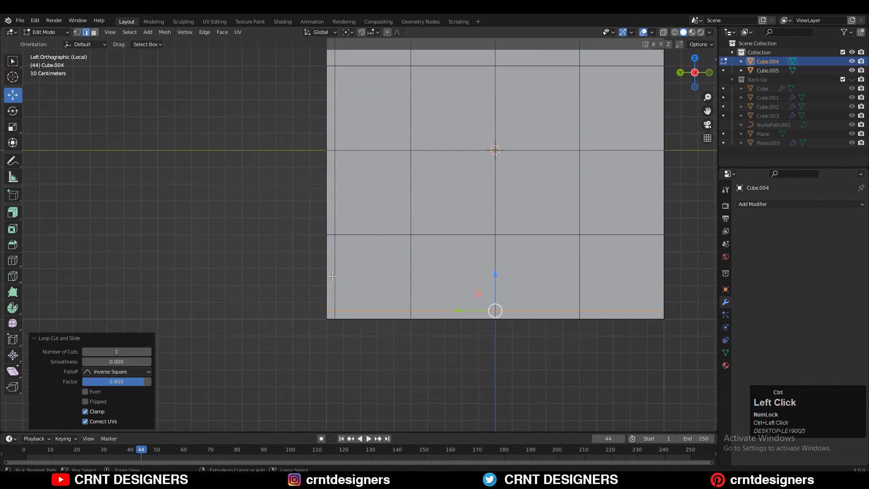
{"action": "middle_click_drag", "start_coordinate": [343, 117], "coordinate": [339, 224], "text": "shift"}
{"action": "scroll", "coordinate": [342, 204], "scroll_direction": "up", "scroll_amount": 2}
{"action": "key", "text": "ctrl+r"}
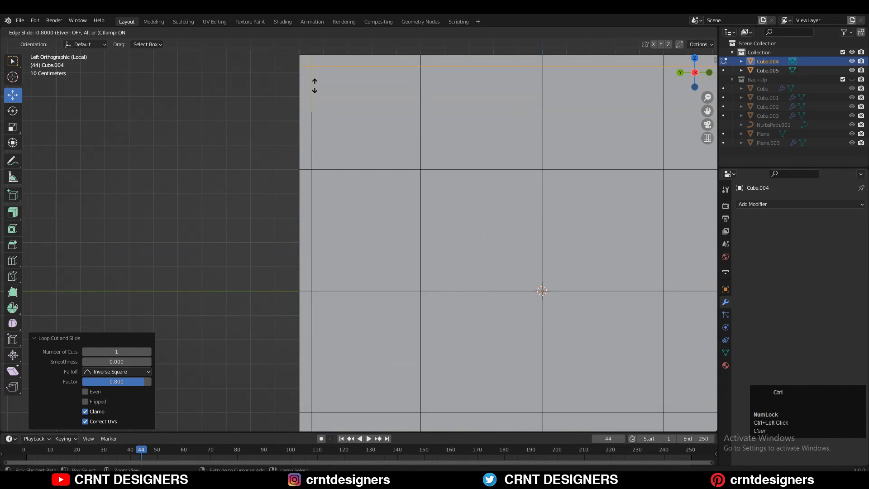
Step: Add two support loop cuts around the body's inner walls, below the rim with factor -0.8 and above the floor with factor 0.8
{"action": "middle_click_drag", "start_coordinate": [317, 91], "coordinate": [233, 285]}
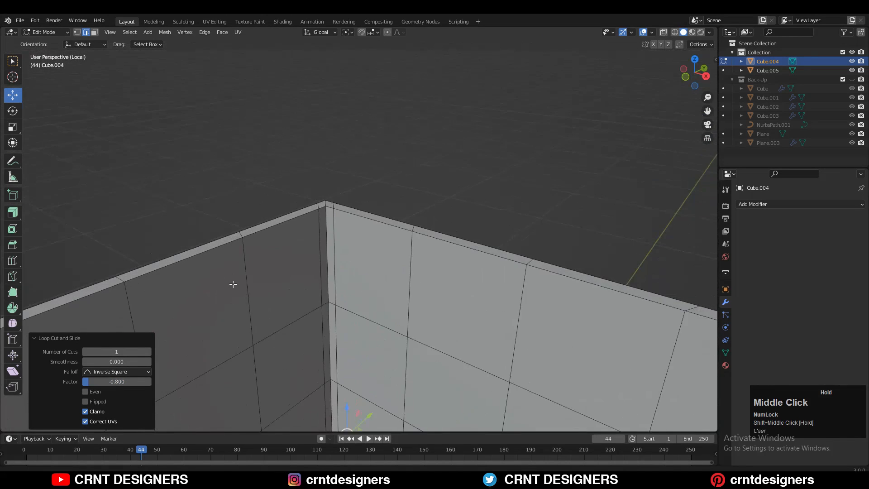
{"action": "scroll", "coordinate": [312, 234], "scroll_direction": "up", "scroll_amount": 1}
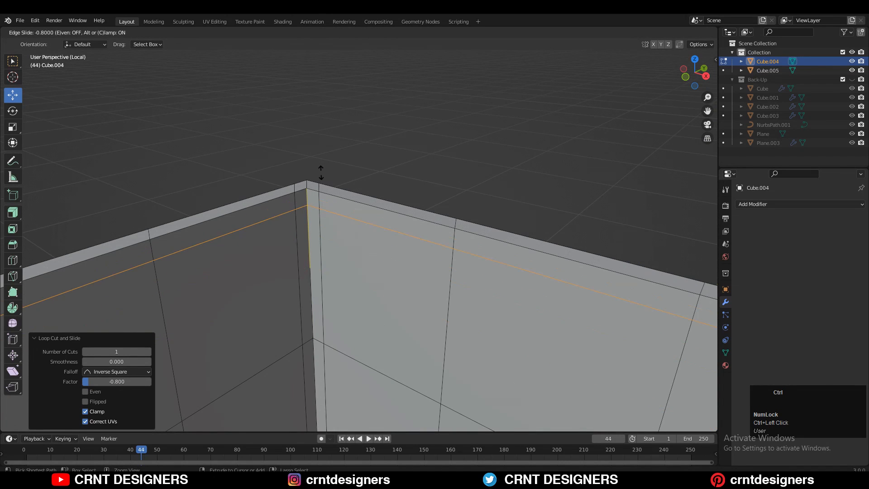
{"action": "mouse_move", "coordinate": [306, 381]}
{"action": "middle_mouse_down", "text": "shift"}
{"action": "mouse_move", "coordinate": [302, 317]}
{"action": "mouse_move", "coordinate": [320, 190]}
{"action": "mouse_move", "coordinate": [312, 385]}
{"action": "middle_mouse_up", "text": "shift"}
{"action": "scroll", "coordinate": [320, 190], "scroll_direction": "up", "scroll_amount": 3}
{"action": "scroll", "coordinate": [346, 272], "scroll_direction": "up", "scroll_amount": 1}
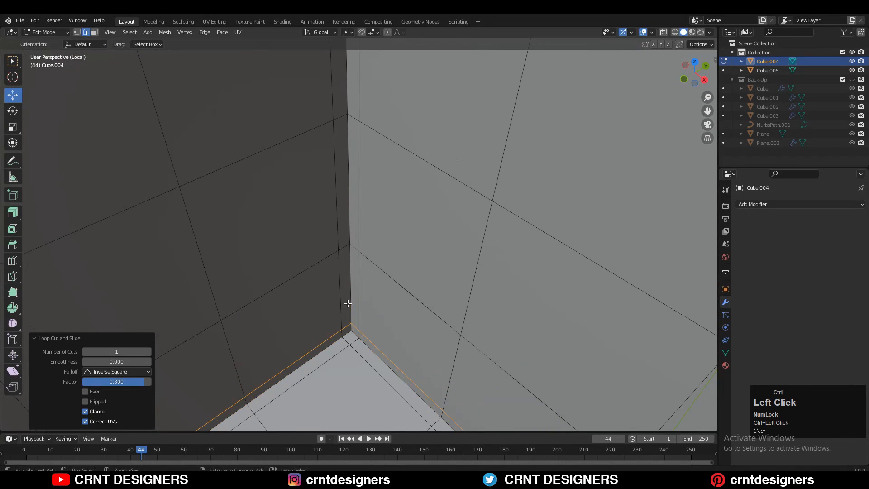
{"action": "scroll", "coordinate": [348, 303], "scroll_direction": "down", "scroll_amount": 5}
{"action": "middle_click_drag", "start_coordinate": [348, 304], "coordinate": [355, 326]}
{"action": "scroll", "coordinate": [355, 326], "scroll_direction": "up", "scroll_amount": 3}
{"action": "key", "text": "Tab"}
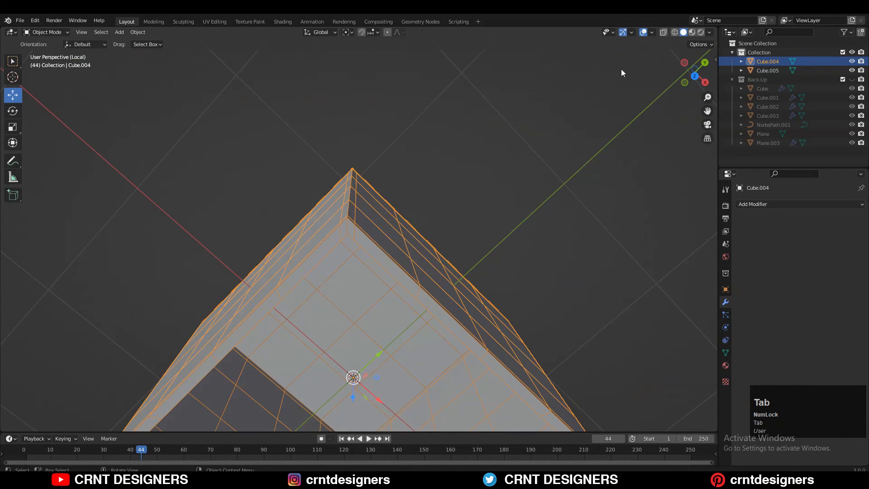
Step: Symmetrize the whole box body mesh from -X to +X
{"action": "left_click", "coordinate": [694, 77]}
{"action": "key", "text": "Tab"}
{"action": "middle_click_drag", "start_coordinate": [557, 278], "coordinate": [430, 173], "text": "shift"}
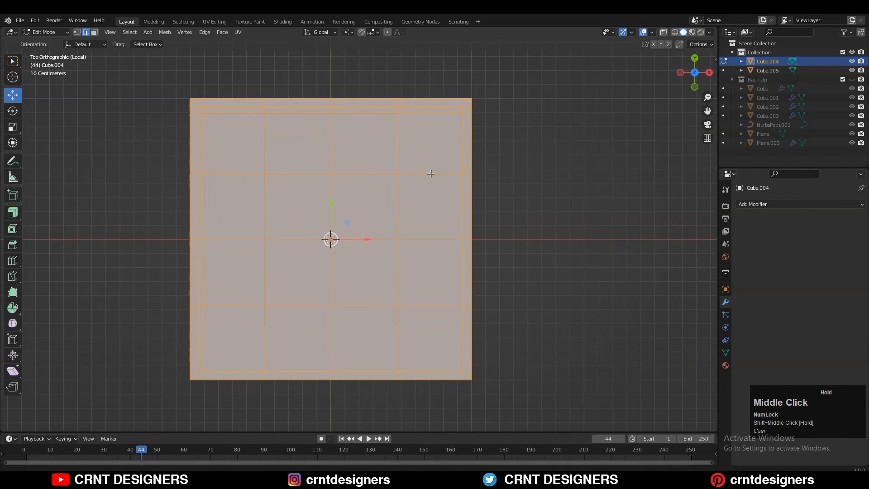
{"action": "left_click", "coordinate": [165, 32]}
{"action": "left_click", "coordinate": [164, 159]}
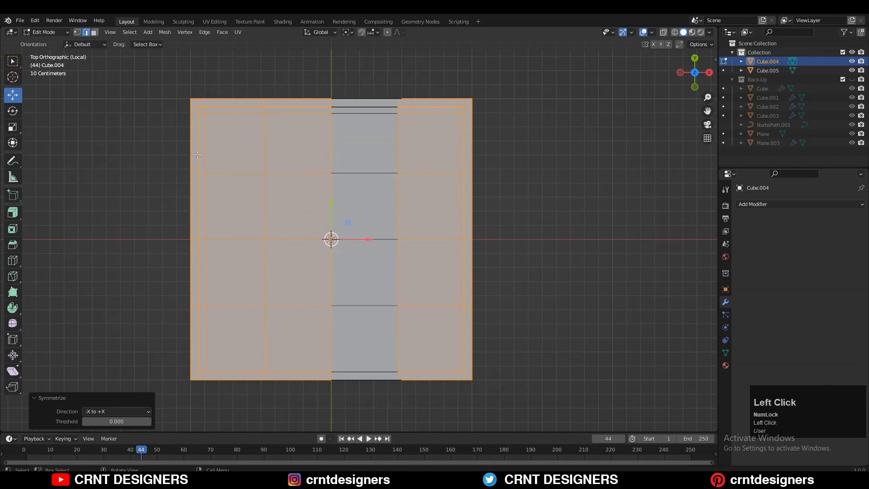
{"action": "middle_click_drag", "start_coordinate": [415, 200], "coordinate": [477, 212], "text": "shift"}
Step: Select the whole box body mesh again and symmetrize it from +Y to -Y
{"action": "key", "text": "a"}
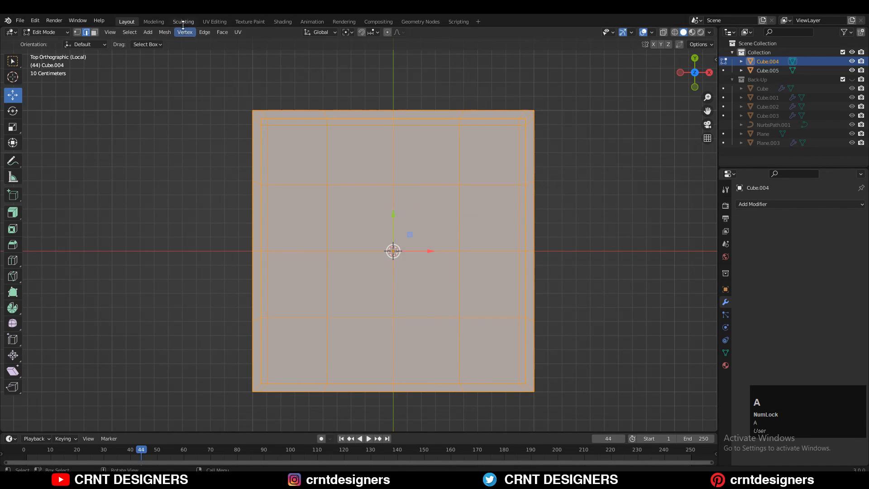
{"action": "left_click", "coordinate": [165, 32]}
{"action": "left_click", "coordinate": [184, 159]}
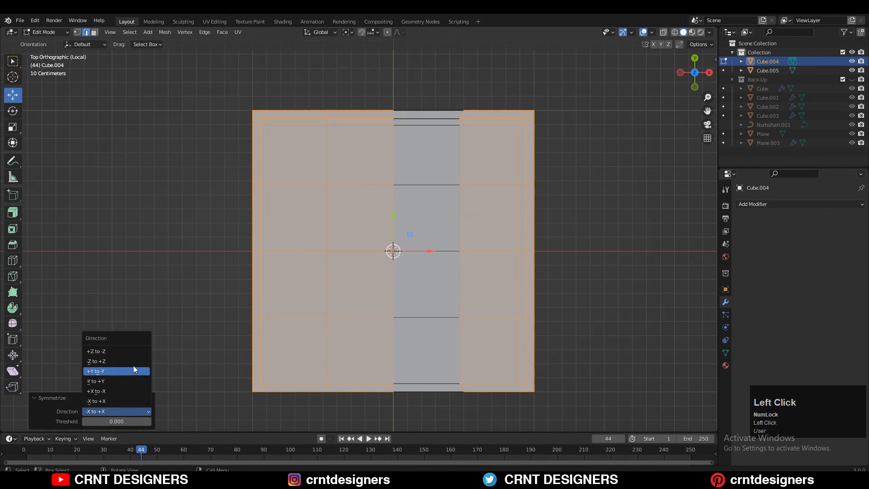
{"action": "left_click", "coordinate": [134, 371]}
{"action": "left_click", "coordinate": [206, 187]}
Step: Add centred loop cuts running along the top surface of the box body's rim
{"action": "key", "text": "Tab"}
{"action": "middle_click_drag", "start_coordinate": [550, 298], "coordinate": [338, 231]}
{"action": "scroll", "coordinate": [472, 225], "scroll_direction": "up", "scroll_amount": 3}
{"action": "key", "text": "Tab"}
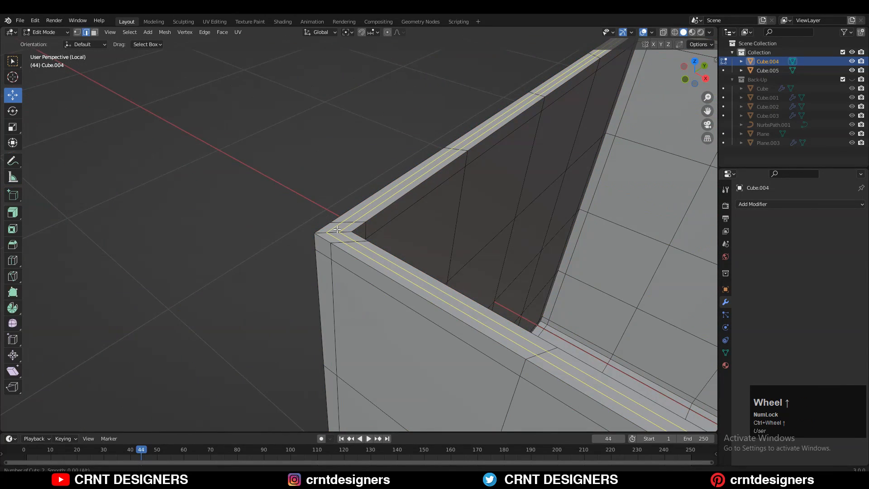
{"action": "scroll", "coordinate": [337, 229], "scroll_direction": "up", "scroll_amount": 1}
{"action": "scroll", "coordinate": [337, 229], "scroll_direction": "down", "scroll_amount": 1}
{"action": "left_click", "coordinate": [337, 229]}
{"action": "right_click", "coordinate": [337, 229]}
{"action": "key", "text": "Tab"}
Step: Add a Subdivision Surface modifier to the box body and shade it smooth
{"action": "middle_click_drag", "start_coordinate": [423, 308], "coordinate": [498, 251]}
{"action": "left_click", "coordinate": [754, 205]}
{"action": "left_click", "coordinate": [695, 368]}
{"action": "scroll", "coordinate": [440, 256], "scroll_direction": "down", "scroll_amount": 4}
{"action": "left_click", "coordinate": [567, 171]}
{"action": "left_click", "coordinate": [453, 236]}
{"action": "middle_click_drag", "start_coordinate": [453, 236], "coordinate": [354, 291]}
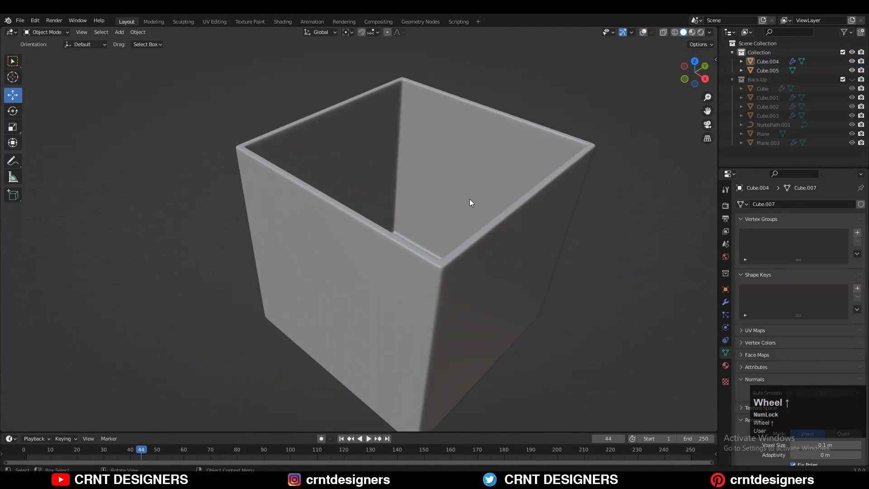
{"action": "middle_click_drag", "start_coordinate": [469, 199], "coordinate": [348, 184]}
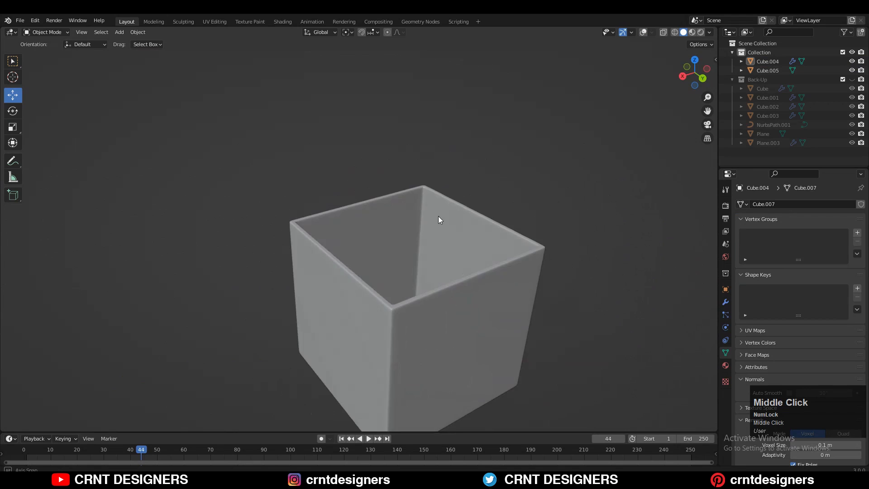
{"action": "mouse_move", "coordinate": [438, 216]}
{"action": "middle_mouse_down"}
{"action": "mouse_move", "coordinate": [248, 236]}
{"action": "mouse_move", "coordinate": [228, 306]}
{"action": "mouse_move", "coordinate": [431, 207]}
{"action": "mouse_move", "coordinate": [451, 219]}
{"action": "middle_mouse_up"}
{"action": "scroll", "coordinate": [430, 207], "scroll_direction": "up", "scroll_amount": 3}
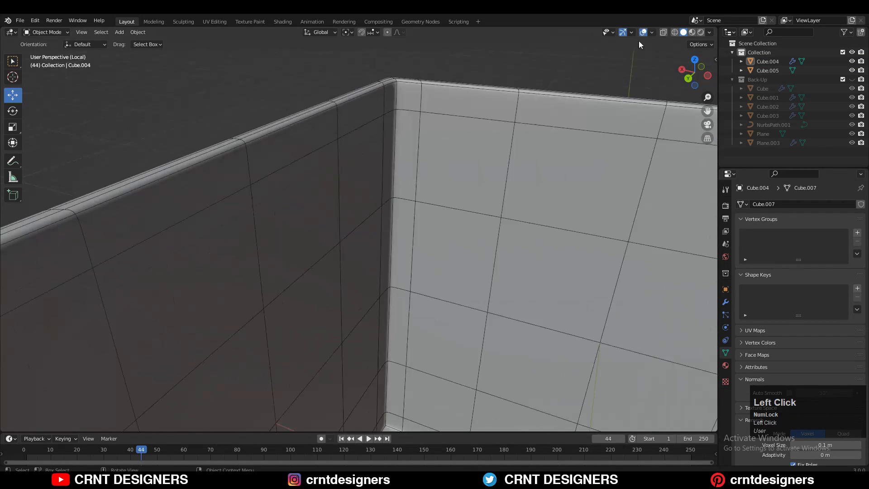
Step: Add support loop cuts to the isolated lid beside its walls, near its rim and near its top, using slide factors of 0.8 or -0.8
{"action": "key", "text": "Tab"}
{"action": "key", "text": "ctrl+r"}
{"action": "left_click", "coordinate": [403, 156]}
{"action": "left_click", "coordinate": [354, 162]}
{"action": "key", "text": "ctrl+r"}
{"action": "left_click", "coordinate": [351, 154]}
{"action": "left_click", "coordinate": [352, 111]}
{"action": "middle_click_drag", "start_coordinate": [352, 110], "coordinate": [446, 79]}
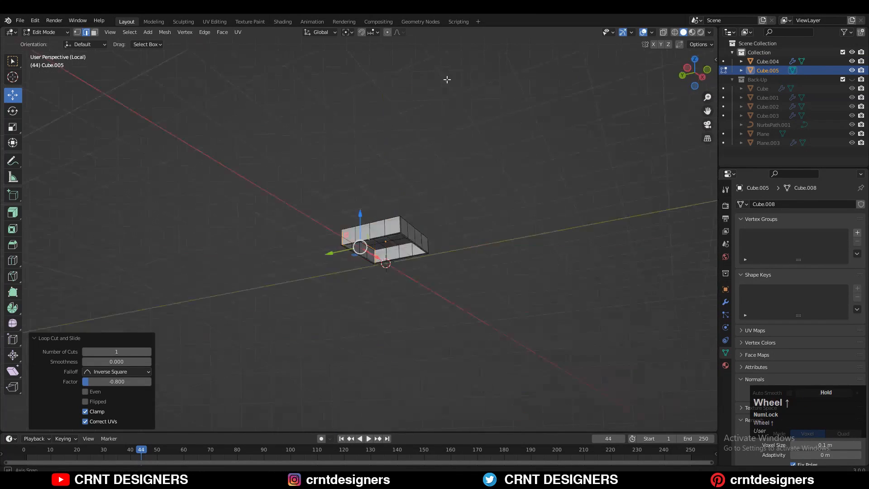
{"action": "scroll", "coordinate": [446, 79], "scroll_direction": "up", "scroll_amount": 5}
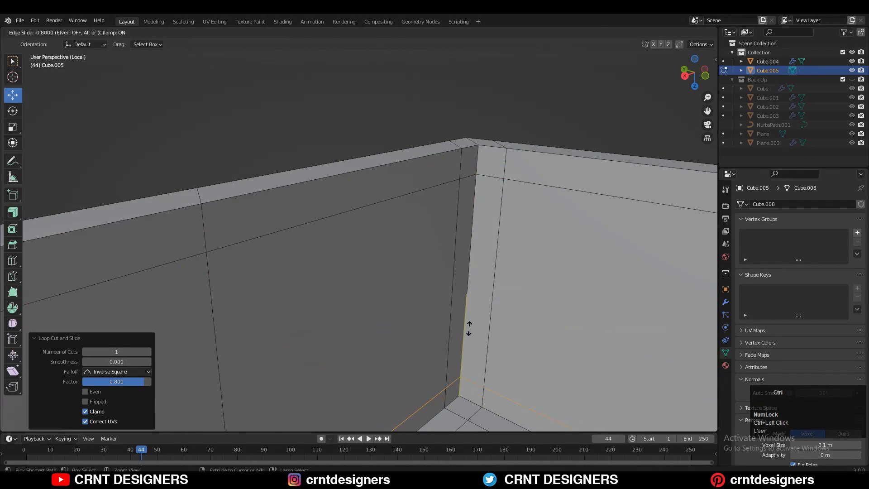
Step: Symmetrize the lid's support loops to the opposite sides and give it a smooth-shaded Subdivision modifier with viewport level 2
{"action": "key", "text": "Tab"}
{"action": "middle_click_drag", "start_coordinate": [467, 326], "coordinate": [689, 293]}
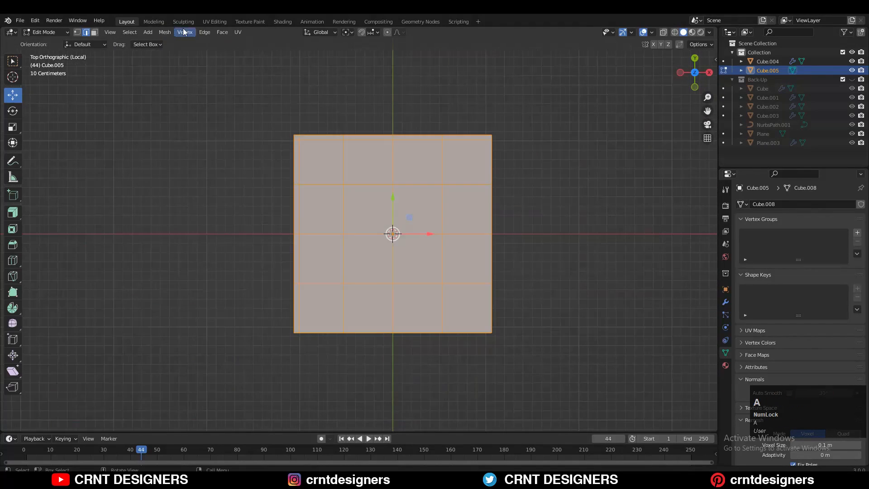
{"action": "scroll", "coordinate": [573, 185], "scroll_direction": "up", "scroll_amount": 3}
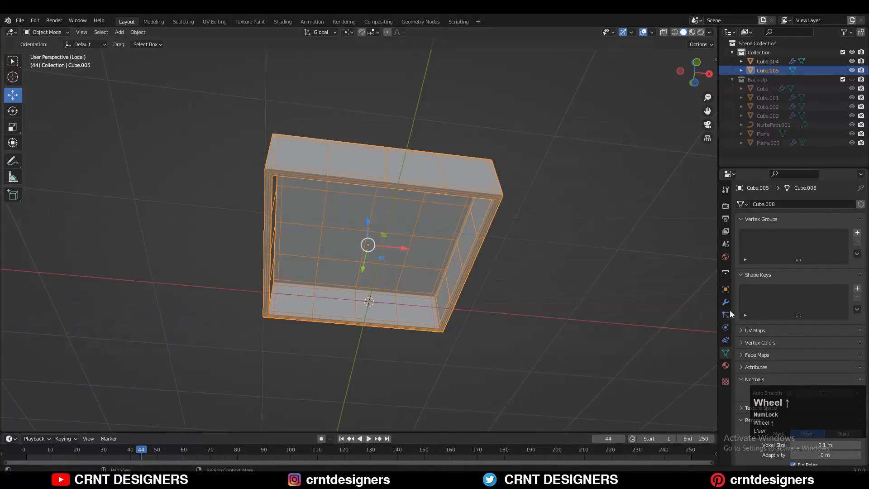
{"action": "left_click", "coordinate": [726, 302]}
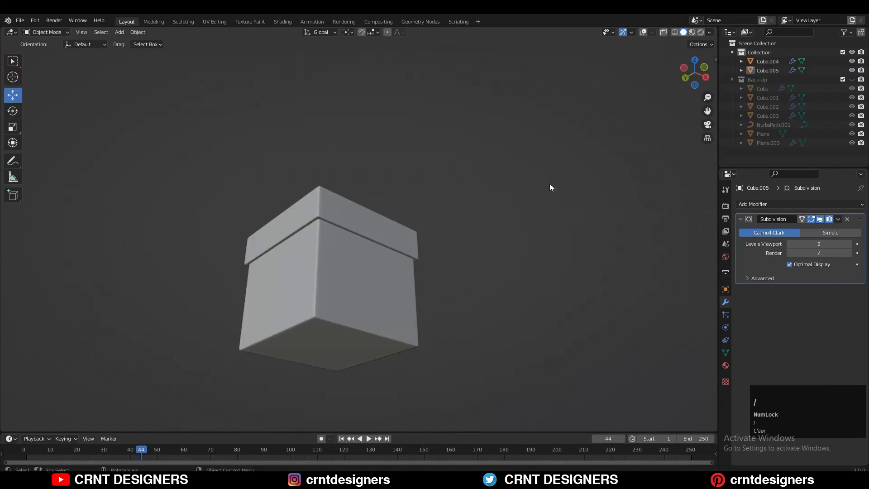
Step: Add an edge loop around the mid-height of the lid's side walls and save the file
{"action": "middle_click_drag", "start_coordinate": [550, 183], "coordinate": [312, 262]}
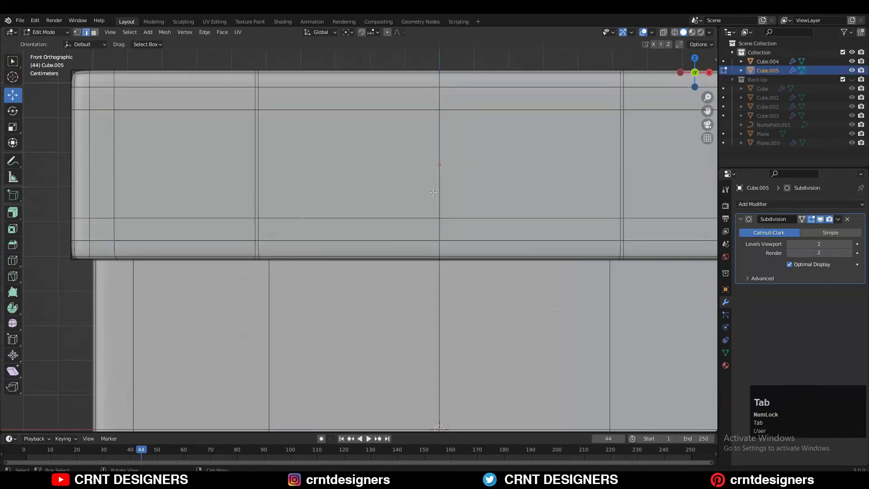
{"action": "key", "text": "Tab"}
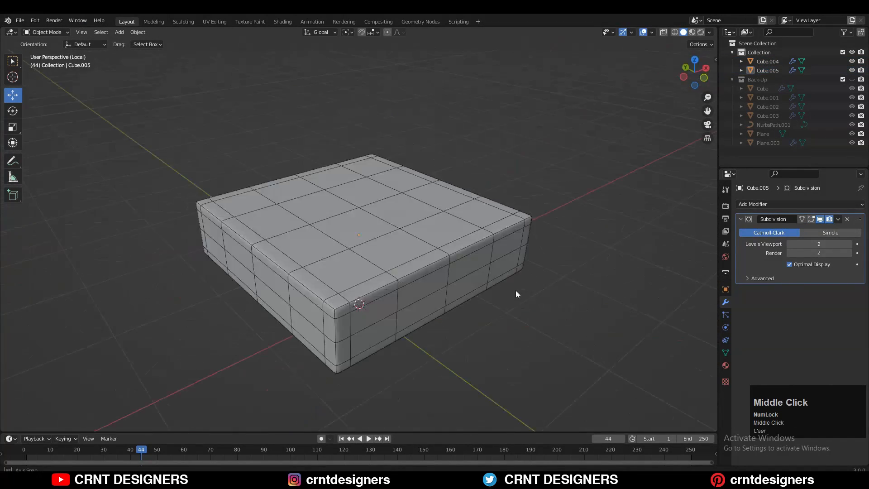
{"action": "middle_click_drag", "start_coordinate": [517, 293], "coordinate": [531, 229]}
{"action": "key", "text": "ctrl+s"}
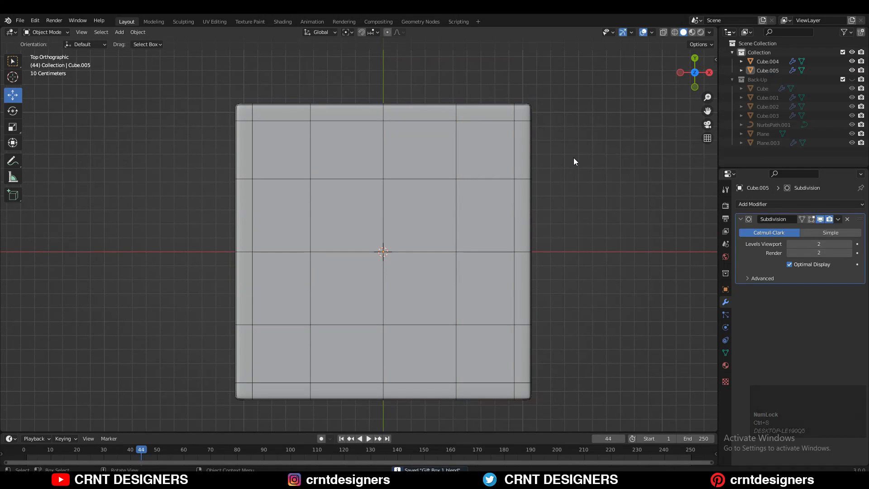
Step: Examine the box and lid from several angles with the viewport overlays toggled
{"action": "scroll", "coordinate": [602, 160], "scroll_direction": "down", "scroll_amount": 2}
{"action": "middle_click_drag", "start_coordinate": [596, 163], "coordinate": [555, 197]}
{"action": "scroll", "coordinate": [589, 171], "scroll_direction": "down", "scroll_amount": 3}
{"action": "scroll", "coordinate": [555, 197], "scroll_direction": "up", "scroll_amount": 2}
{"action": "left_click", "coordinate": [643, 32]}
{"action": "middle_click_drag", "start_coordinate": [572, 130], "coordinate": [564, 174]}
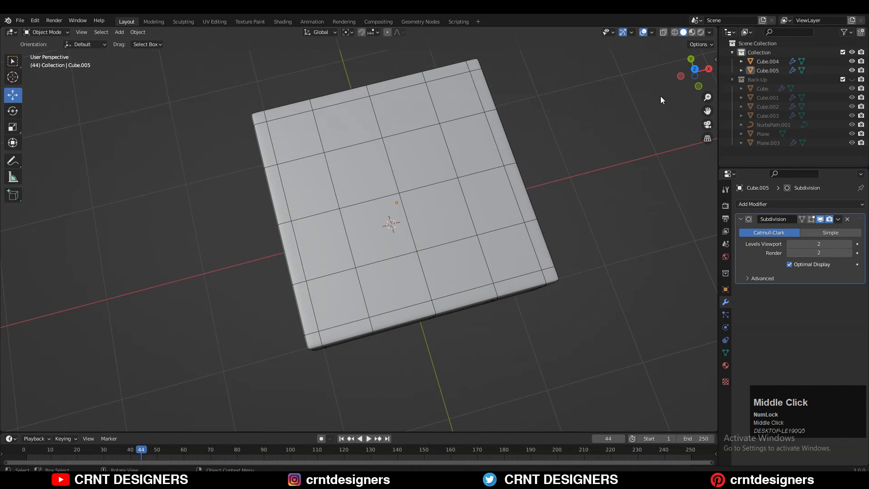
Step: Add two loop cuts across the lid parallel to Y, one on each side of the centre line, slid toward it with factor -0.5
{"action": "left_click", "coordinate": [694, 68]}
{"action": "middle_click_drag", "start_coordinate": [503, 154], "coordinate": [498, 168], "text": "shift"}
{"action": "left_click", "coordinate": [382, 197]}
{"action": "key", "text": "Tab"}
{"action": "middle_click_drag", "start_coordinate": [387, 195], "coordinate": [383, 189], "text": "shift"}
{"action": "scroll", "coordinate": [384, 189], "scroll_direction": "up", "scroll_amount": 2}
{"action": "key", "text": "ctrl+r"}
{"action": "left_click", "coordinate": [351, 115]}
{"action": "left_click", "coordinate": [368, 116], "text": "ctrl"}
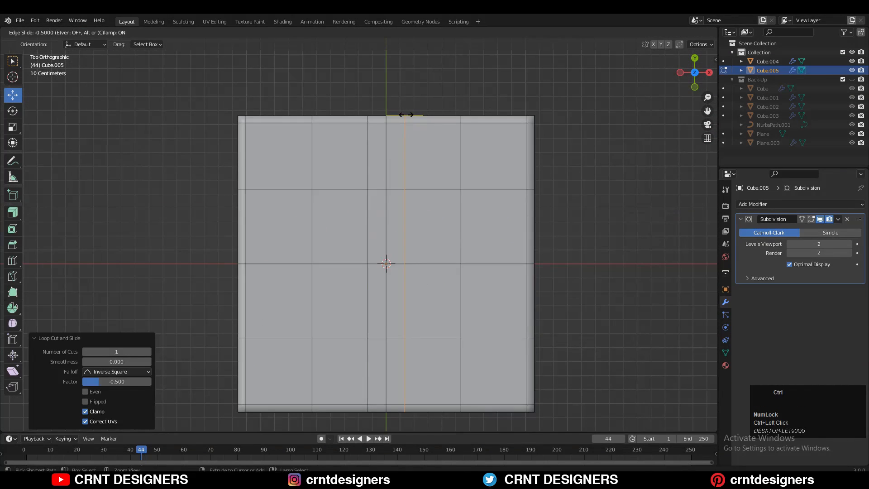
Step: Duplicate the central strip of faces over the lid's top and upper Y sides in place and separate it into its own object
{"action": "key", "text": "3"}
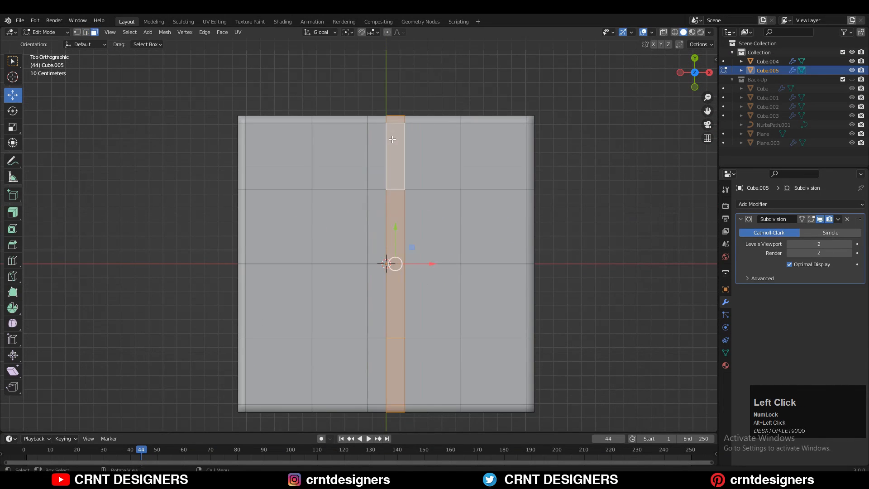
{"action": "middle_click_drag", "start_coordinate": [377, 119], "coordinate": [368, 168]}
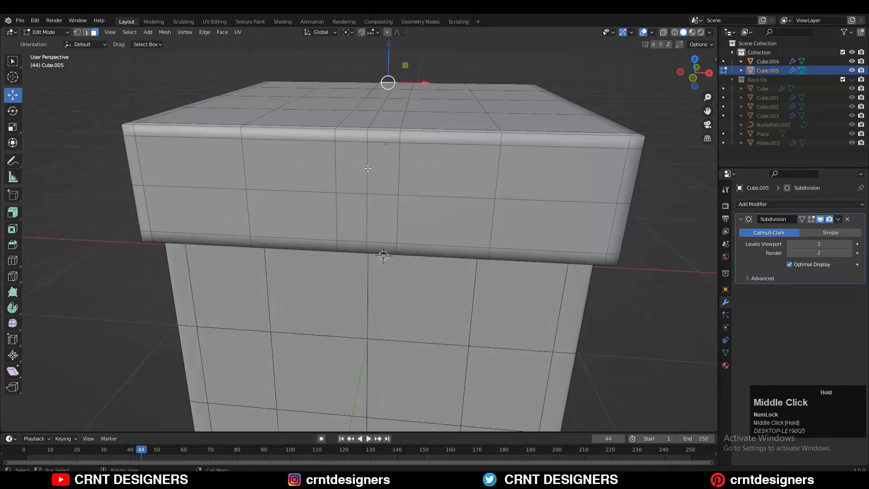
{"action": "middle_click_drag", "start_coordinate": [394, 100], "coordinate": [391, 241]}
{"action": "left_click", "coordinate": [444, 290], "text": "ctrl+shift"}
{"action": "scroll", "coordinate": [414, 162], "scroll_direction": "down", "scroll_amount": 3}
{"action": "key", "text": "shift+d"}
{"action": "right_click", "coordinate": [446, 194]}
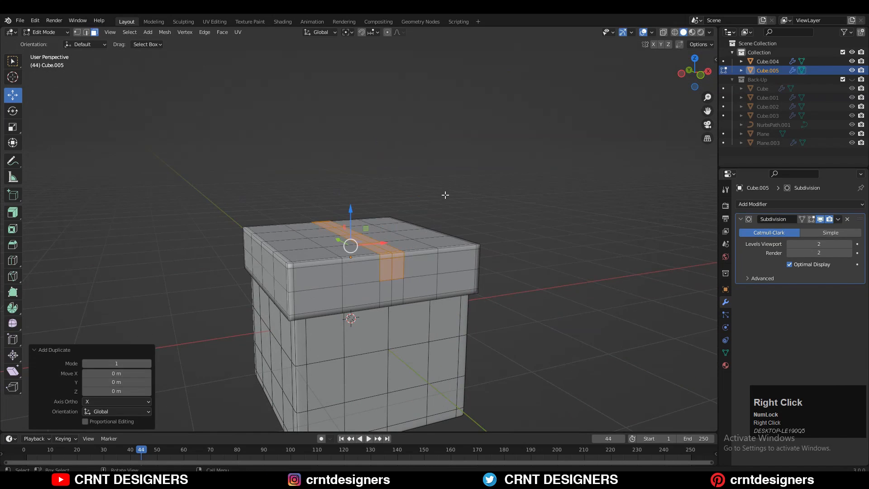
{"action": "key", "text": "p"}
{"action": "left_click", "coordinate": [443, 195]}
{"action": "key", "text": "Tab"}
Step: Extrude the lower end edges on both sides of the separated strip 1.8 m down along Z
{"action": "left_click", "coordinate": [392, 260]}
{"action": "key", "text": "Tab"}
{"action": "key", "text": "2"}
{"action": "middle_click_drag", "start_coordinate": [393, 259], "coordinate": [320, 268]}
{"action": "left_click", "coordinate": [429, 263], "text": "alt"}
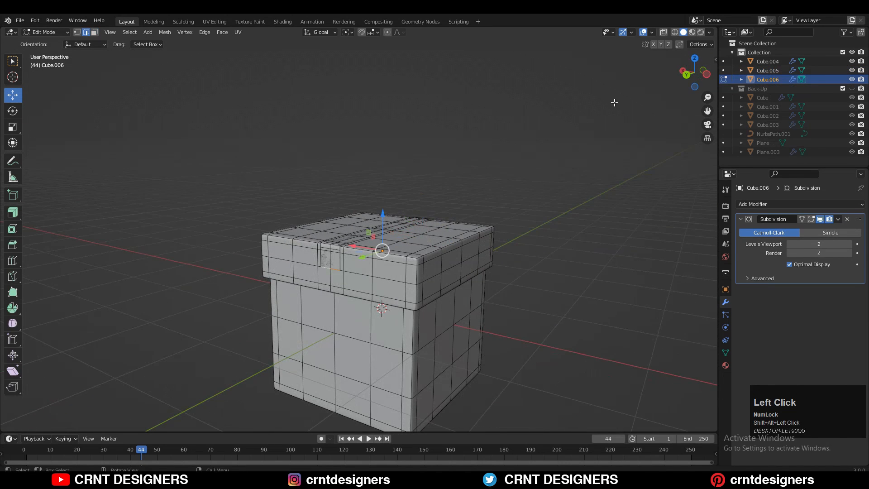
{"action": "left_click", "coordinate": [703, 81]}
{"action": "key", "text": "e"}
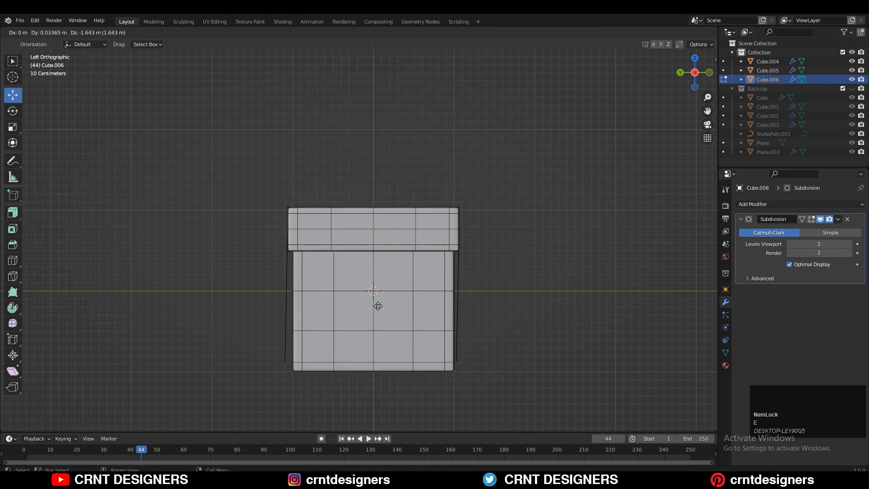
{"action": "right_click", "coordinate": [378, 306]}
{"action": "left_click_drag", "start_coordinate": [375, 203], "coordinate": [367, 304], "text": "ctrl"}
{"action": "left_click_drag", "start_coordinate": [366, 345], "coordinate": [367, 343], "text": "ctrl"}
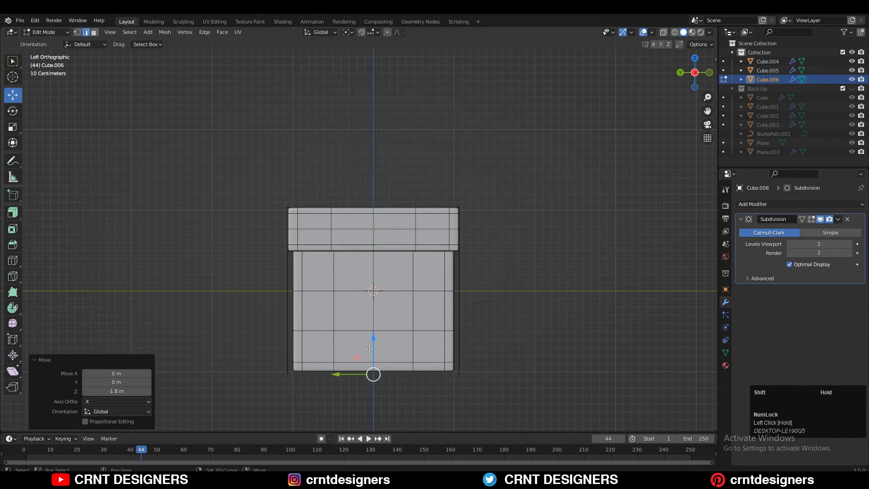
Step: Nudge the strip's extruded ends slightly along Z so they sit just below the box base
{"action": "middle_click_drag", "start_coordinate": [373, 387], "coordinate": [357, 289], "text": "shift"}
{"action": "scroll", "coordinate": [357, 289], "scroll_direction": "up", "scroll_amount": 4}
{"action": "left_click_drag", "start_coordinate": [359, 284], "coordinate": [359, 283]}
Step: Extrude the strip's lower +Y end edge horizontally under the box base to just short of the centre
{"action": "middle_click_drag", "start_coordinate": [277, 312], "coordinate": [308, 260], "text": "shift"}
{"action": "scroll", "coordinate": [308, 260], "scroll_direction": "down", "scroll_amount": 2}
{"action": "scroll", "coordinate": [308, 260], "scroll_direction": "up", "scroll_amount": 2}
{"action": "left_click", "coordinate": [200, 262]}
{"action": "middle_click_drag", "start_coordinate": [219, 274], "coordinate": [222, 259]}
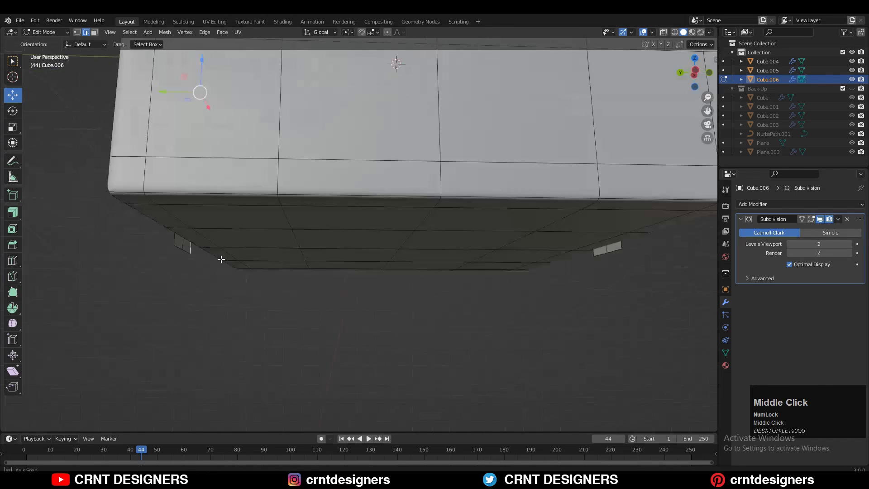
{"action": "key", "text": "KP_2"}
{"action": "key", "text": "ctrl+KP_3"}
{"action": "key", "text": "e"}
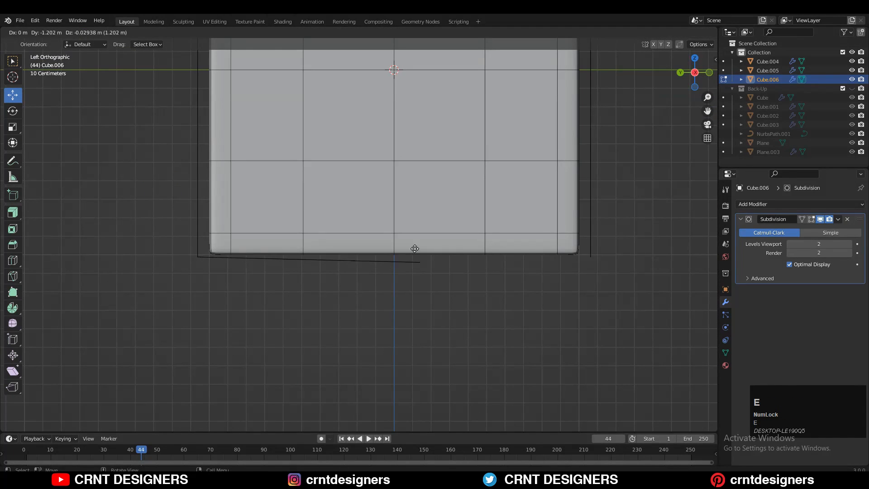
{"action": "scroll", "coordinate": [372, 251], "scroll_direction": "down", "scroll_amount": 3}
Step: Symmetrize the entire ribbon strip mesh from +Y to -Y
{"action": "key", "text": "a"}
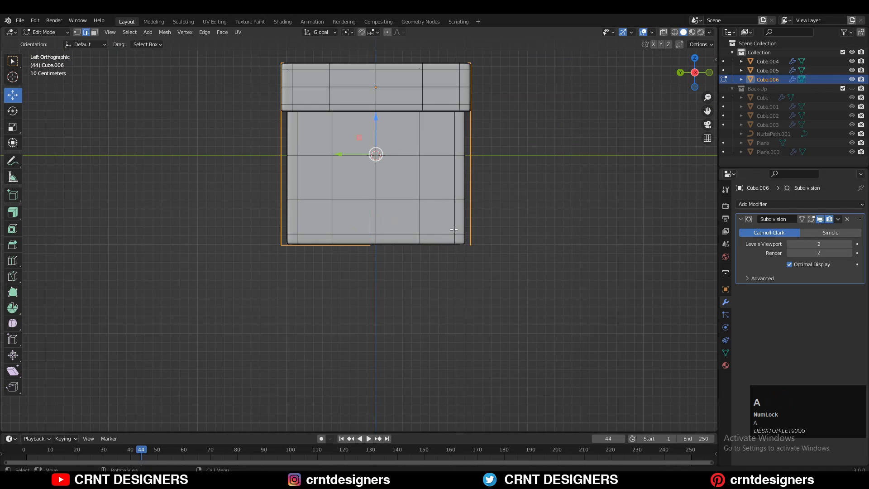
{"action": "left_click", "coordinate": [165, 32]}
{"action": "left_click", "coordinate": [210, 159]}
{"action": "left_click", "coordinate": [136, 411]}
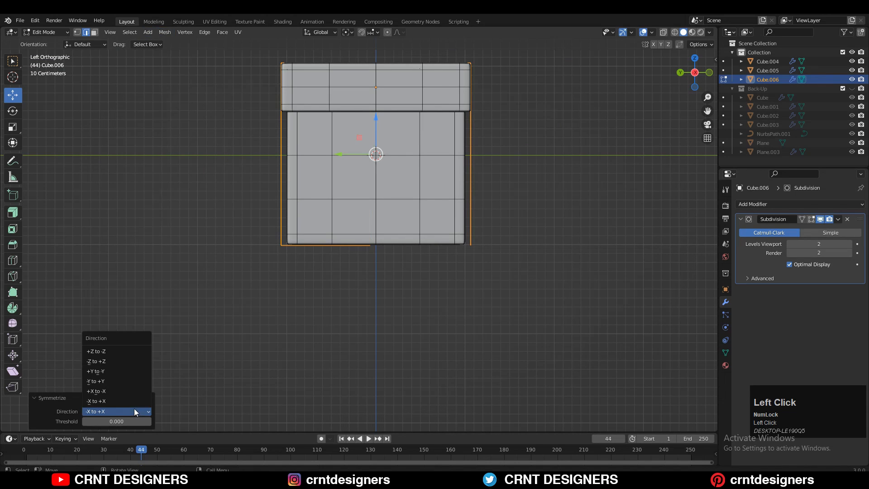
{"action": "left_click", "coordinate": [119, 371]}
Step: Bridge the two facing end edges of the strip under the box base to close the central gap
{"action": "middle_click_drag", "start_coordinate": [412, 292], "coordinate": [409, 223]}
{"action": "scroll", "coordinate": [409, 222], "scroll_direction": "up", "scroll_amount": 3}
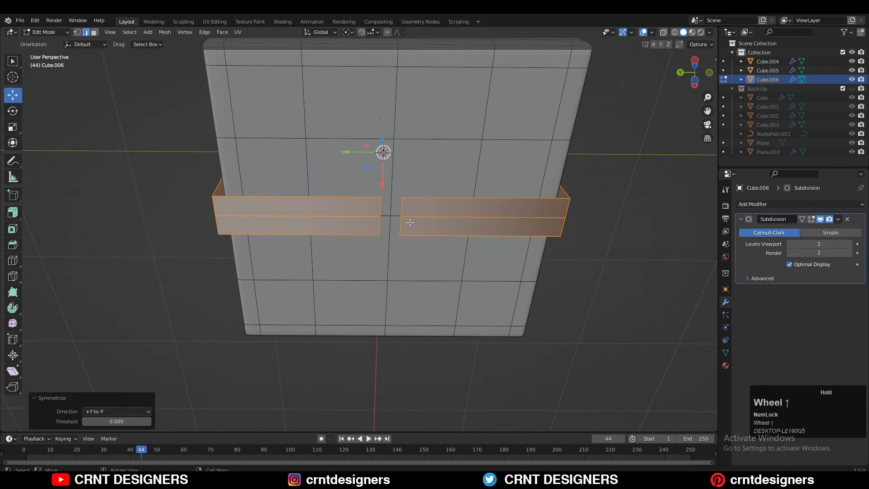
{"action": "left_click", "coordinate": [382, 206]}
{"action": "left_click", "coordinate": [402, 212], "text": "shift"}
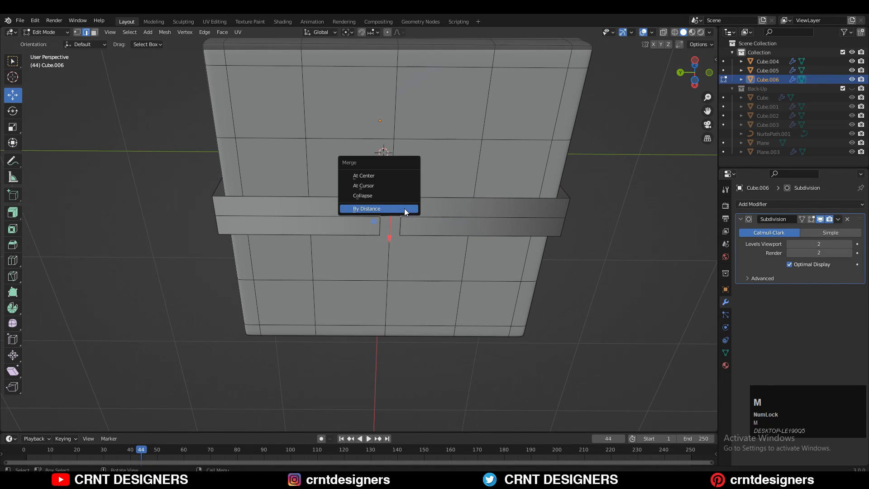
{"action": "key", "text": "Escape"}
{"action": "left_click", "coordinate": [399, 225], "text": "alt"}
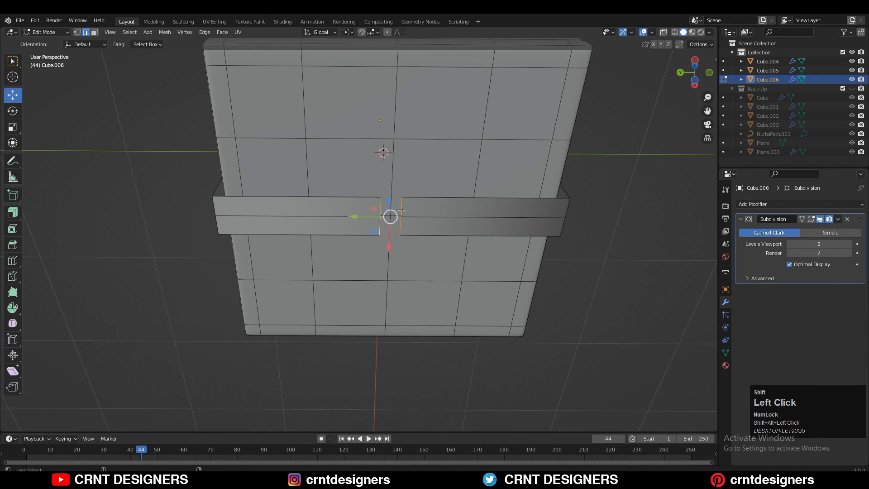
{"action": "right_click", "coordinate": [422, 240]}
{"action": "left_click", "coordinate": [428, 211]}
{"action": "key", "text": "2"}
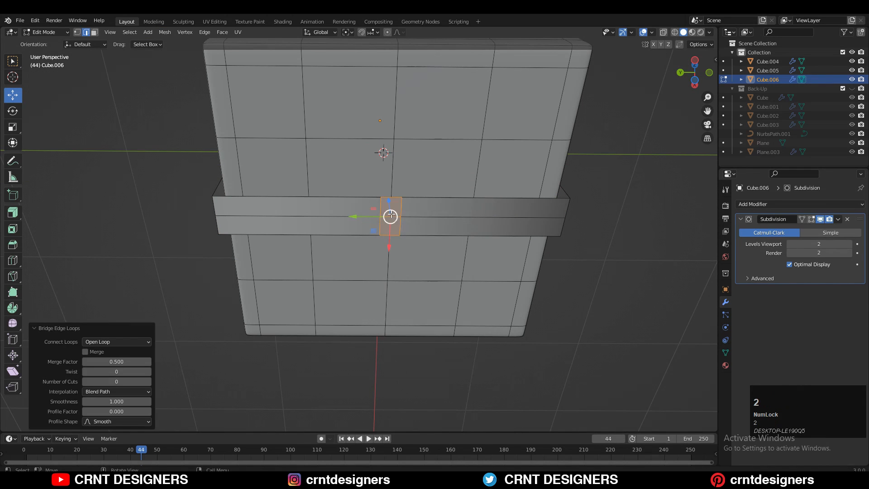
Step: Dissolve the two crosswise edges bordering the bridged section under the box base
{"action": "left_click", "coordinate": [389, 199]}
{"action": "left_click", "coordinate": [389, 210], "text": "alt"}
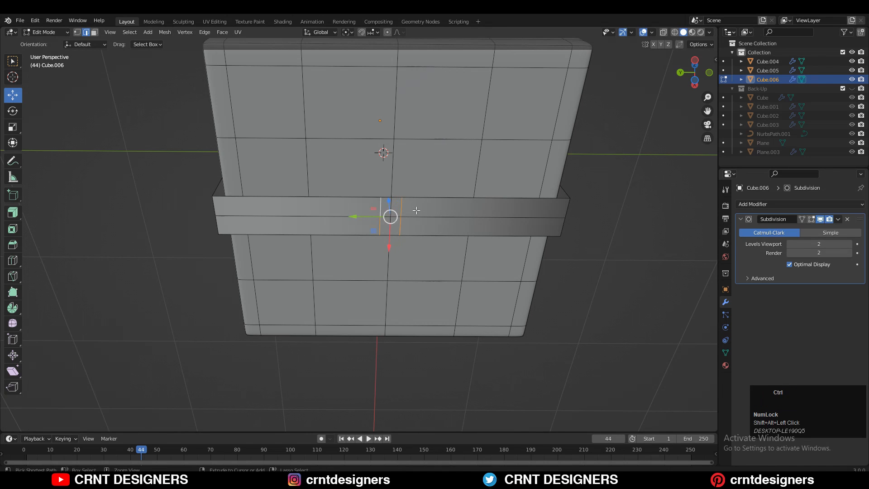
{"action": "key", "text": "ctrl+x"}
{"action": "key", "text": "Tab"}
{"action": "middle_click_drag", "start_coordinate": [555, 201], "coordinate": [445, 125]}
Step: Add crosswise loop cuts close to the ribbon's lower corner, on the vertical side and on the underside
{"action": "key", "text": "Tab"}
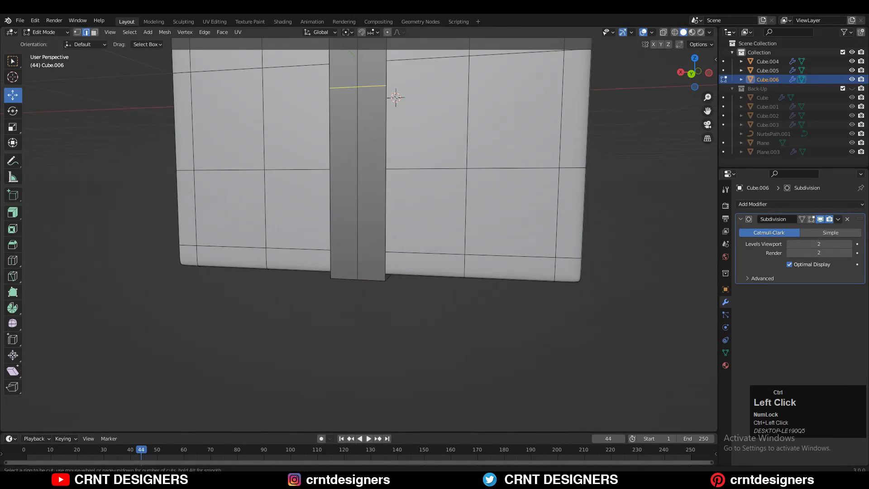
{"action": "left_click_drag", "start_coordinate": [358, 86], "coordinate": [361, 356]}
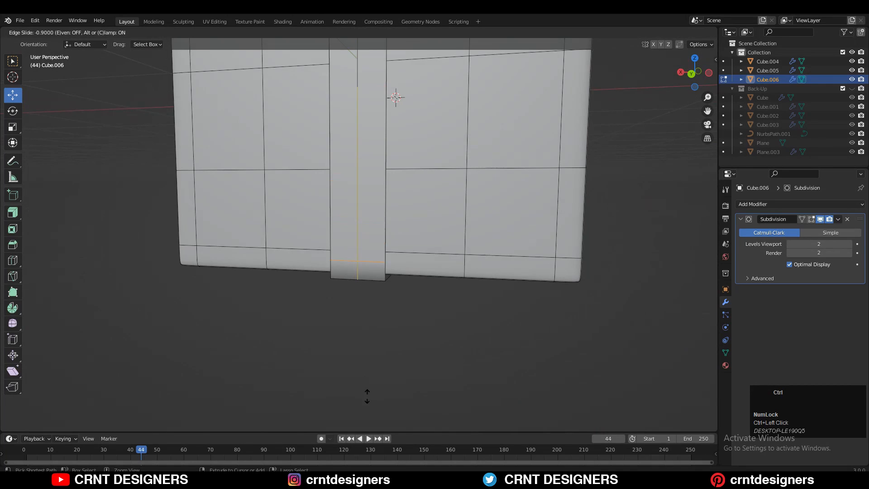
{"action": "key", "text": "ctrl+r"}
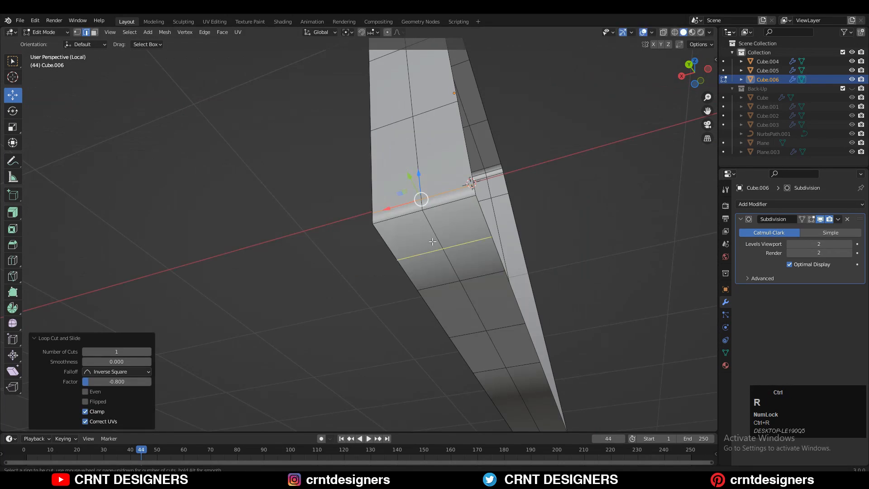
{"action": "left_click", "coordinate": [445, 240], "text": "ctrl"}
{"action": "scroll", "coordinate": [431, 208], "scroll_direction": "down", "scroll_amount": 4}
{"action": "middle_click_drag", "start_coordinate": [430, 208], "coordinate": [388, 229]}
{"action": "scroll", "coordinate": [432, 204], "scroll_direction": "up", "scroll_amount": 2}
{"action": "key", "text": "Tab"}
Step: Symmetrize the whole ribbon mesh across Y and bring the rest of the gift box back into view
{"action": "scroll", "coordinate": [371, 216], "scroll_direction": "down", "scroll_amount": 2}
{"action": "key", "text": "Tab"}
{"action": "key", "text": "a"}
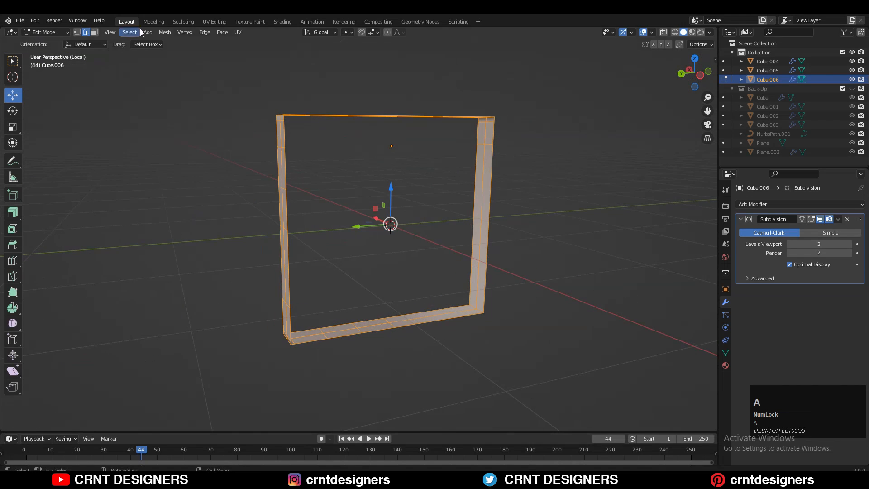
{"action": "left_click", "coordinate": [165, 32]}
{"action": "left_click", "coordinate": [201, 158]}
{"action": "scroll", "coordinate": [398, 146], "scroll_direction": "down", "scroll_amount": 3}
{"action": "middle_click_drag", "start_coordinate": [456, 175], "coordinate": [404, 151]}
{"action": "key", "text": "slash"}
{"action": "scroll", "coordinate": [397, 154], "scroll_direction": "up", "scroll_amount": 4}
{"action": "key", "text": "alt+a"}
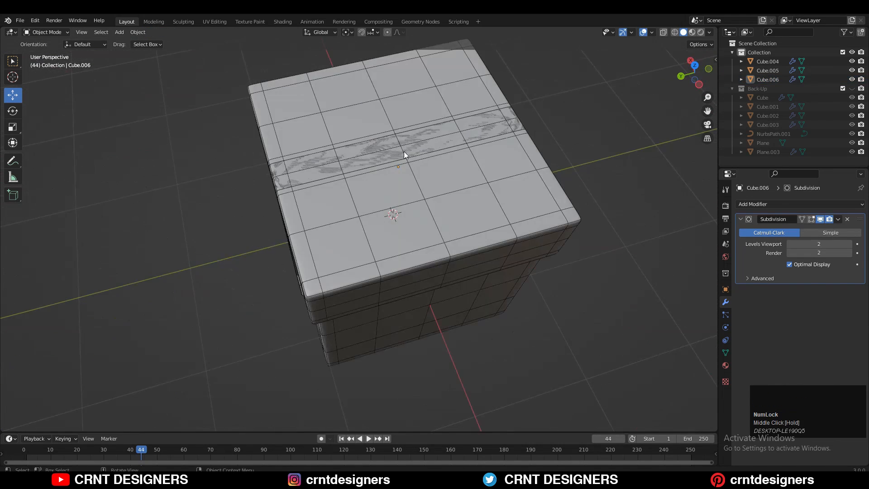
Step: Add a Solidify modifier to the ribbon
{"action": "left_click", "coordinate": [465, 136]}
{"action": "left_click", "coordinate": [465, 136]}
{"action": "left_click", "coordinate": [769, 204]}
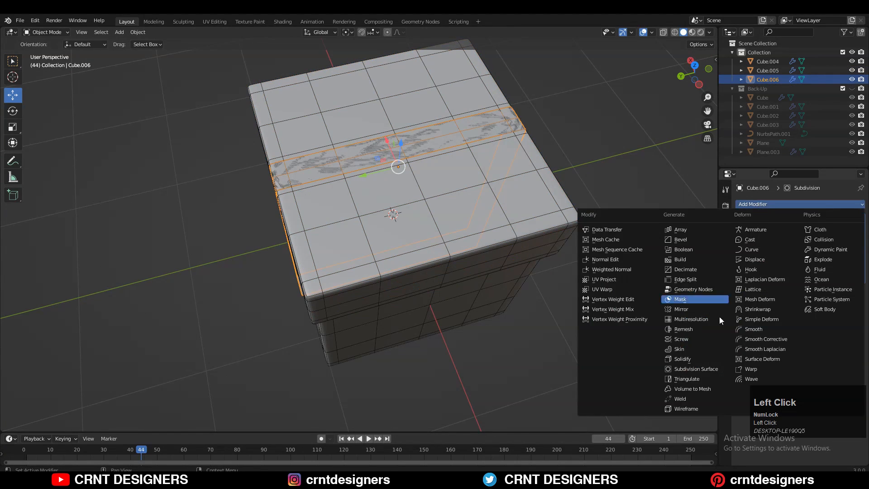
{"action": "left_click", "coordinate": [699, 359]}
{"action": "middle_click_drag", "start_coordinate": [699, 358], "coordinate": [344, 185]}
{"action": "scroll", "coordinate": [453, 206], "scroll_direction": "up", "scroll_amount": 4}
{"action": "middle_click_drag", "start_coordinate": [453, 205], "coordinate": [307, 198]}
{"action": "scroll", "coordinate": [336, 206], "scroll_direction": "up", "scroll_amount": 4}
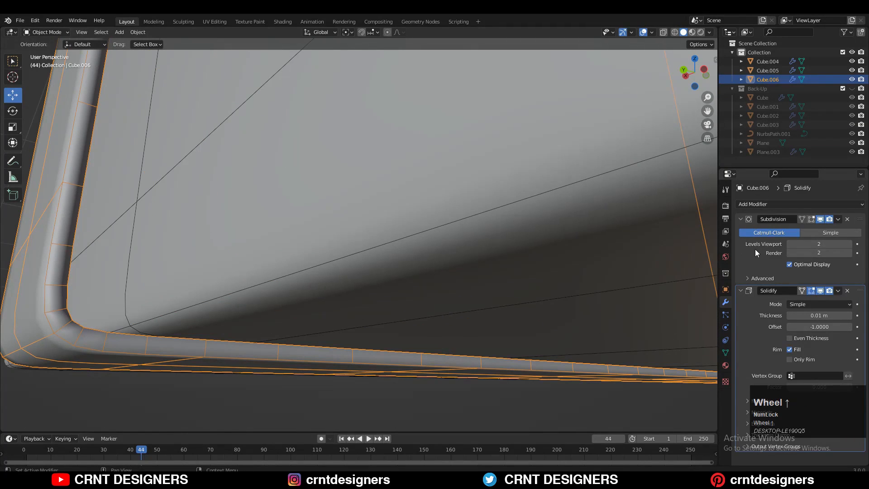
Step: Place the ribbon's Solidify modifier above Subdivision and set its thickness to 0.015 m
{"action": "left_click", "coordinate": [741, 220]}
{"action": "left_click", "coordinate": [741, 231]}
{"action": "left_click_drag", "start_coordinate": [860, 231], "coordinate": [851, 214]}
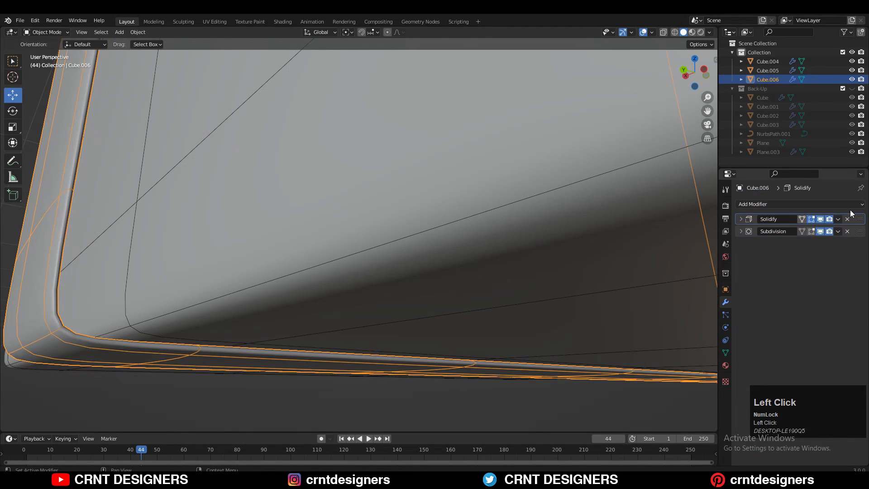
{"action": "scroll", "coordinate": [191, 161], "scroll_direction": "down", "scroll_amount": 5}
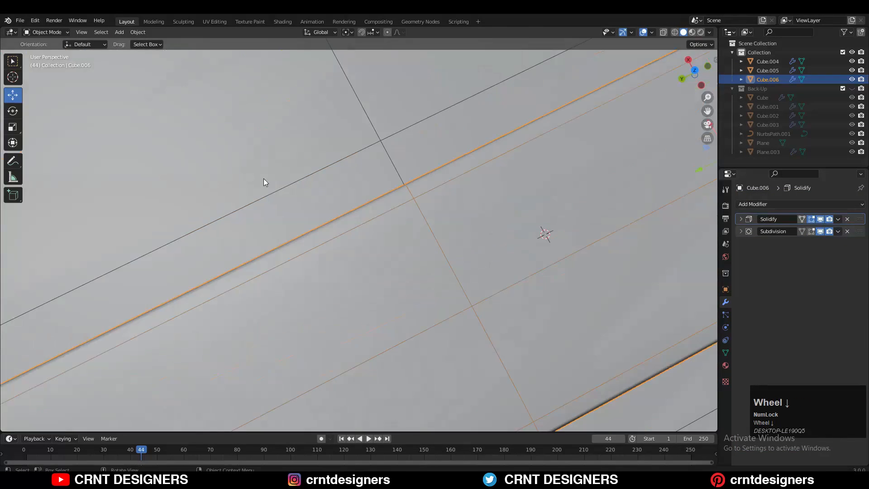
{"action": "scroll", "coordinate": [439, 216], "scroll_direction": "down", "scroll_amount": 5}
{"action": "left_click", "coordinate": [439, 216]}
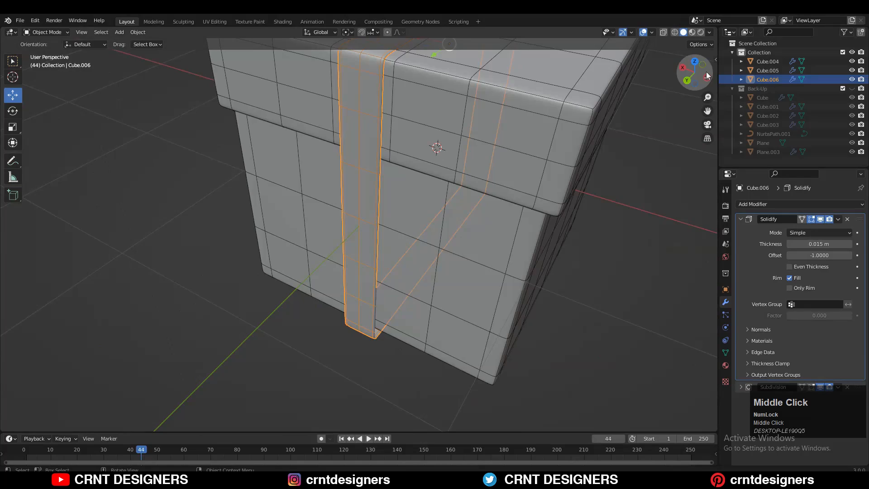
Step: Duplicate the ribbon in place and rotate the copy 90° in top view so it crosses the first
{"action": "left_click", "coordinate": [695, 72]}
{"action": "middle_click_drag", "start_coordinate": [514, 98], "coordinate": [457, 170], "text": "shift"}
{"action": "key", "text": "shift+d"}
{"action": "right_click", "coordinate": [457, 169]}
{"action": "key", "text": "r"}
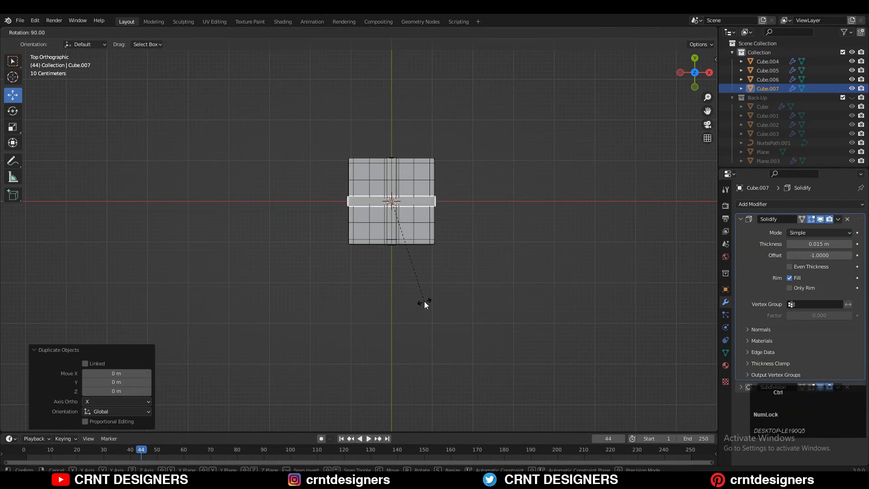
{"action": "left_click", "coordinate": [425, 303]}
Step: Raise the second ribbon's middle crosswise edge slightly along Z where it crosses the first on the lid, and save the file
{"action": "scroll", "coordinate": [569, 253], "scroll_direction": "up", "scroll_amount": 3}
{"action": "middle_click_drag", "start_coordinate": [569, 253], "coordinate": [468, 349]}
{"action": "scroll", "coordinate": [473, 308], "scroll_direction": "up", "scroll_amount": 5}
{"action": "middle_click_drag", "start_coordinate": [473, 308], "coordinate": [466, 249], "text": "shift"}
{"action": "scroll", "coordinate": [466, 248], "scroll_direction": "down", "scroll_amount": 3}
{"action": "key", "text": "Tab"}
{"action": "scroll", "coordinate": [378, 233], "scroll_direction": "down", "scroll_amount": 3}
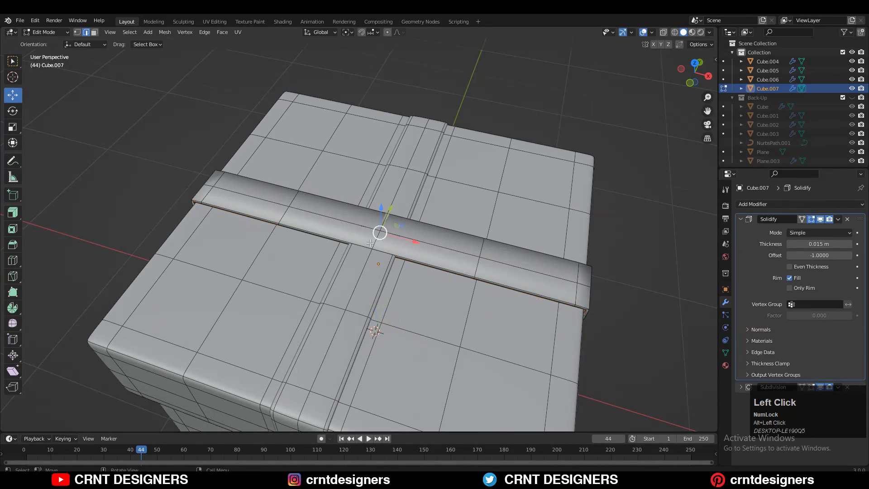
{"action": "scroll", "coordinate": [370, 243], "scroll_direction": "up", "scroll_amount": 2}
{"action": "left_click_drag", "start_coordinate": [388, 212], "coordinate": [387, 202]}
{"action": "middle_click_drag", "start_coordinate": [387, 202], "coordinate": [343, 236]}
{"action": "scroll", "coordinate": [344, 236], "scroll_direction": "up", "scroll_amount": 3}
{"action": "key", "text": "ctrl+s"}
Step: Lower the first ribbon's middle crosswise edge under the base slightly so it passes beneath the second ribbon
{"action": "left_click_drag", "start_coordinate": [343, 237], "coordinate": [356, 146], "text": "alt"}
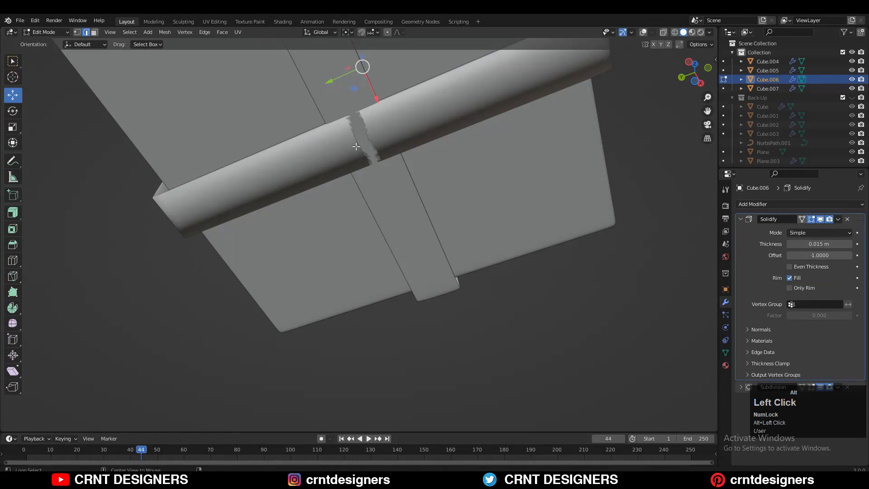
{"action": "left_click", "coordinate": [644, 32]}
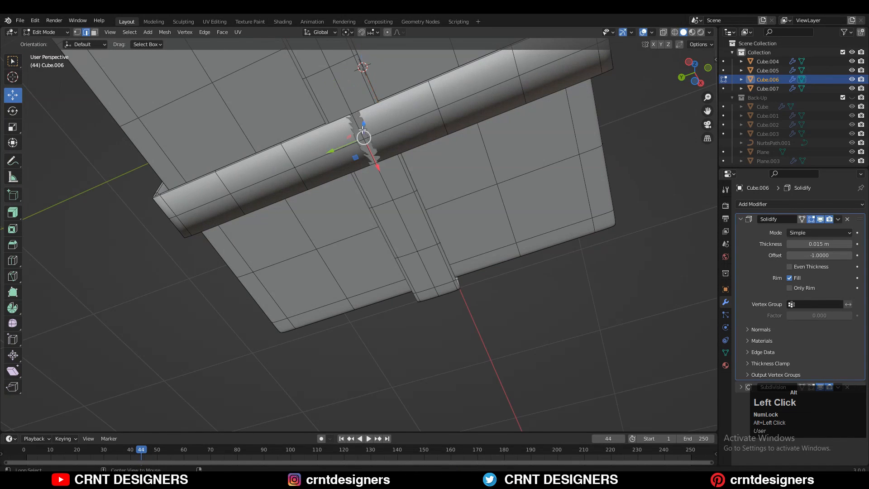
{"action": "middle_click_drag", "start_coordinate": [363, 125], "coordinate": [345, 147]}
{"action": "left_click_drag", "start_coordinate": [324, 156], "coordinate": [325, 160]}
{"action": "key", "text": "Tab"}
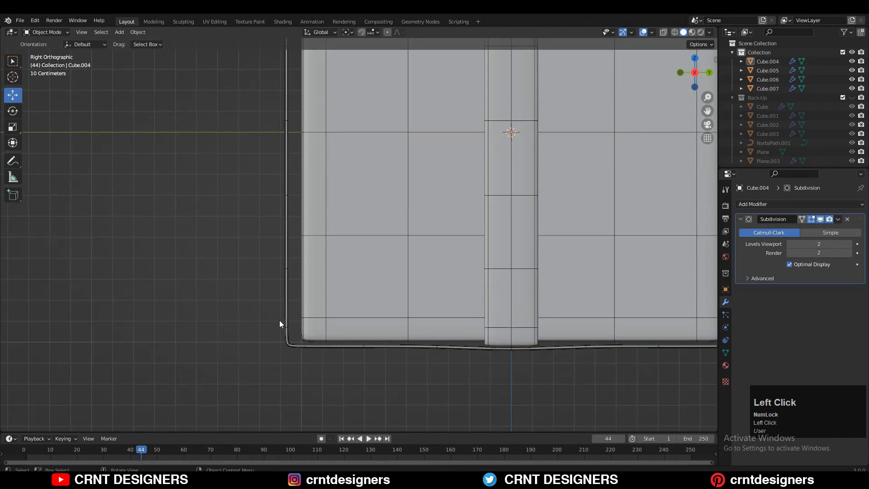
Step: Enable X-ray and pull the first ribbon's lower -Y corner vertices inward along Y towards the box wall
{"action": "left_click", "coordinate": [280, 321]}
{"action": "key", "text": "Tab"}
{"action": "key", "text": "1"}
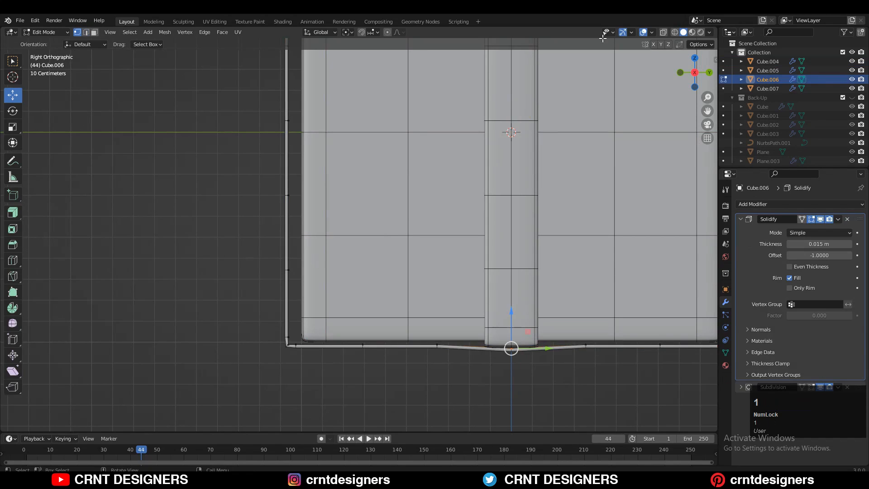
{"action": "left_click", "coordinate": [664, 32]}
{"action": "left_click_drag", "start_coordinate": [316, 331], "coordinate": [329, 344]}
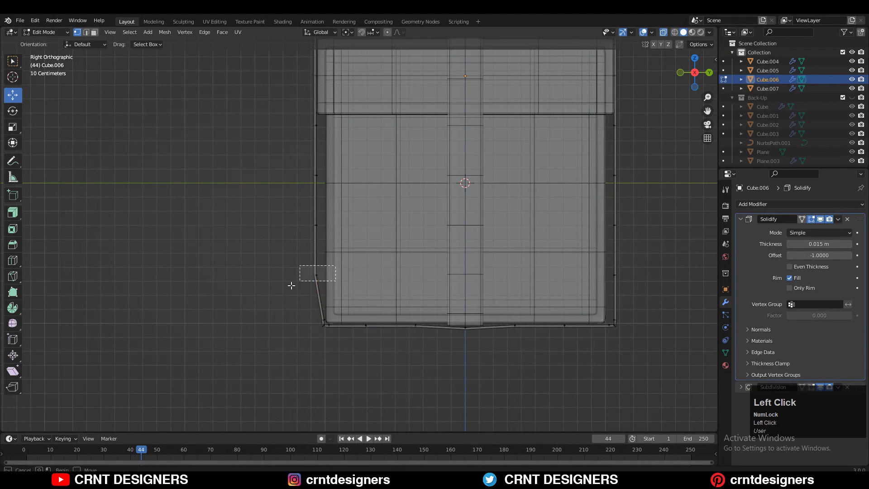
Step: Shift the vertices up the first ribbon's -Y side inward along Y so the side tapers towards the base
{"action": "left_click_drag", "start_coordinate": [305, 331], "coordinate": [324, 284]}
{"action": "key", "text": "ctrl+z"}
{"action": "left_click", "coordinate": [301, 231]}
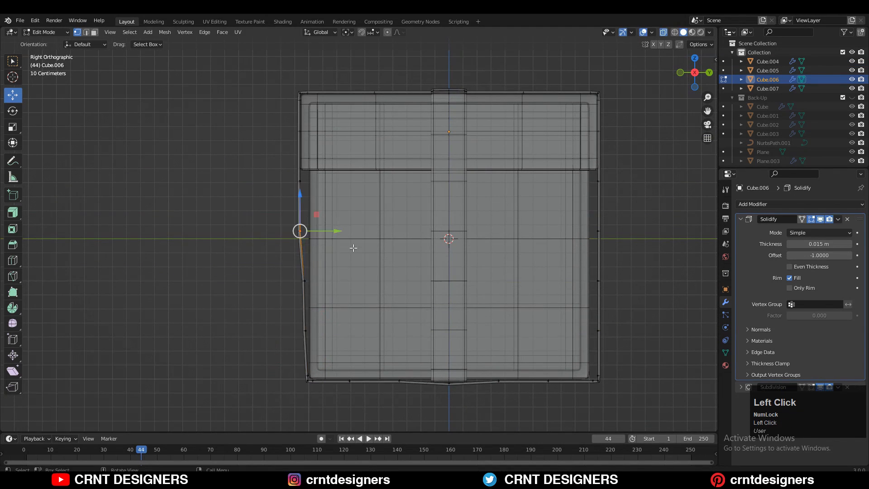
{"action": "left_click", "coordinate": [300, 181]}
{"action": "left_click_drag", "start_coordinate": [338, 198], "coordinate": [290, 178]}
{"action": "left_click", "coordinate": [302, 231]}
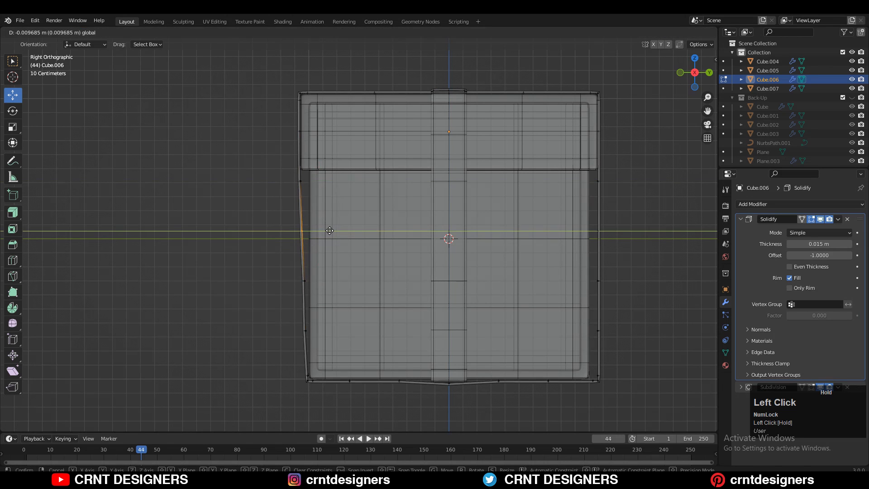
{"action": "left_click", "coordinate": [304, 281]}
{"action": "left_click", "coordinate": [306, 331]}
{"action": "left_click_drag", "start_coordinate": [337, 331], "coordinate": [339, 330]}
{"action": "scroll", "coordinate": [349, 254], "scroll_direction": "down", "scroll_amount": 3}
{"action": "key", "text": "Tab"}
{"action": "scroll", "coordinate": [336, 310], "scroll_direction": "up", "scroll_amount": 3}
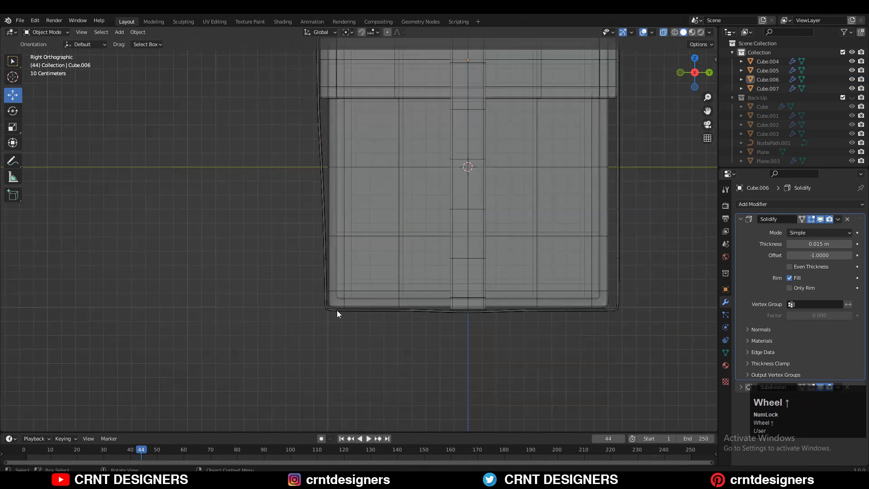
Step: Fine-tune the Y position of the first ribbon's -Y side vertices between the lid edge and mid-height to smooth the taper
{"action": "scroll", "coordinate": [337, 299], "scroll_direction": "down", "scroll_amount": 3}
{"action": "scroll", "coordinate": [327, 222], "scroll_direction": "up", "scroll_amount": 4}
{"action": "key", "text": "Tab"}
{"action": "left_click", "coordinate": [327, 148]}
{"action": "left_click_drag", "start_coordinate": [362, 148], "coordinate": [363, 149]}
{"action": "middle_click_drag", "start_coordinate": [338, 157], "coordinate": [357, 233], "text": "shift"}
{"action": "scroll", "coordinate": [357, 233], "scroll_direction": "up", "scroll_amount": 3}
{"action": "left_click", "coordinate": [343, 321]}
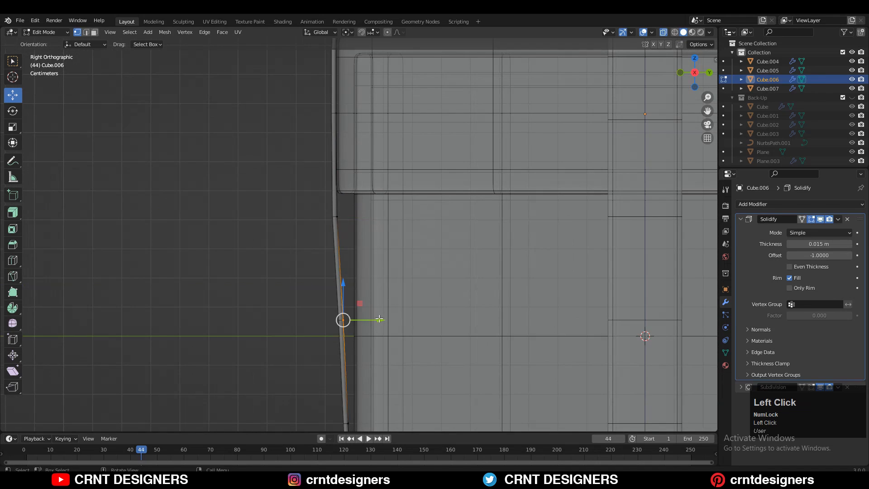
{"action": "left_click_drag", "start_coordinate": [371, 320], "coordinate": [373, 320]}
{"action": "left_click", "coordinate": [337, 216]}
{"action": "left_click_drag", "start_coordinate": [360, 217], "coordinate": [362, 216]}
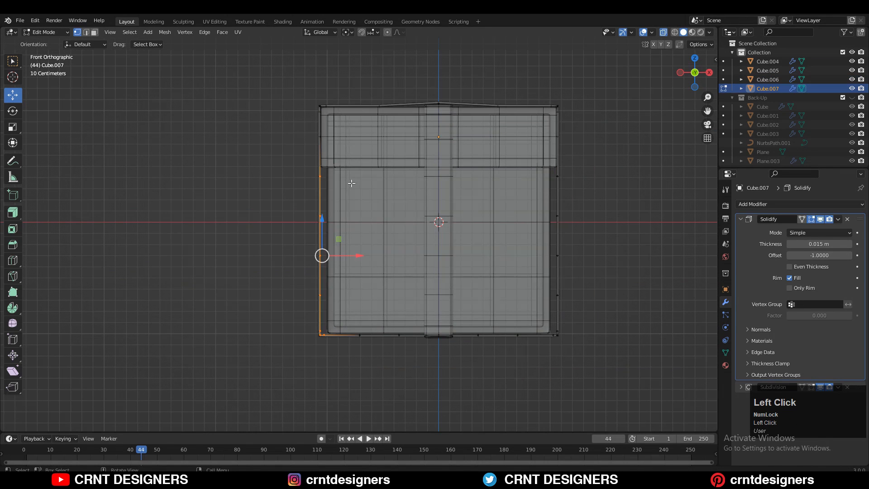
Step: Move the second ribbon's -X side vertices inward along X, progressively from lid to base, so it tapers towards the box wall
{"action": "left_click_drag", "start_coordinate": [322, 275], "coordinate": [358, 276]}
{"action": "left_click", "coordinate": [322, 176], "text": "shift"}
{"action": "scroll", "coordinate": [325, 166], "scroll_direction": "up", "scroll_amount": 2}
{"action": "left_click_drag", "start_coordinate": [359, 324], "coordinate": [356, 323], "text": "shift"}
{"action": "left_click_drag", "start_coordinate": [366, 281], "coordinate": [253, 422]}
{"action": "left_click_drag", "start_coordinate": [355, 353], "coordinate": [358, 352]}
{"action": "left_click_drag", "start_coordinate": [369, 313], "coordinate": [283, 419]}
{"action": "left_click", "coordinate": [367, 330]}
{"action": "left_click_drag", "start_coordinate": [366, 330], "coordinate": [286, 421]}
{"action": "left_click_drag", "start_coordinate": [355, 381], "coordinate": [357, 381]}
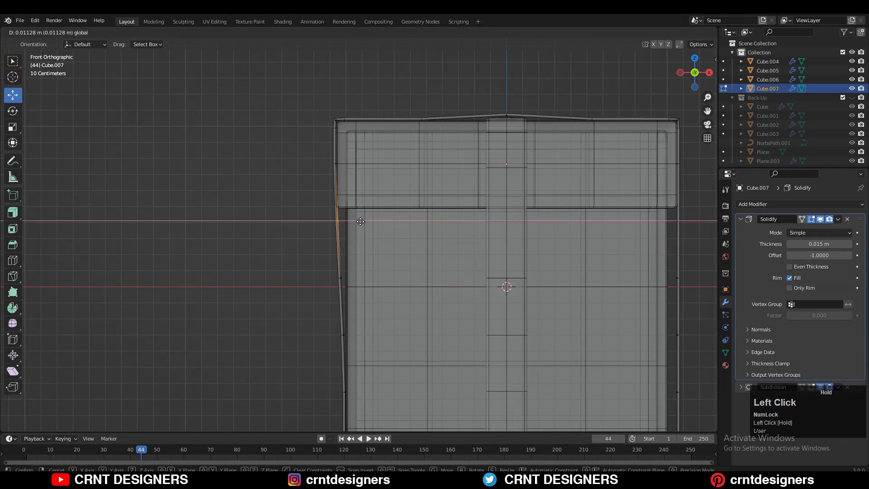
{"action": "left_click", "coordinate": [360, 221]}
{"action": "scroll", "coordinate": [399, 211], "scroll_direction": "down", "scroll_amount": 4}
{"action": "key", "text": "Tab"}
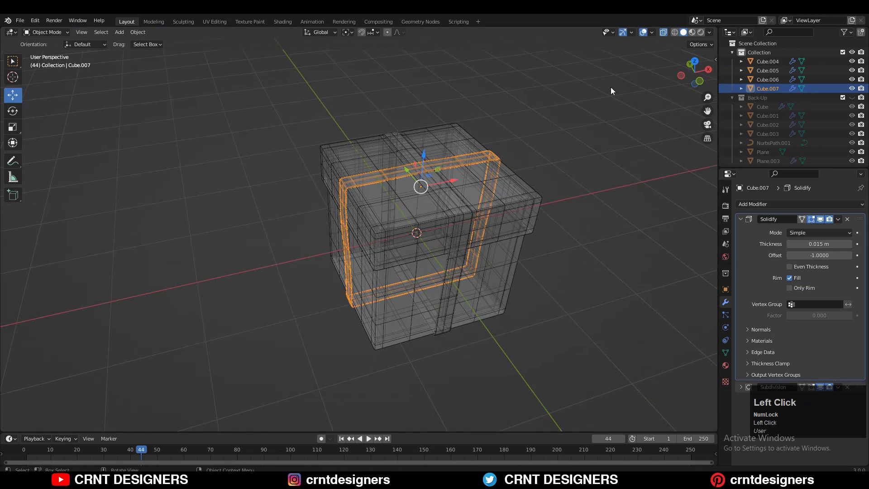
Step: Turn off X-ray and examine how both ribbons wrap around the box
{"action": "left_click", "coordinate": [664, 32]}
{"action": "left_click", "coordinate": [584, 149]}
{"action": "middle_click_drag", "start_coordinate": [535, 277], "coordinate": [372, 223]}
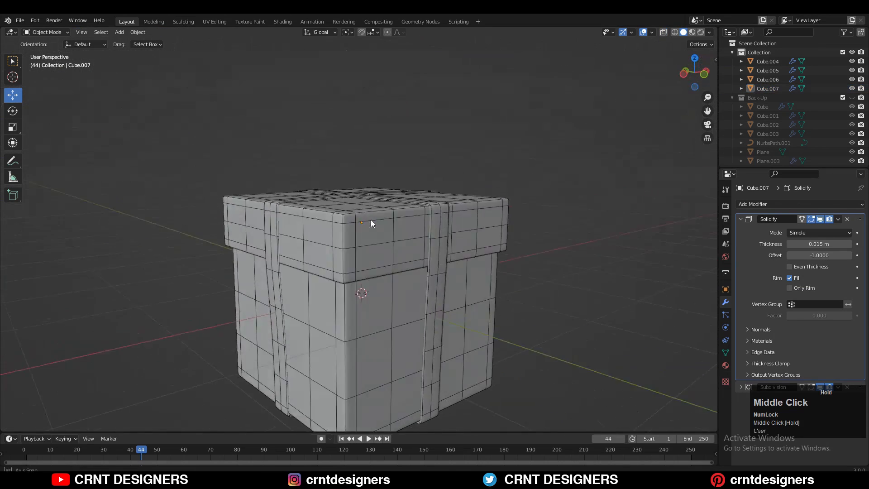
{"action": "scroll", "coordinate": [389, 217], "scroll_direction": "down", "scroll_amount": 4}
{"action": "left_click", "coordinate": [643, 33]}
{"action": "scroll", "coordinate": [575, 271], "scroll_direction": "up", "scroll_amount": 3}
Step: Separate a crosswise edge on top of the ribbon running along X into its own object and select it
{"action": "middle_click_drag", "start_coordinate": [575, 281], "coordinate": [406, 312]}
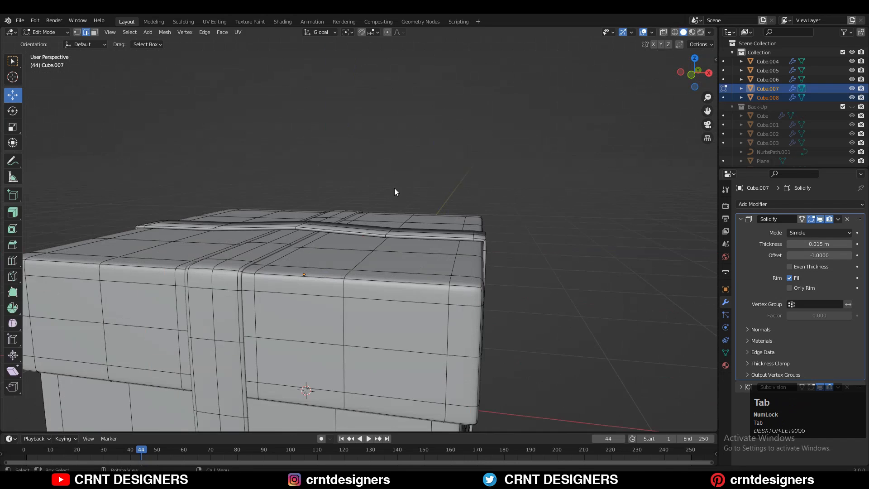
{"action": "left_click", "coordinate": [385, 226]}
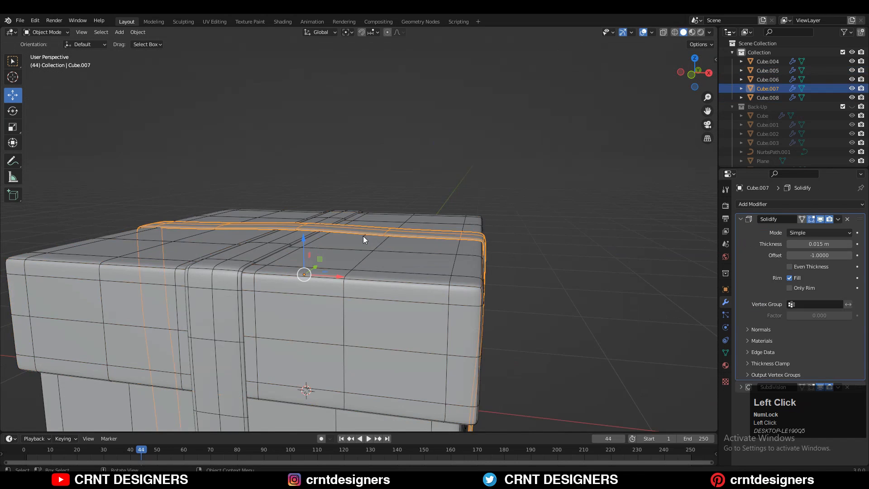
{"action": "scroll", "coordinate": [328, 275], "scroll_direction": "up", "scroll_amount": 3}
{"action": "left_click", "coordinate": [302, 340]}
{"action": "left_click", "coordinate": [300, 335]}
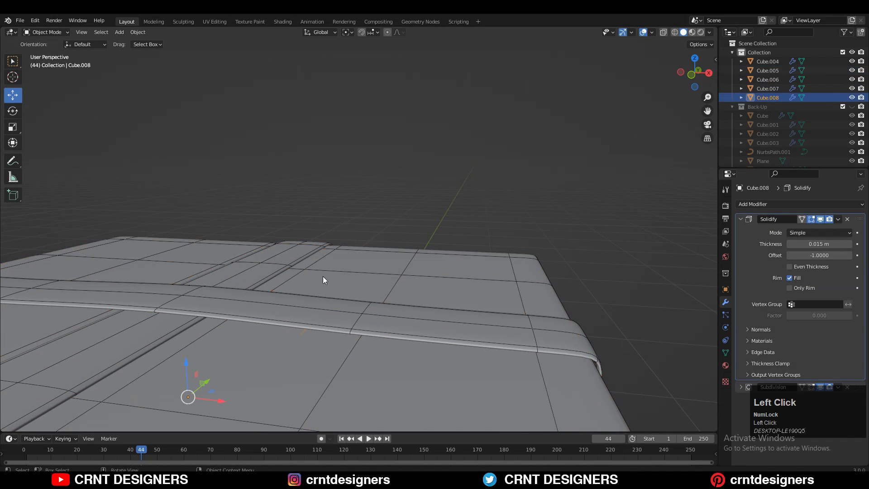
Step: Set the separated edge's origin to its geometry
{"action": "scroll", "coordinate": [323, 276], "scroll_direction": "down", "scroll_amount": 3}
{"action": "left_click_drag", "start_coordinate": [271, 295], "coordinate": [263, 252]}
{"action": "right_click", "coordinate": [403, 167]}
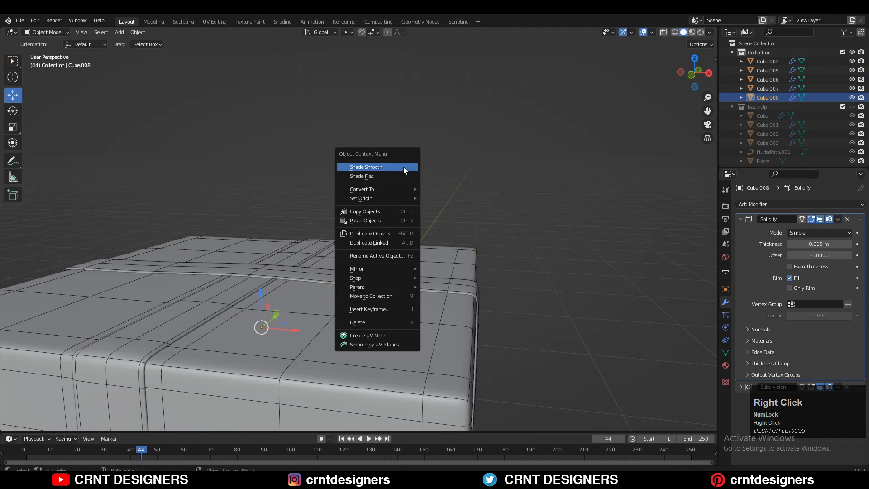
{"action": "mouse_move", "coordinate": [395, 198]}
{"action": "left_click", "coordinate": [453, 208]}
Step: Try moving the separated edge in the YZ plane above the ribbon, and undo the move in top view
{"action": "left_click_drag", "start_coordinate": [339, 254], "coordinate": [336, 246]}
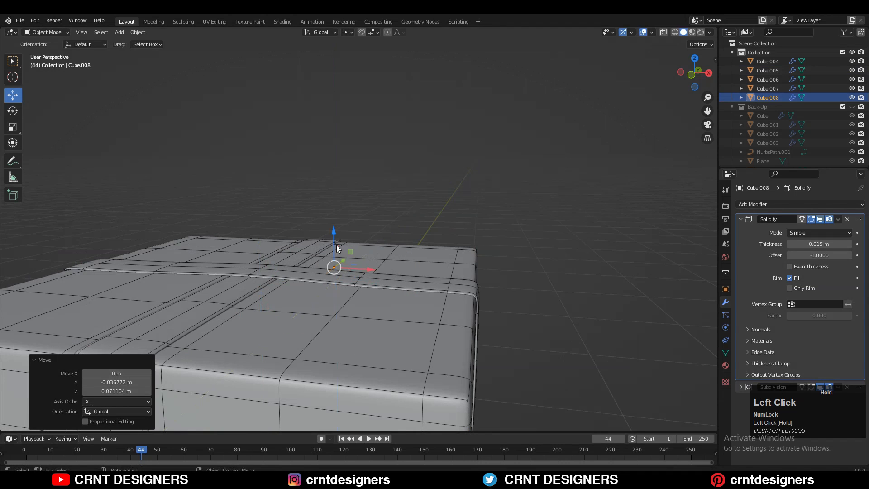
{"action": "middle_click_drag", "start_coordinate": [336, 246], "coordinate": [398, 249]}
{"action": "left_click", "coordinate": [695, 61]}
{"action": "key", "text": "ctrl+z"}
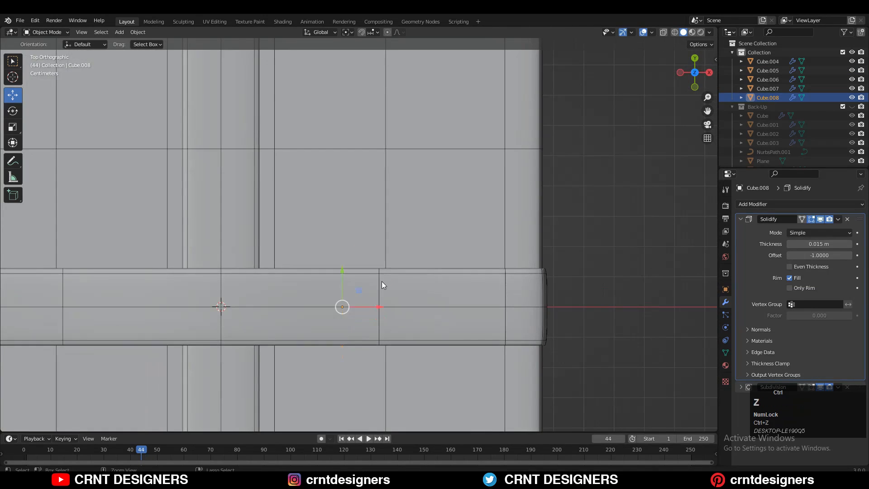
Step: Try extruding the separated edge 0.07 m along X in top view, and undo the extrusion
{"action": "key", "text": "Tab"}
{"action": "middle_click_drag", "start_coordinate": [373, 306], "coordinate": [429, 289], "text": "shift"}
{"action": "key", "text": "e"}
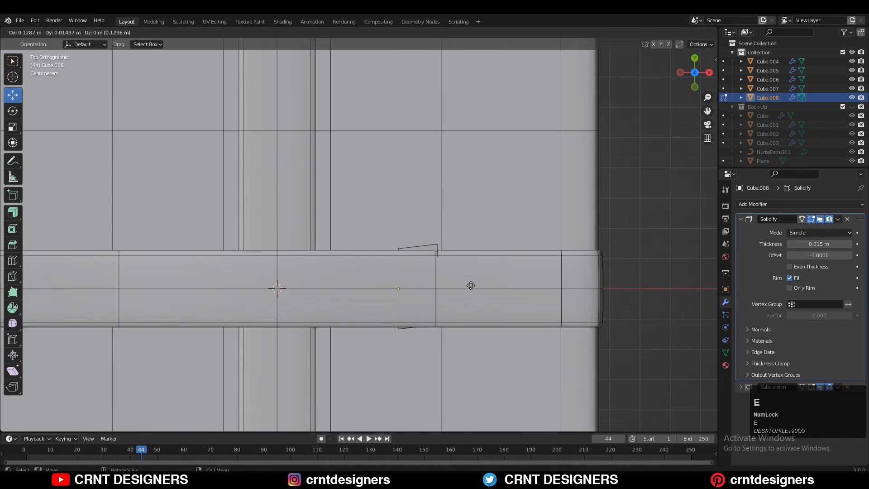
{"action": "right_click", "coordinate": [434, 291]}
{"action": "left_click_drag", "start_coordinate": [434, 291], "coordinate": [491, 291]}
{"action": "scroll", "coordinate": [446, 288], "scroll_direction": "down", "scroll_amount": 5}
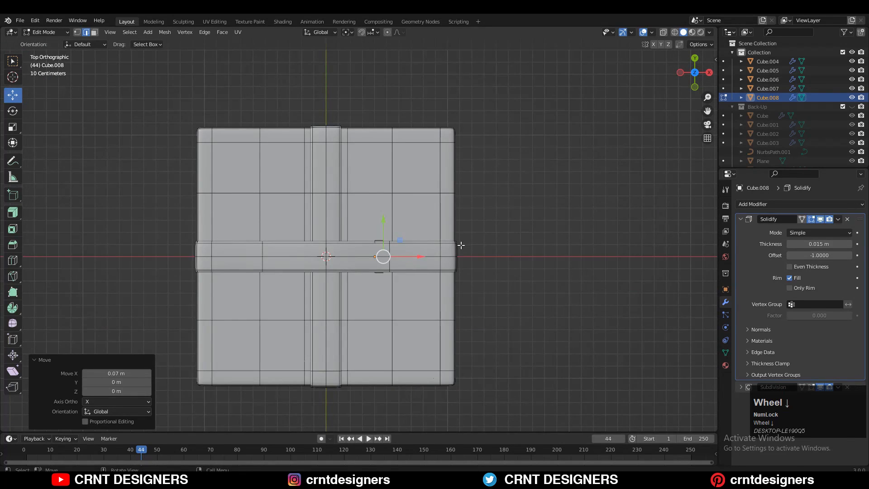
{"action": "middle_click_drag", "start_coordinate": [461, 245], "coordinate": [435, 287]}
{"action": "key", "text": "ctrl+z"}
{"action": "key", "text": "Tab"}
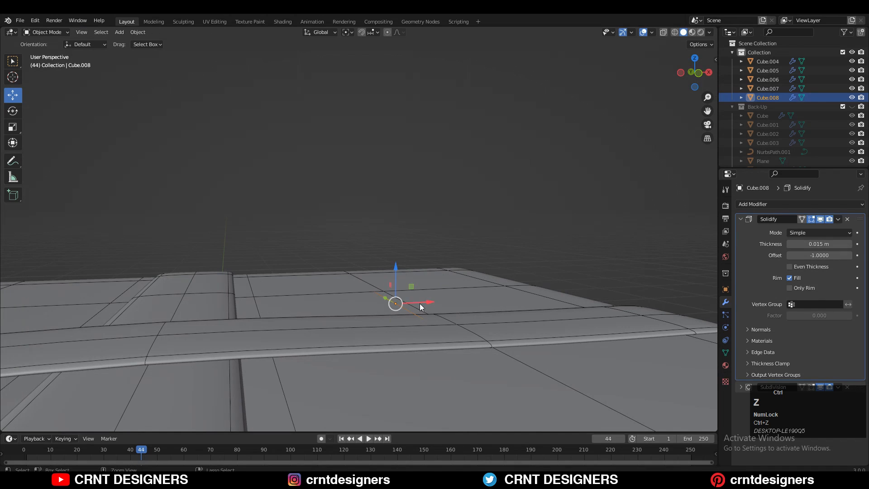
Step: Remove the separated piece's Solidify modifier and extrude its edge about 0.078 m along X into a short strip
{"action": "key", "text": "Tab"}
{"action": "key", "text": "a"}
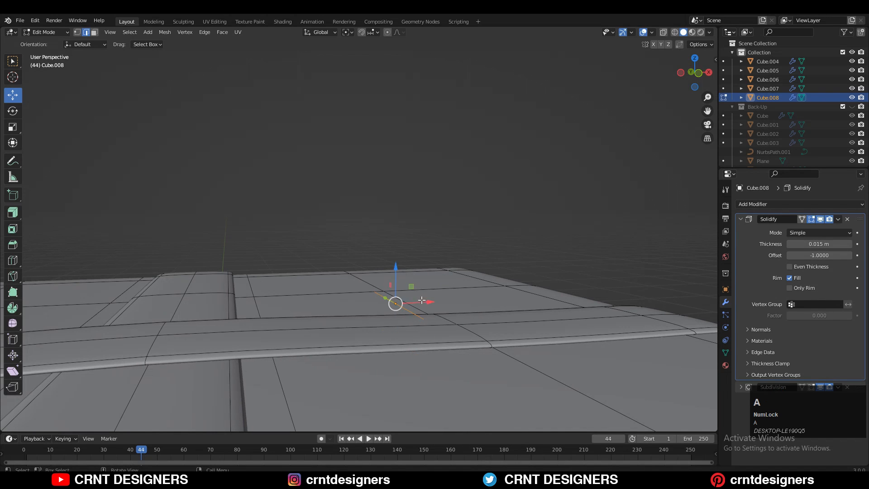
{"action": "key", "text": "e"}
{"action": "right_click", "coordinate": [553, 218]}
{"action": "key", "text": "ctrl+z"}
{"action": "key", "text": "ctrl+z"}
{"action": "key", "text": "ctrl+z"}
{"action": "key", "text": "ctrl+z"}
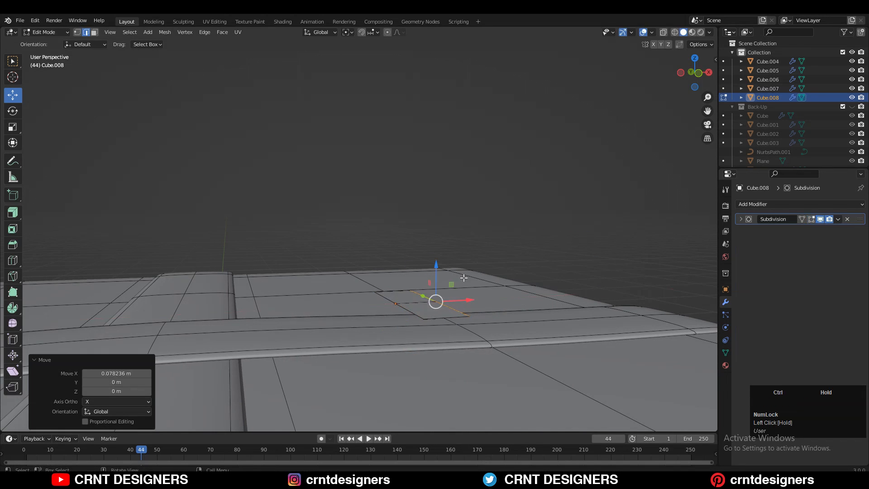
{"action": "middle_click_drag", "start_coordinate": [377, 268], "coordinate": [635, 85]}
{"action": "key", "text": "Tab"}
{"action": "left_click", "coordinate": [694, 67]}
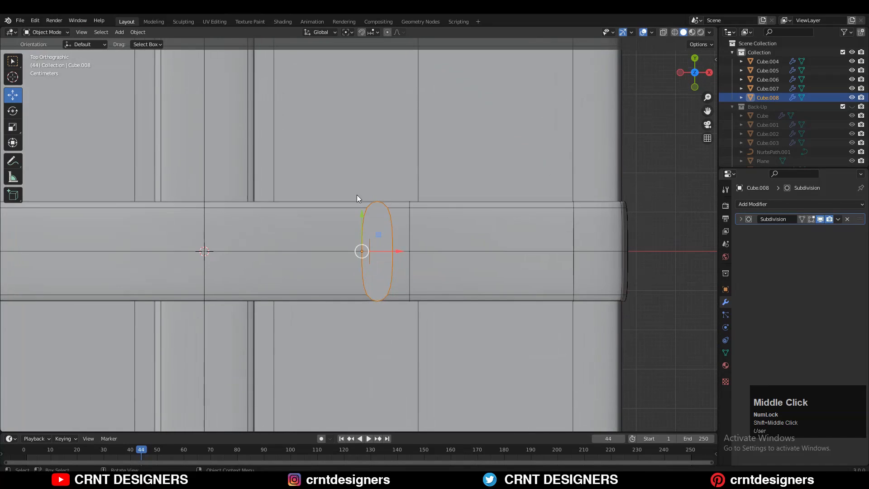
{"action": "key", "text": "Tab"}
{"action": "key", "text": "s"}
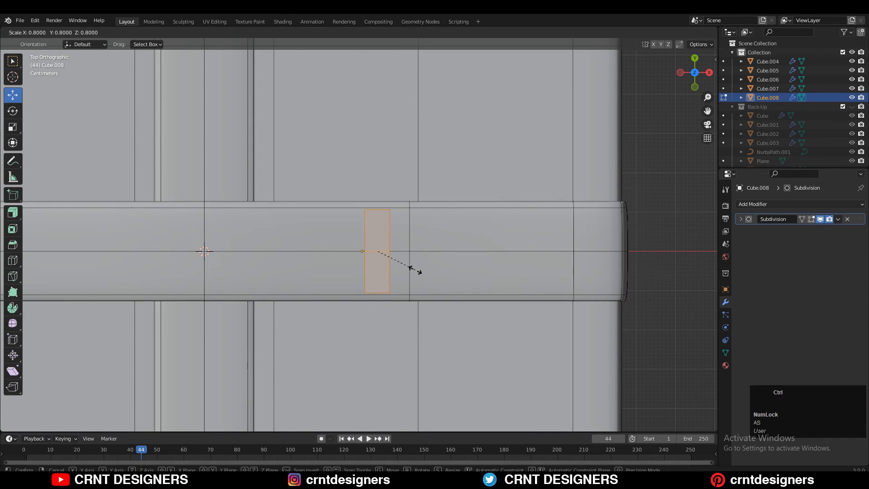
{"action": "right_click", "coordinate": [415, 255]}
Step: Move the strip's outer end edge along X, starting with 0.96 m and finishing with 0.2 m, so the strip reaches well past the box
{"action": "middle_click_drag", "start_coordinate": [412, 255], "coordinate": [378, 256], "text": "ctrl"}
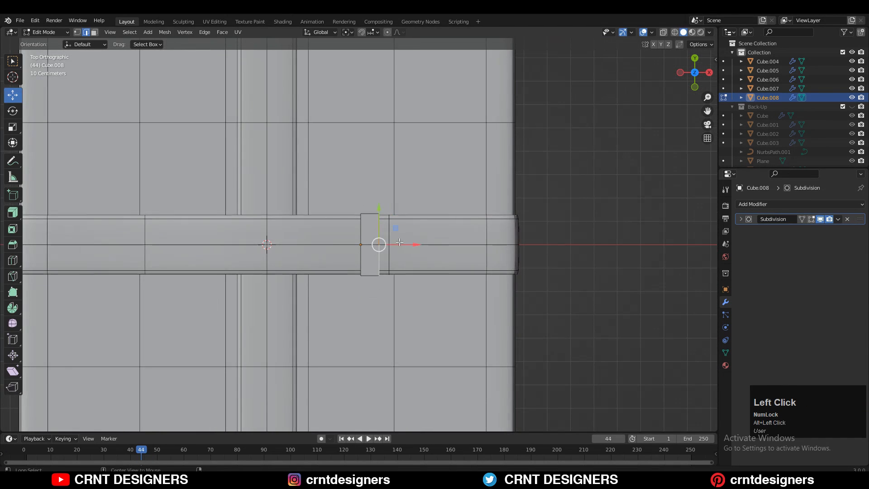
{"action": "mouse_move", "coordinate": [400, 242]}
{"action": "left_mouse_down"}
{"action": "mouse_move", "coordinate": [432, 247]}
{"action": "mouse_move", "coordinate": [411, 251]}
{"action": "left_mouse_up"}
{"action": "scroll", "coordinate": [410, 252], "scroll_direction": "up", "scroll_amount": 2}
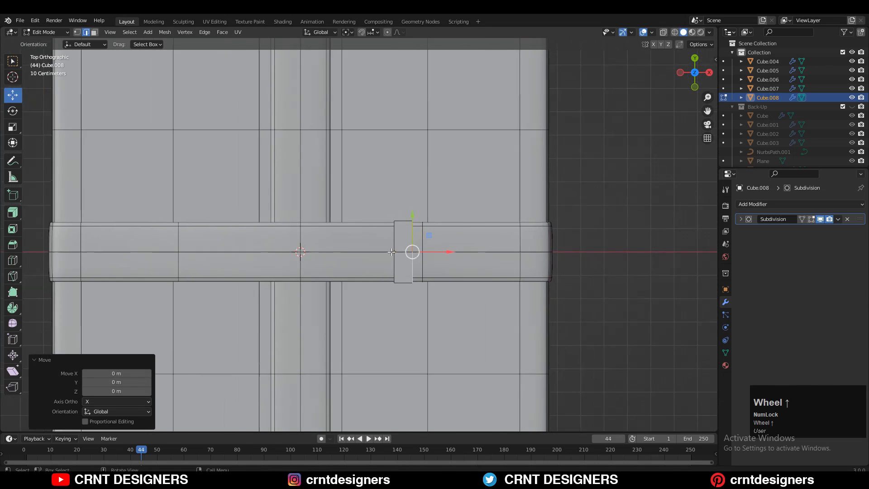
{"action": "middle_click_drag", "start_coordinate": [449, 233], "coordinate": [462, 227], "text": "ctrl"}
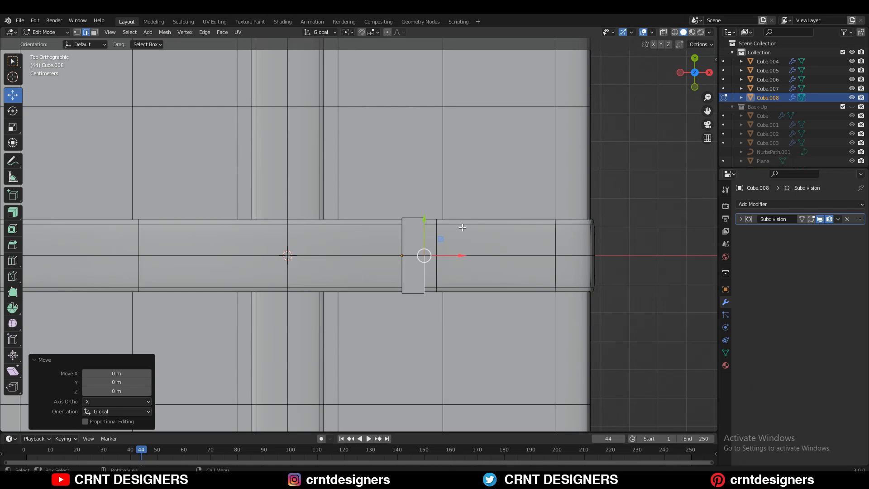
{"action": "left_click_drag", "start_coordinate": [460, 257], "coordinate": [698, 254]}
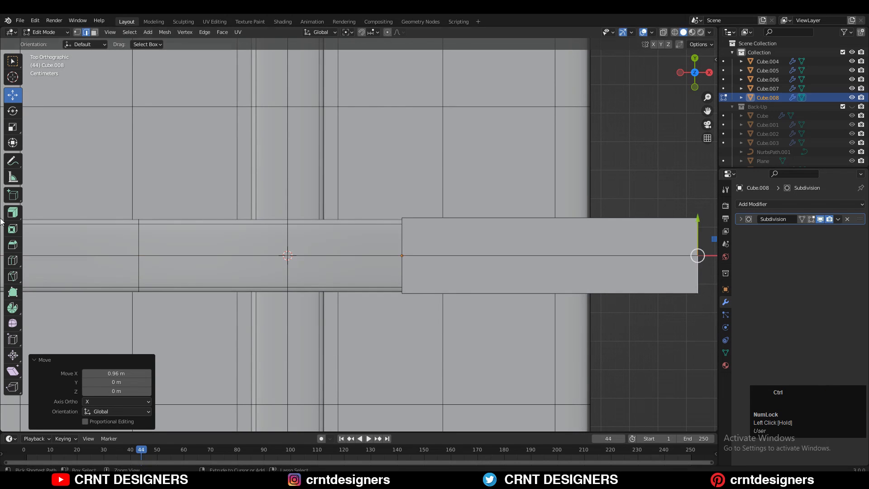
{"action": "middle_click_drag", "start_coordinate": [563, 265], "coordinate": [560, 293], "text": "ctrl"}
{"action": "left_click_drag", "start_coordinate": [516, 243], "coordinate": [686, 243], "text": "ctrl"}
{"action": "middle_click_drag", "start_coordinate": [679, 244], "coordinate": [658, 244], "text": "shift"}
{"action": "left_click_drag", "start_coordinate": [661, 242], "coordinate": [687, 242]}
Step: Add 21 evenly spaced loop cuts across the strip, without sliding them
{"action": "key", "text": "ctrl+r"}
{"action": "scroll", "coordinate": [495, 214], "scroll_direction": "up", "scroll_amount": 1, "text": "ctrl"}
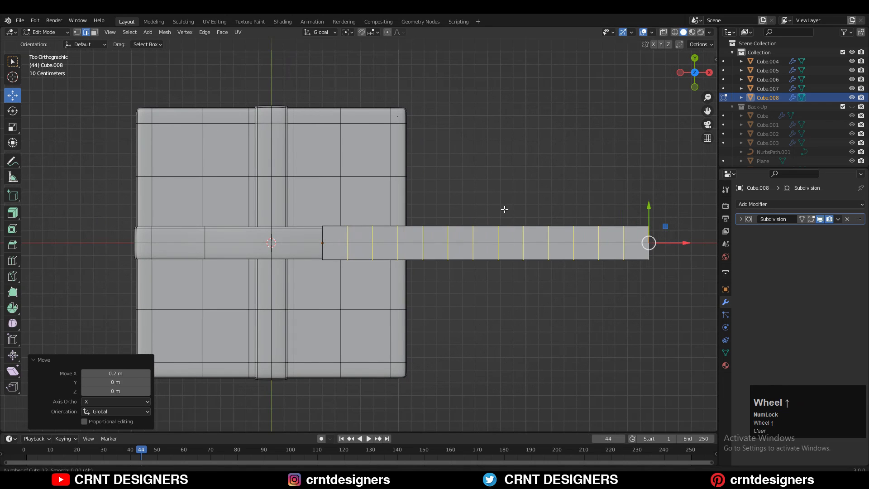
{"action": "left_click", "coordinate": [511, 211]}
{"action": "right_click", "coordinate": [493, 227]}
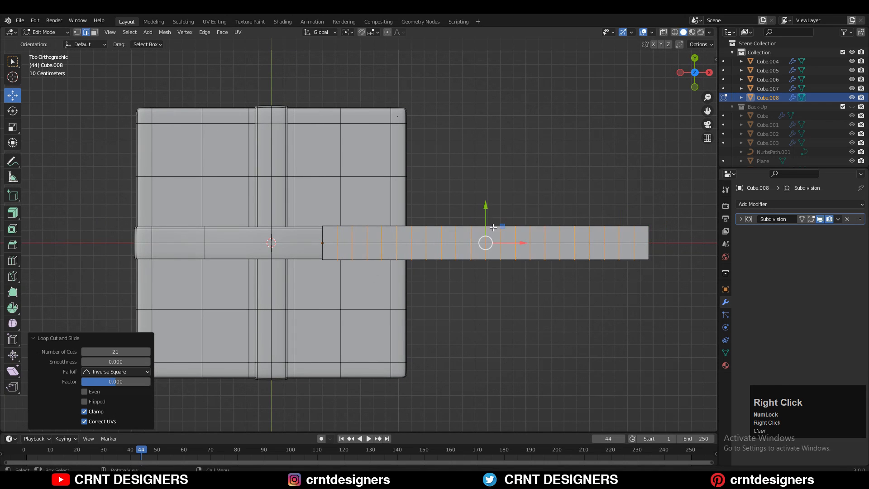
Step: Scale the strip object along X to lengthen it further beyond the box
{"action": "key", "text": "Tab"}
{"action": "middle_click_drag", "start_coordinate": [561, 255], "coordinate": [528, 269], "text": "shift"}
{"action": "key", "text": "s"}
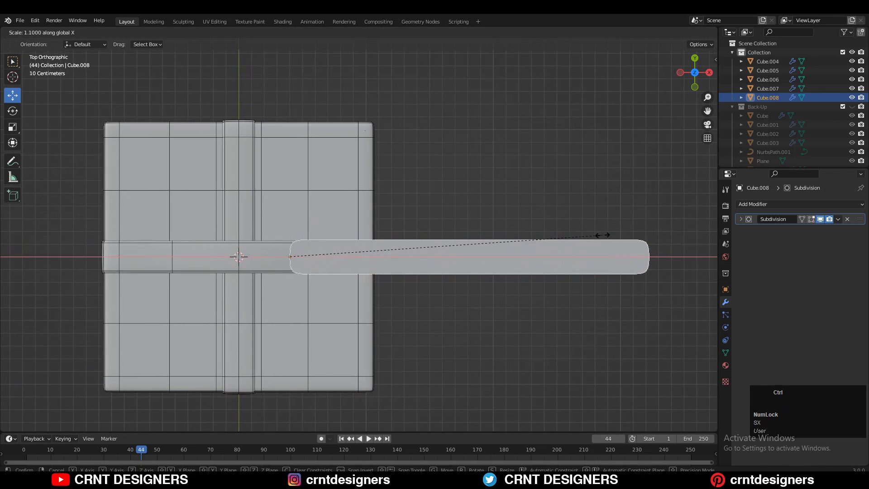
{"action": "left_click", "coordinate": [640, 254]}
{"action": "key", "text": "Tab"}
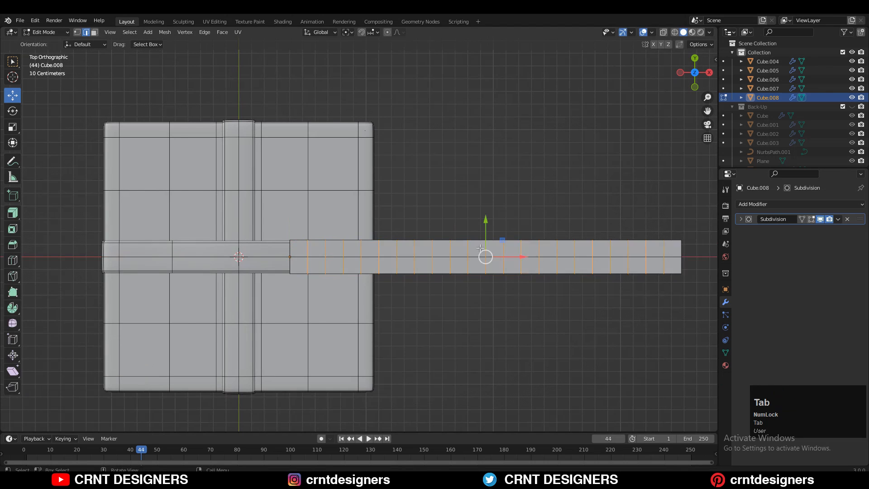
Step: Add one centred loop cut across the second segment from the strip's inner end
{"action": "scroll", "coordinate": [485, 254], "scroll_direction": "up", "scroll_amount": 3}
{"action": "middle_click_drag", "start_coordinate": [394, 229], "coordinate": [380, 230], "text": "shift"}
{"action": "scroll", "coordinate": [380, 230], "scroll_direction": "down", "scroll_amount": 2}
{"action": "key", "text": "Tab"}
{"action": "key", "text": "Tab"}
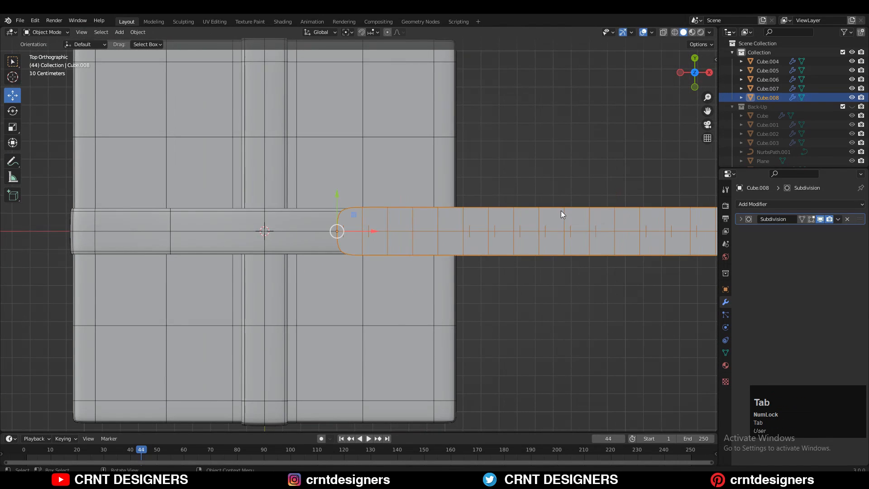
{"action": "scroll", "coordinate": [349, 201], "scroll_direction": "up", "scroll_amount": 2}
{"action": "key", "text": "1"}
{"action": "left_click", "coordinate": [328, 196]}
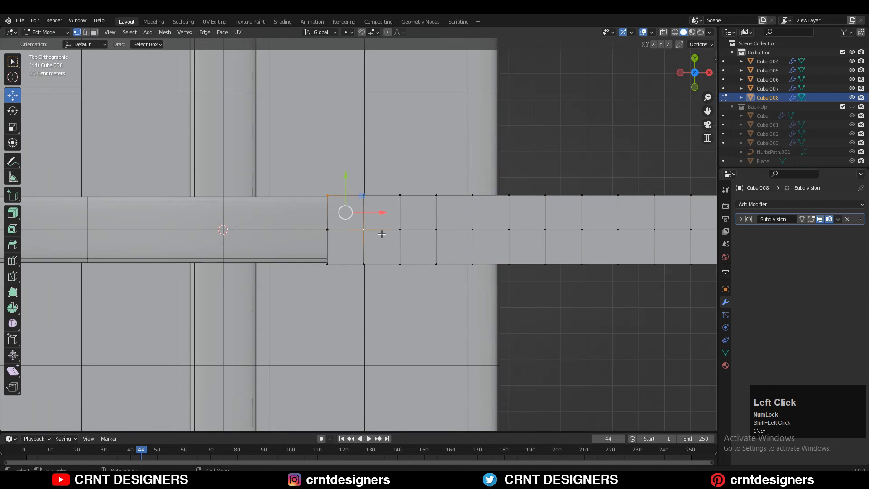
{"action": "key", "text": "ctrl+r"}
{"action": "left_click", "coordinate": [382, 202]}
{"action": "right_click", "coordinate": [382, 202]}
Step: Connect the new loop's centre vertex to both inner corner vertices of the strip to form a V
{"action": "left_click", "coordinate": [382, 228]}
{"action": "left_click", "coordinate": [326, 195], "text": "shift"}
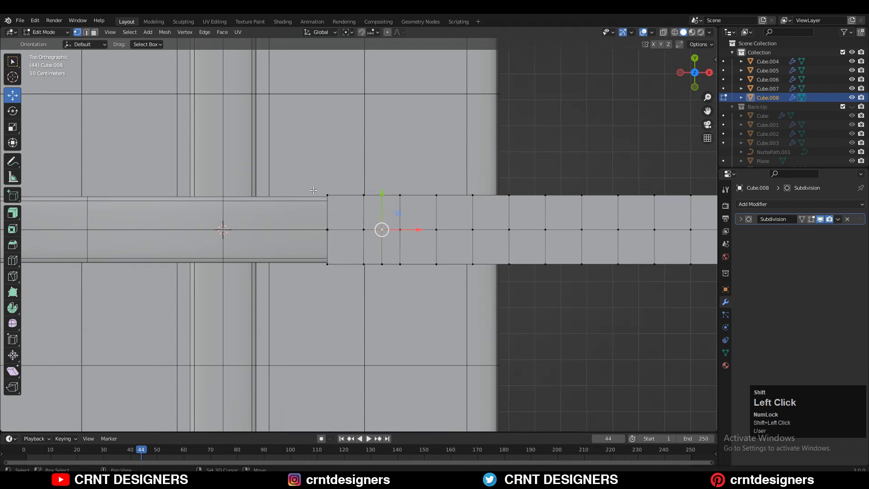
{"action": "right_click", "coordinate": [398, 164]}
{"action": "mouse_move", "coordinate": [398, 165]}
{"action": "left_click", "coordinate": [381, 245]}
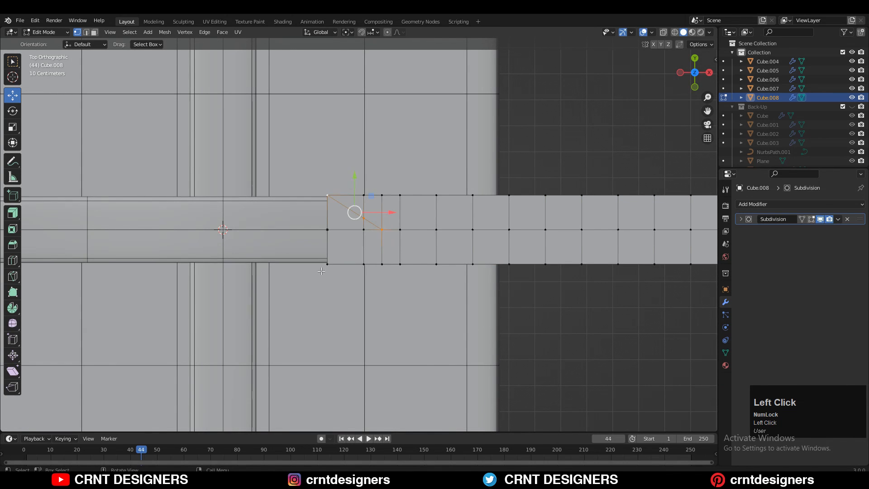
{"action": "right_click", "coordinate": [397, 133]}
{"action": "left_click", "coordinate": [398, 133]}
Step: Delete the faces inside the V so the strip's inner end becomes a swallowtail notch
{"action": "key", "text": "2"}
{"action": "key", "text": "3"}
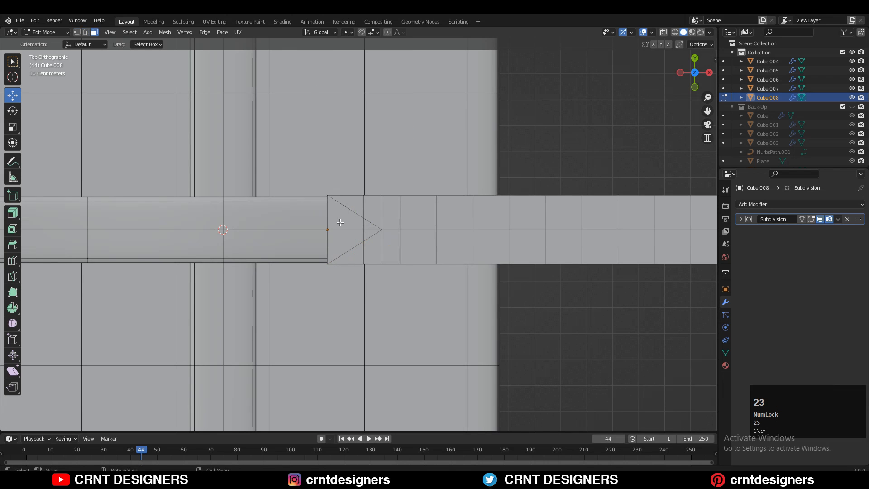
{"action": "key", "text": "x"}
{"action": "left_click", "coordinate": [402, 201]}
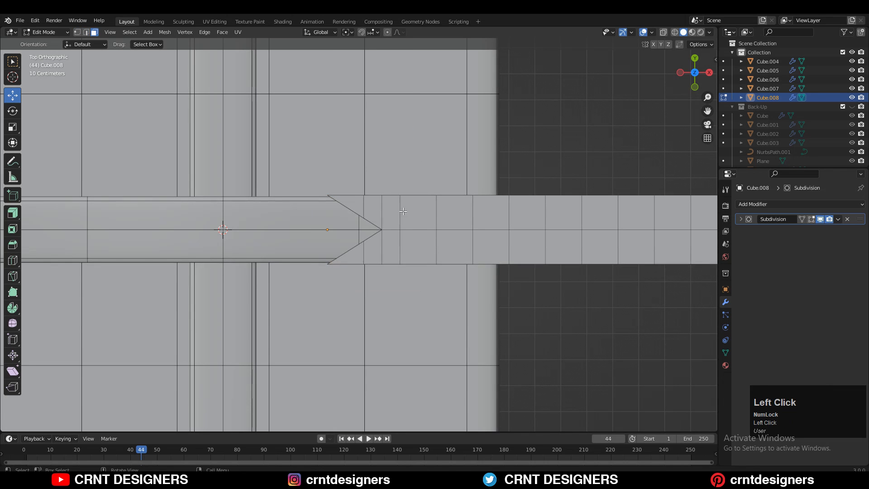
Step: Knife-cut the strip lengthwise parallel to X on both sides of its centre line, starting at the notch edges near the tip
{"action": "middle_click_drag", "start_coordinate": [370, 207], "coordinate": [296, 218], "text": "shift"}
{"action": "middle_click_drag", "start_coordinate": [401, 203], "coordinate": [186, 222], "text": "ctrl"}
{"action": "middle_click_drag", "start_coordinate": [185, 222], "coordinate": [54, 218], "text": "shift"}
{"action": "scroll", "coordinate": [44, 217], "scroll_direction": "up", "scroll_amount": 3}
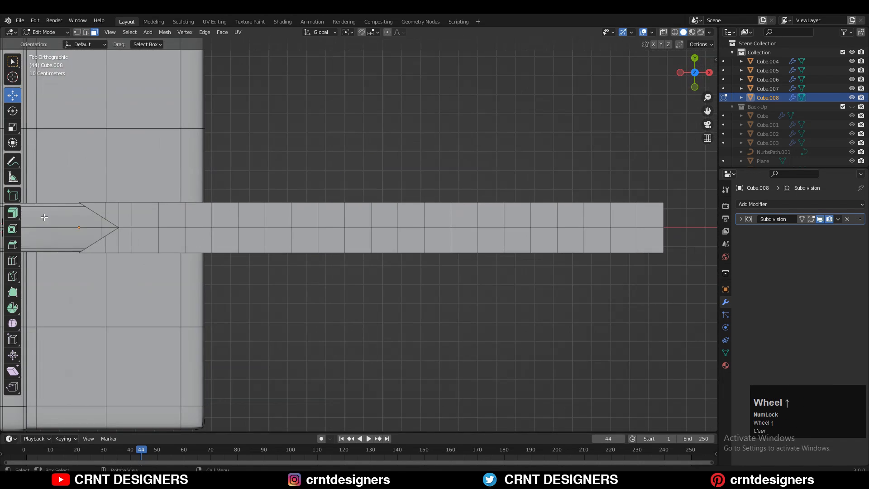
{"action": "left_click", "coordinate": [13, 277]}
{"action": "key", "text": "1"}
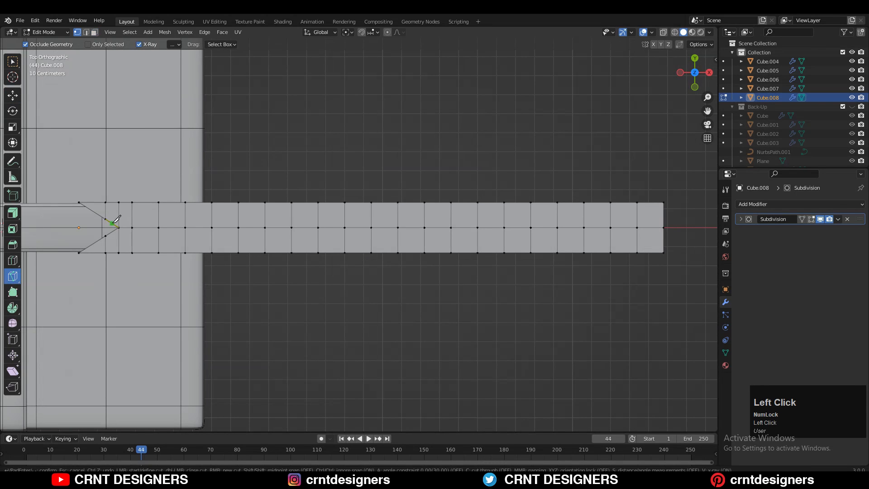
{"action": "key", "text": "x"}
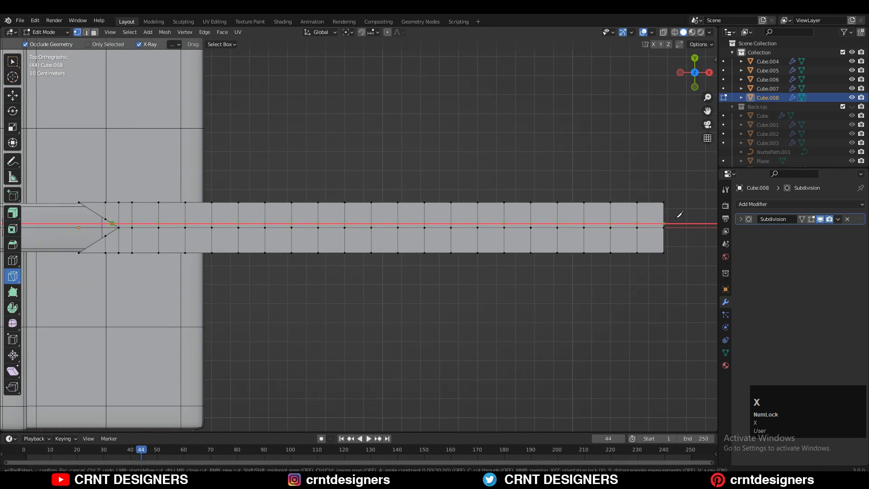
{"action": "left_click", "coordinate": [679, 215]}
{"action": "key", "text": "space"}
{"action": "scroll", "coordinate": [111, 225], "scroll_direction": "up", "scroll_amount": 4}
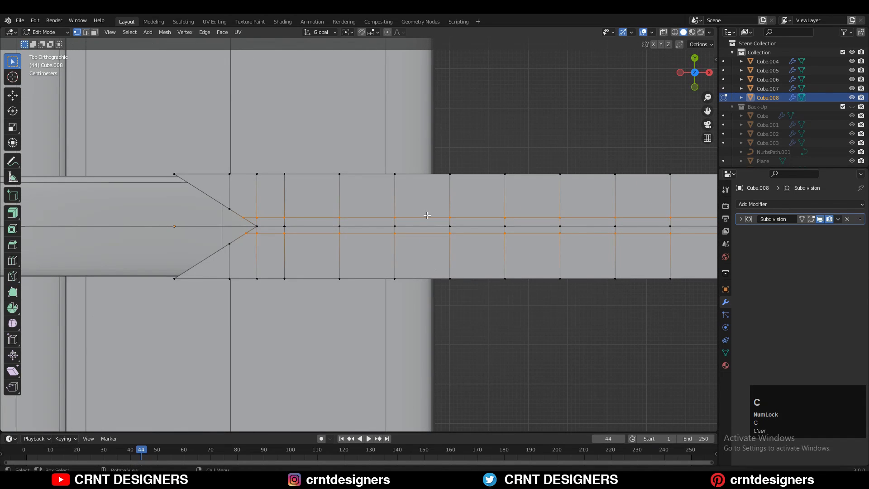
Step: Edge-slide the lengthwise cut on the -Y side slightly away from the strip's centre line
{"action": "key", "text": "2"}
{"action": "left_click", "coordinate": [352, 232], "text": "alt"}
{"action": "key", "text": "g"}
{"action": "key", "text": "g"}
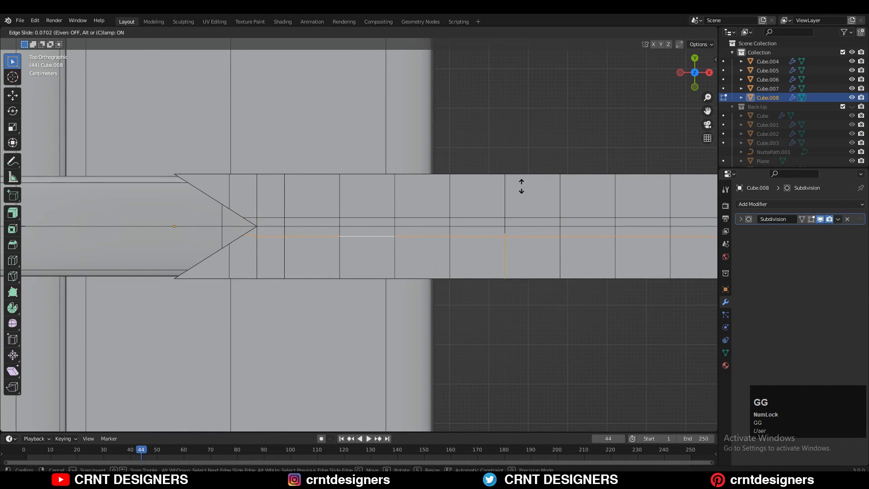
{"action": "left_click", "coordinate": [528, 178]}
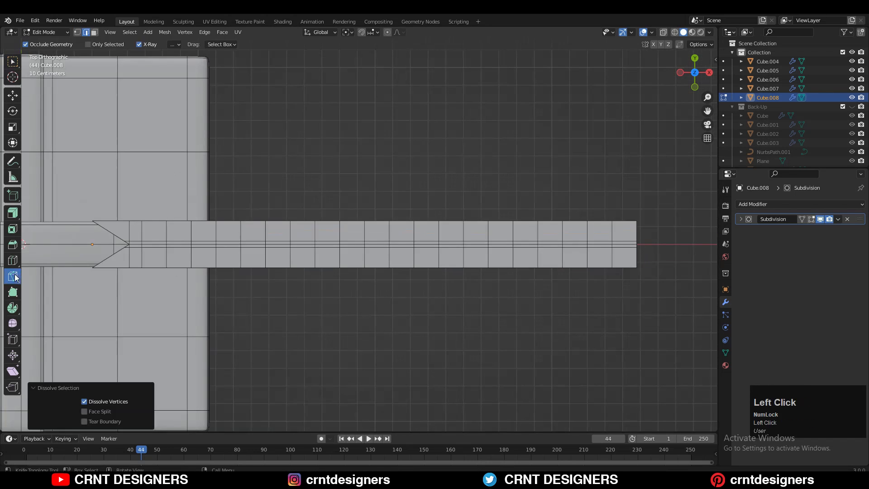
Step: Knife-cut further lengthwise lines along the strip from the notch's diagonal edges and return to Object Mode
{"action": "key", "text": "1"}
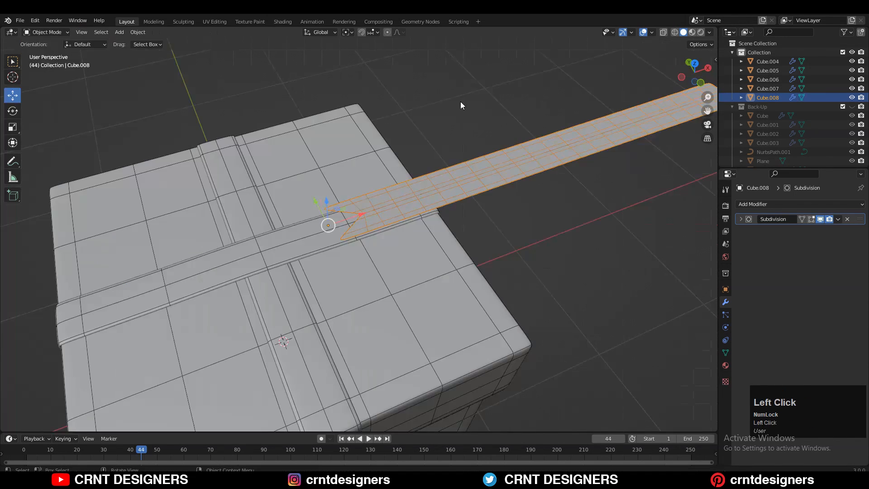
{"action": "key", "text": "Tab"}
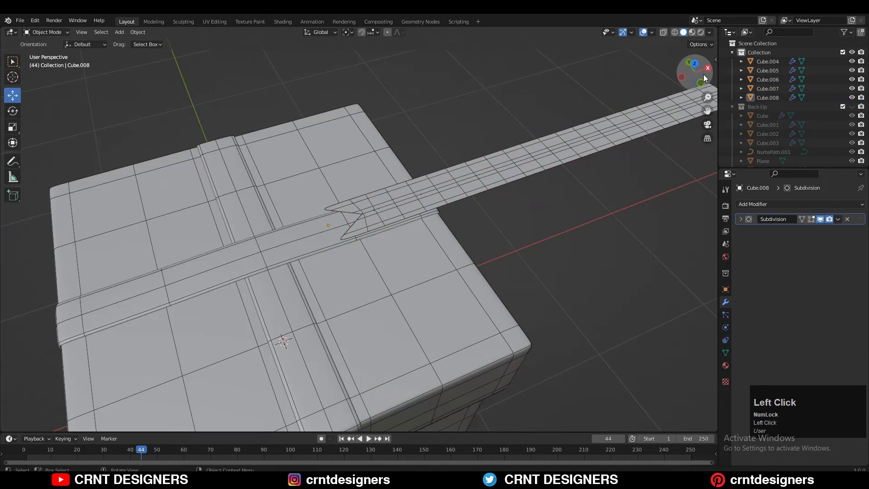
Step: Add a Path curve in front view and raise it 1.1 m along Z, above the lid
{"action": "left_click", "coordinate": [703, 80]}
{"action": "scroll", "coordinate": [348, 167], "scroll_direction": "up", "scroll_amount": 3, "text": "shift"}
{"action": "key", "text": "shift+a"}
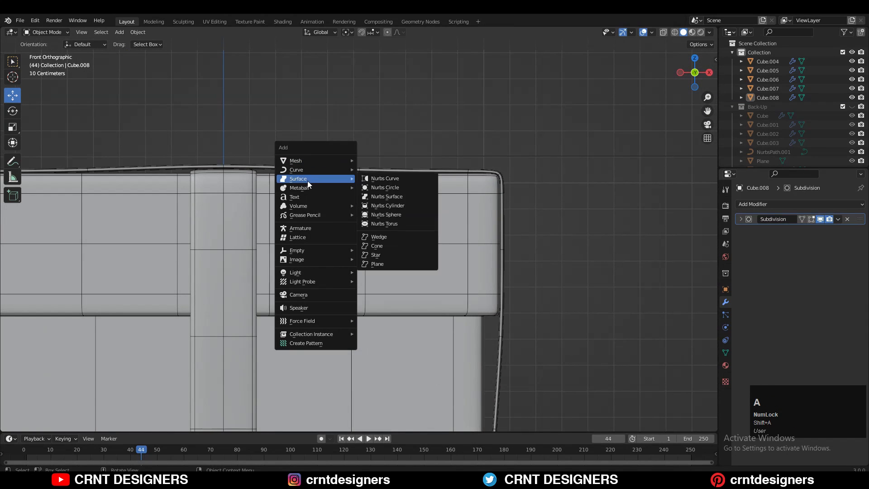
{"action": "mouse_move", "coordinate": [317, 170]}
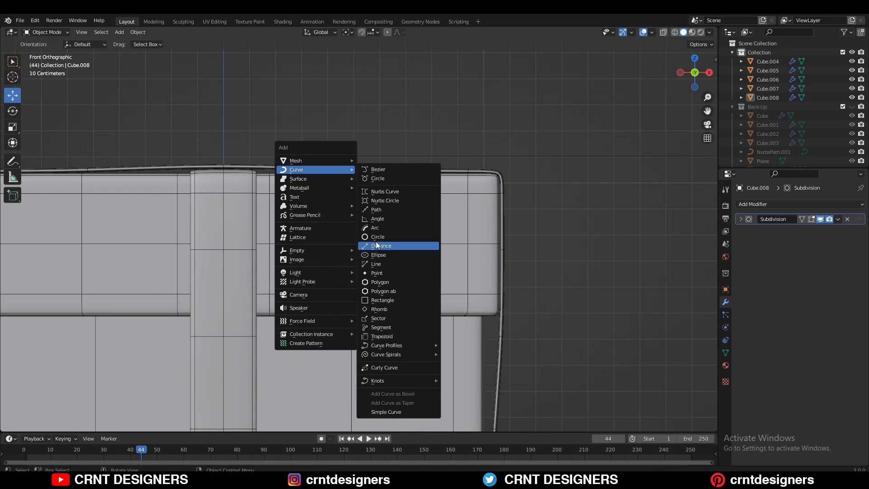
{"action": "left_click", "coordinate": [384, 211]}
{"action": "middle_click_drag", "start_coordinate": [384, 213], "coordinate": [330, 337], "text": "ctrl"}
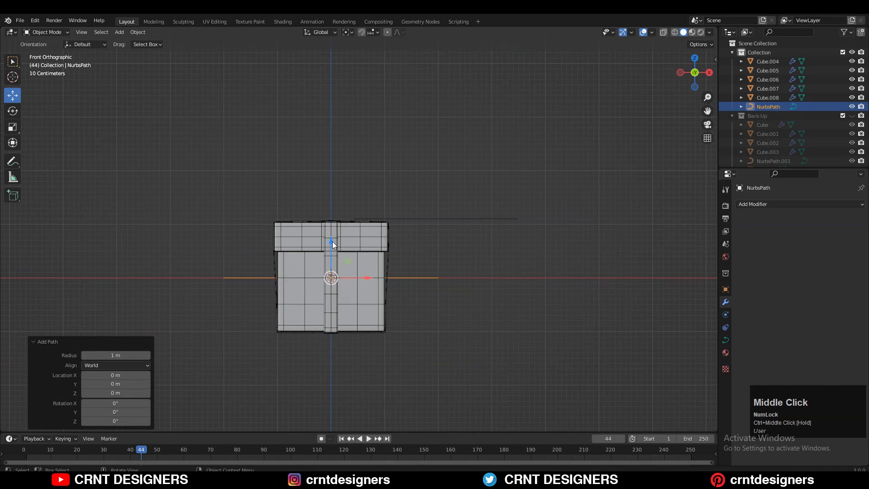
{"action": "left_click_drag", "start_coordinate": [331, 242], "coordinate": [352, 177], "text": "ctrl"}
Step: Scale the path to 0.2 and lower it slightly so it sits just above the lid's ribbon
{"action": "scroll", "coordinate": [361, 194], "scroll_direction": "up", "scroll_amount": 5}
{"action": "key", "text": "s"}
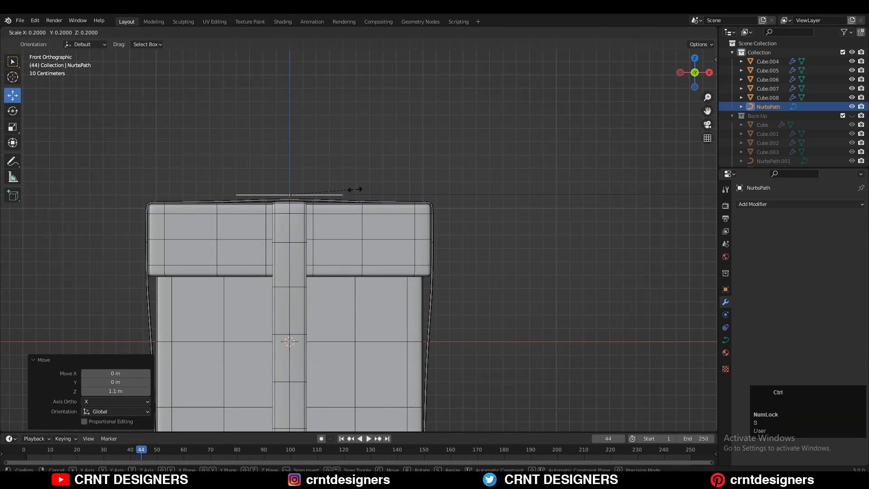
{"action": "left_click", "coordinate": [354, 189]}
{"action": "scroll", "coordinate": [337, 188], "scroll_direction": "up", "scroll_amount": 3}
{"action": "left_click_drag", "start_coordinate": [267, 193], "coordinate": [271, 198]}
Step: Enter Edit Mode on the path and extrude its two +X end control points about 0.1 m upward in front view
{"action": "key", "text": "Tab"}
{"action": "middle_click_drag", "start_coordinate": [286, 212], "coordinate": [292, 267]}
{"action": "middle_click_drag", "start_coordinate": [292, 266], "coordinate": [309, 211], "text": "shift"}
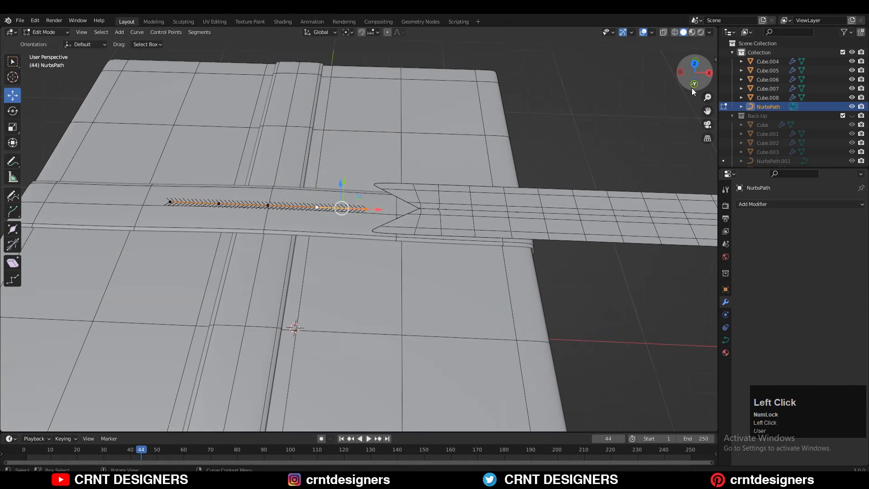
{"action": "left_click", "coordinate": [693, 88]}
{"action": "middle_click", "coordinate": [335, 194]}
{"action": "key", "text": "e"}
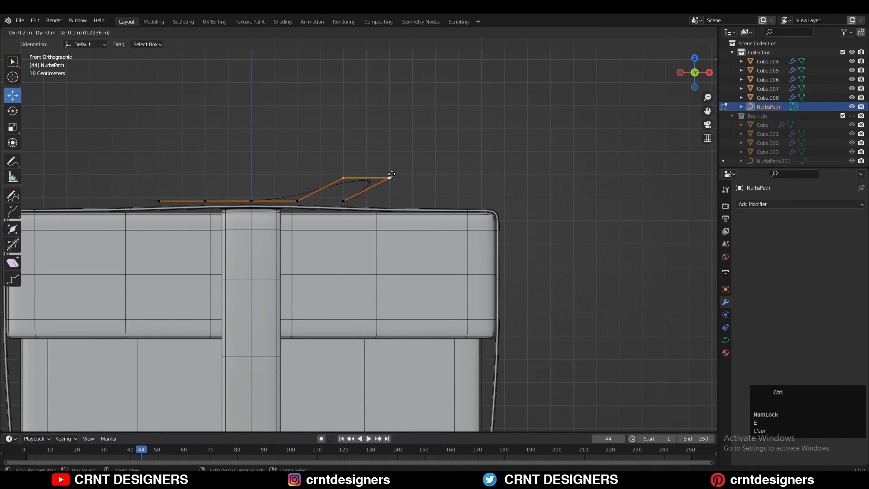
{"action": "left_click", "coordinate": [369, 174], "text": "ctrl"}
Step: Move the path's outer control points up and outward to shape its +X end into a bow loop above the lid
{"action": "left_click", "coordinate": [345, 202]}
{"action": "left_click_drag", "start_coordinate": [344, 202], "coordinate": [482, 135]}
{"action": "left_click", "coordinate": [369, 179]}
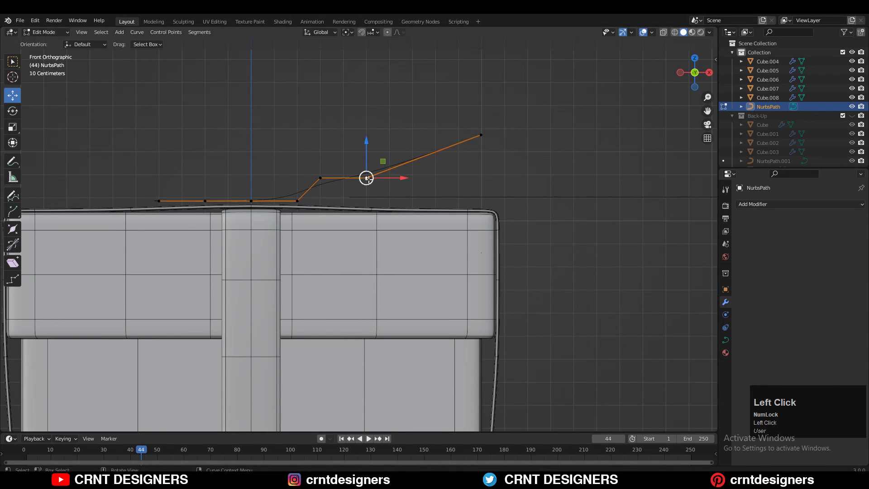
{"action": "left_click_drag", "start_coordinate": [367, 178], "coordinate": [410, 184]}
{"action": "left_click_drag", "start_coordinate": [318, 179], "coordinate": [417, 170]}
{"action": "left_click", "coordinate": [410, 184]}
{"action": "left_click", "coordinate": [481, 135]}
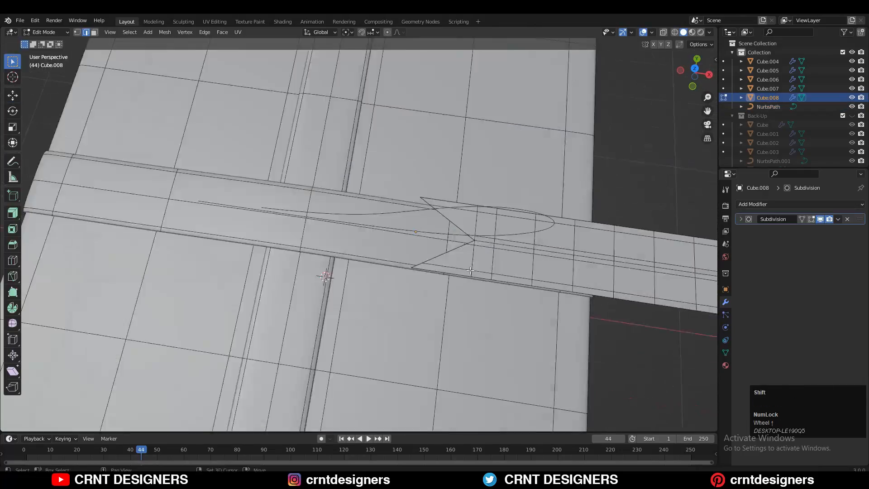
Step: Return to Object Mode and add a Curve modifier to the swallowtail strip with NurbsPath as its curve object
{"action": "key", "text": "Tab"}
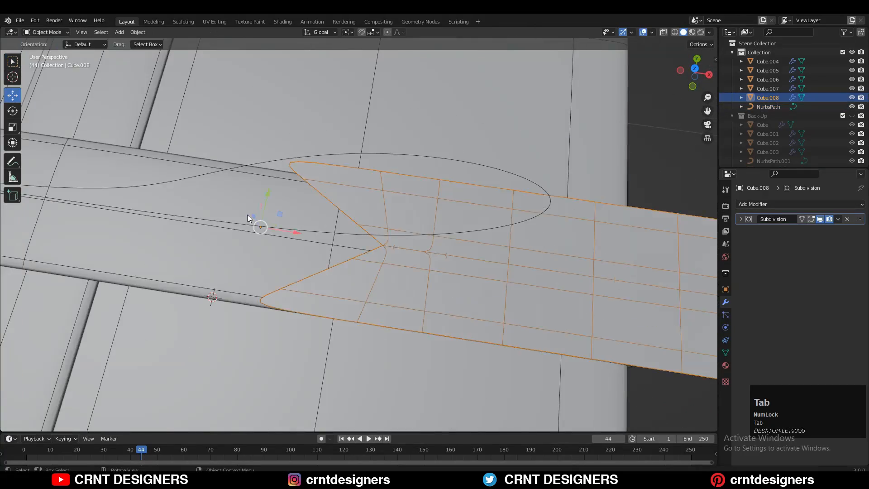
{"action": "middle_click_drag", "start_coordinate": [247, 215], "coordinate": [379, 116]}
{"action": "left_click", "coordinate": [379, 115]}
{"action": "middle_click_drag", "start_coordinate": [244, 183], "coordinate": [437, 175]}
{"action": "key", "text": "Tab"}
{"action": "key", "text": "Tab"}
{"action": "left_click", "coordinate": [436, 175]}
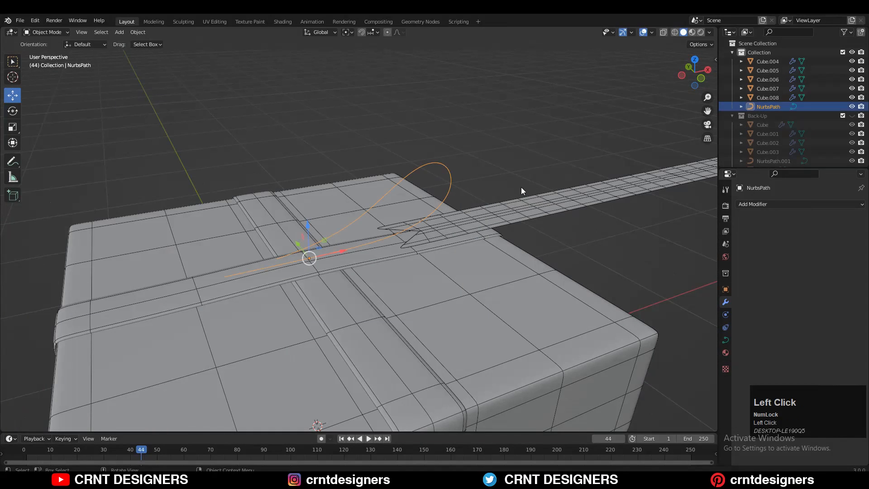
{"action": "left_click", "coordinate": [501, 221]}
{"action": "left_click", "coordinate": [794, 204]}
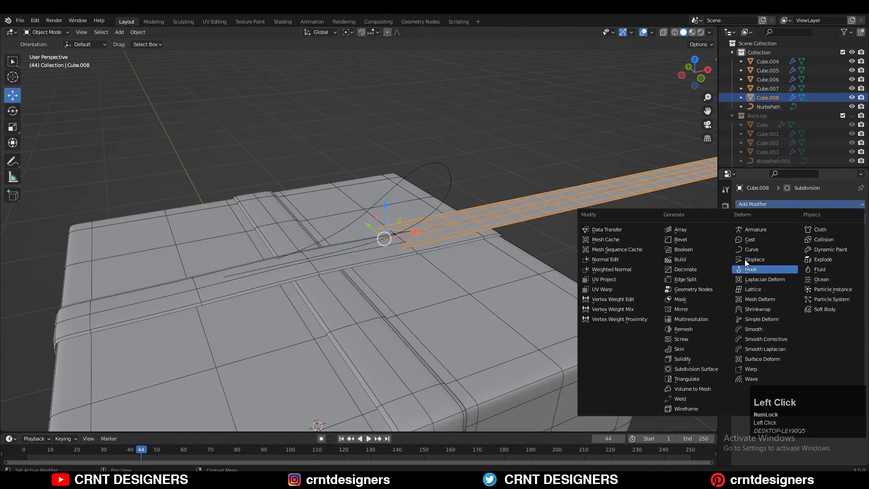
{"action": "left_click", "coordinate": [757, 251]}
{"action": "left_click", "coordinate": [797, 246]}
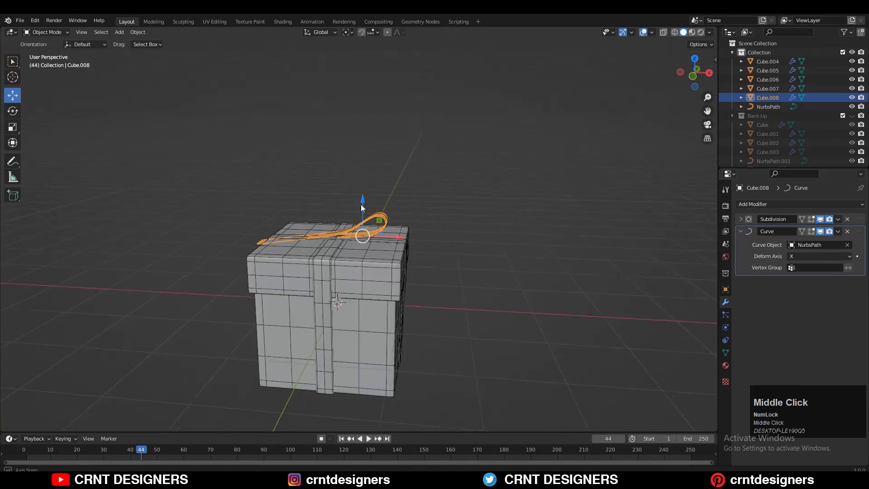
Step: Slide the strip in -X so it travels along the path and its notched end lies beyond the ribbon crossing
{"action": "scroll", "coordinate": [473, 220], "scroll_direction": "up", "scroll_amount": 3}
{"action": "middle_click_drag", "start_coordinate": [360, 205], "coordinate": [496, 163]}
{"action": "scroll", "coordinate": [498, 230], "scroll_direction": "up", "scroll_amount": 4}
{"action": "left_click", "coordinate": [491, 138]}
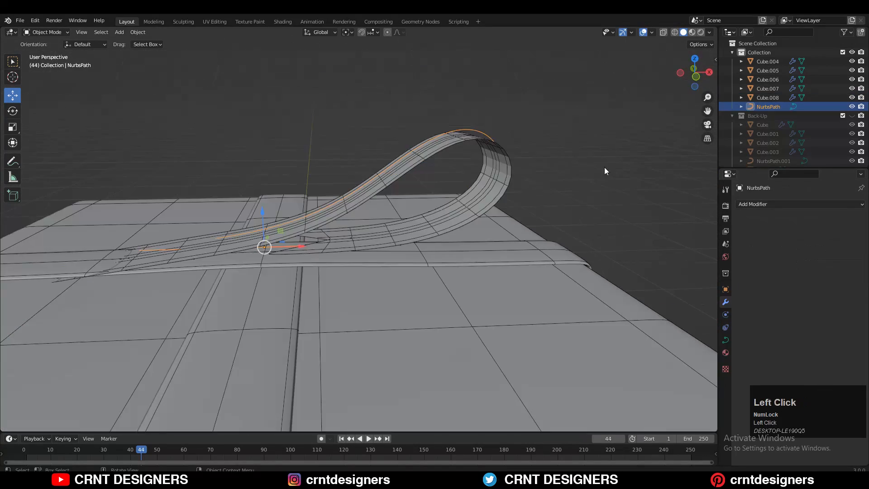
{"action": "left_click", "coordinate": [498, 147]}
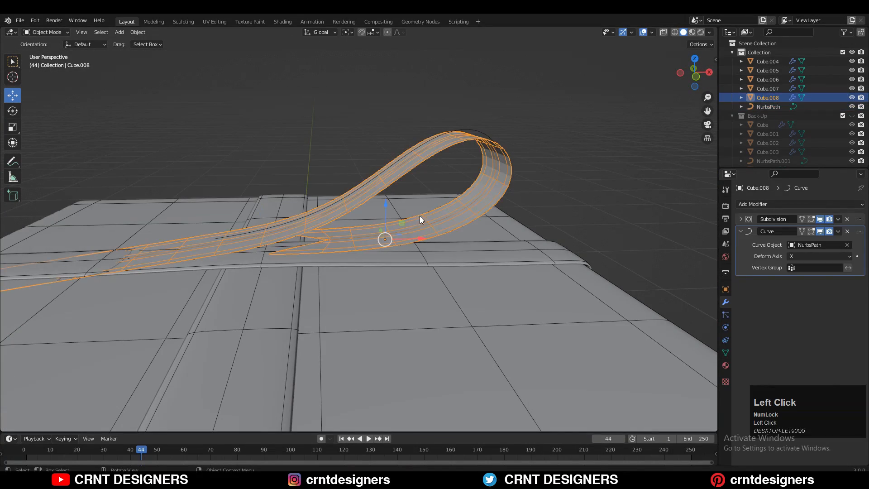
{"action": "left_click_drag", "start_coordinate": [419, 216], "coordinate": [60, 210]}
{"action": "left_click", "coordinate": [104, 201]}
Step: In top view, move the strip further along -X until the notch tips overhang the lid's edge
{"action": "middle_click_drag", "start_coordinate": [437, 190], "coordinate": [437, 209]}
{"action": "left_click", "coordinate": [436, 209]}
{"action": "left_click", "coordinate": [436, 209]}
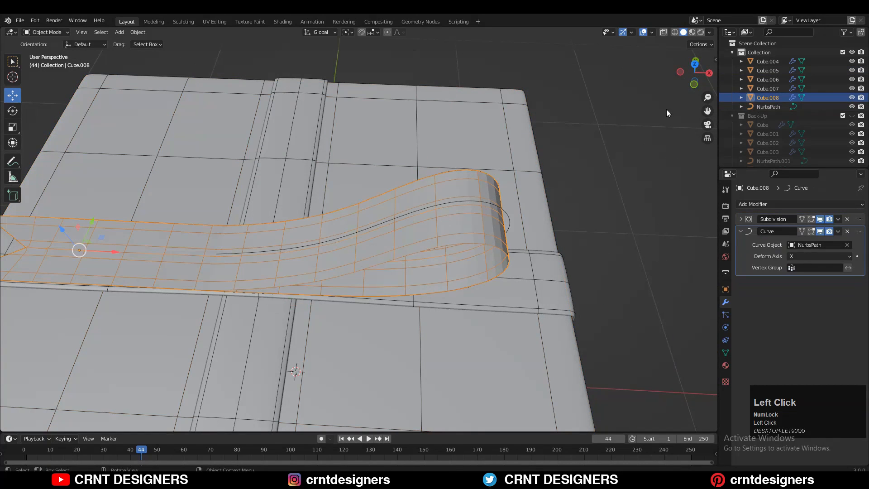
{"action": "left_click", "coordinate": [694, 63]}
{"action": "middle_click_drag", "start_coordinate": [342, 303], "coordinate": [379, 251], "text": "shift"}
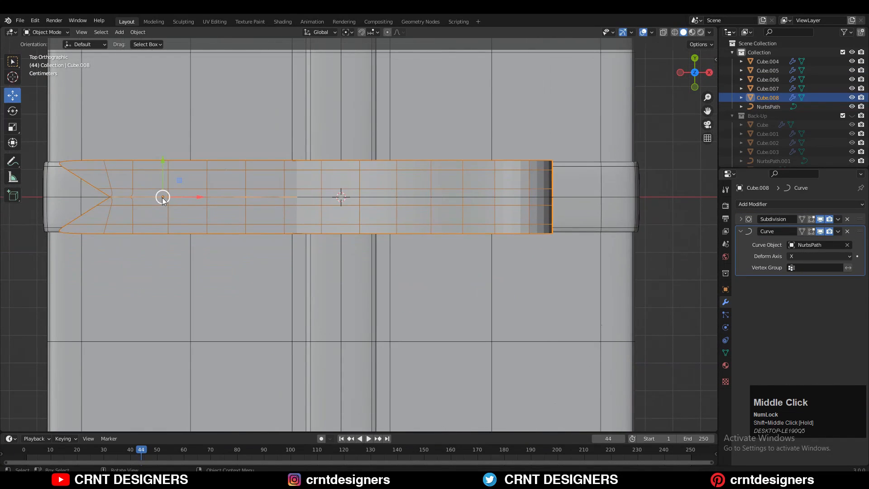
{"action": "left_click_drag", "start_coordinate": [180, 197], "coordinate": [55, 165]}
Step: Scale the vertices at the strip's plain end to 0.4 using smooth proportional editing with size 1.00
{"action": "middle_click_drag", "start_coordinate": [539, 299], "coordinate": [512, 288], "text": "shift"}
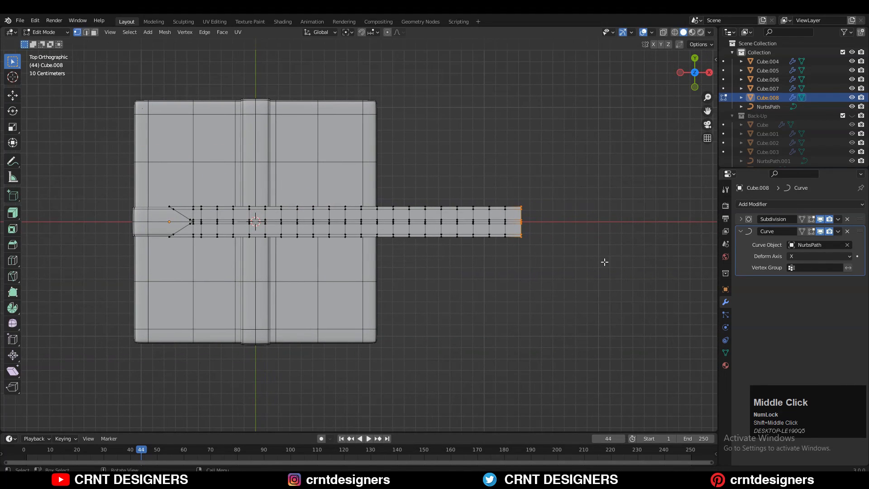
{"action": "key", "text": "s"}
{"action": "right_click", "coordinate": [575, 232]}
{"action": "key", "text": "s"}
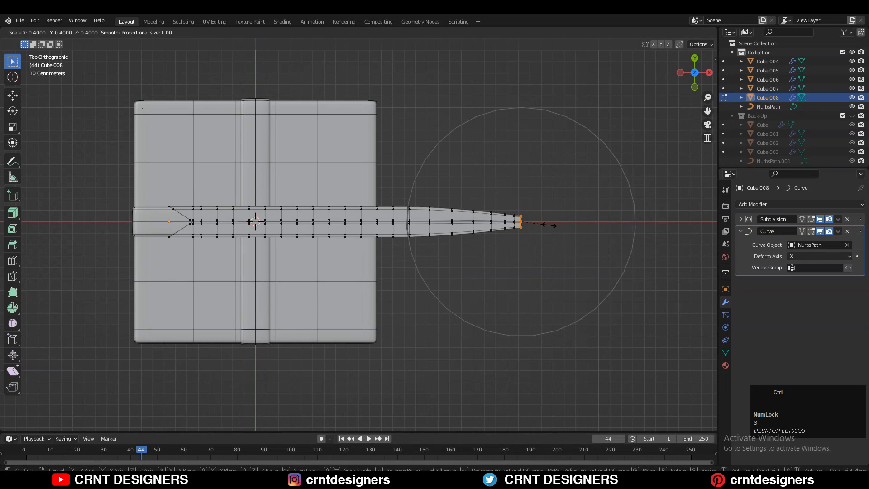
{"action": "left_click", "coordinate": [549, 225]}
Step: Try narrowing the strip's middle by scaling a crosswise edge loop to 0.4 along Y with proportional editing
{"action": "scroll", "coordinate": [231, 220], "scroll_direction": "up", "scroll_amount": 4}
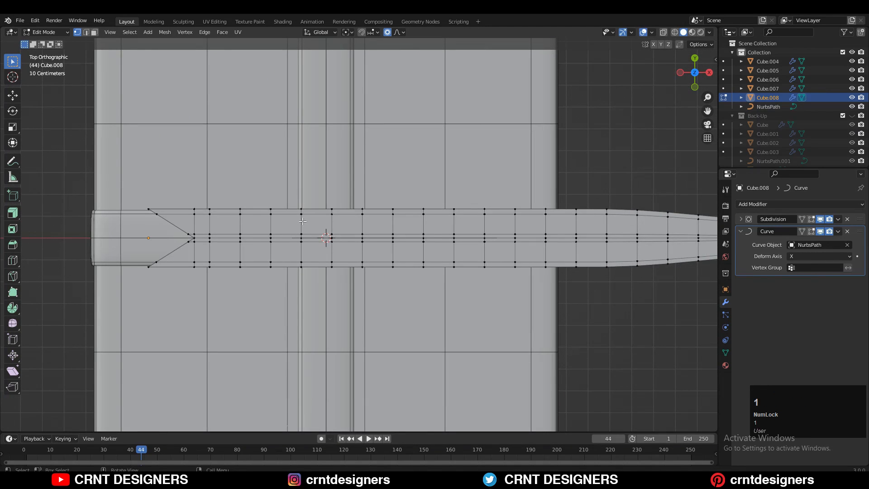
{"action": "left_click", "coordinate": [423, 224], "text": "alt"}
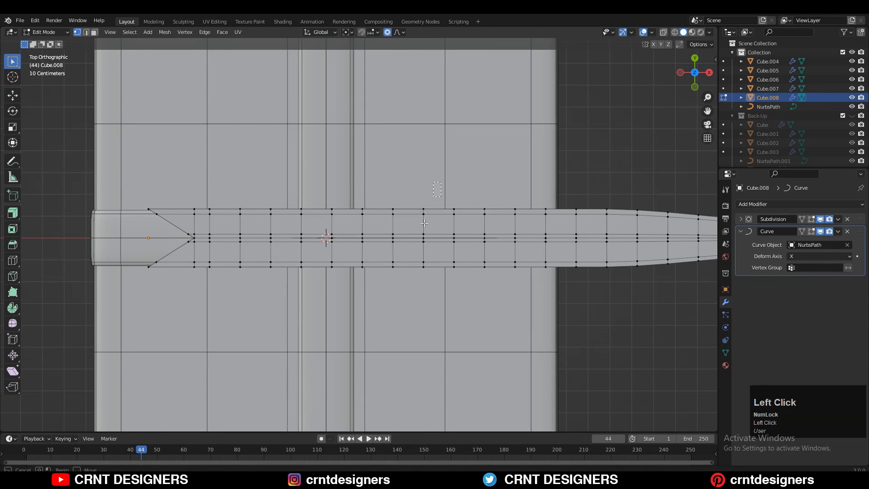
{"action": "middle_click_drag", "start_coordinate": [423, 224], "coordinate": [386, 232], "text": "shift"}
{"action": "key", "text": "s"}
{"action": "key", "text": "y"}
{"action": "key", "text": "ctrl"}
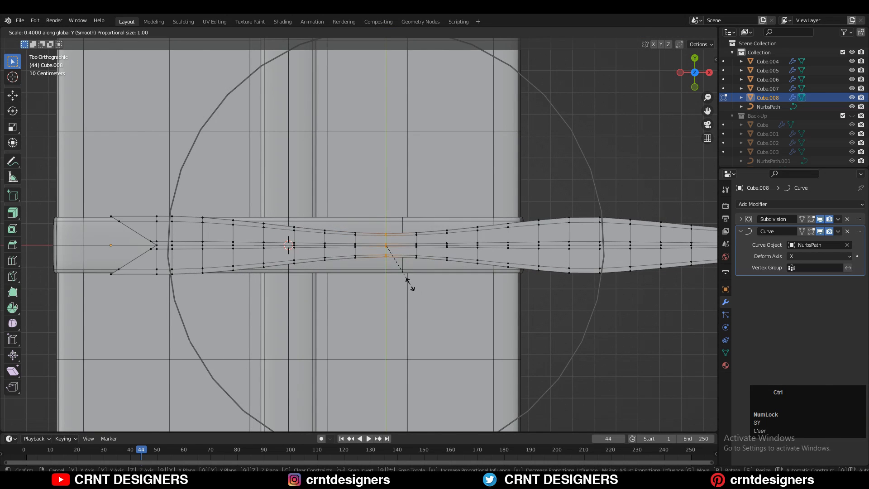
{"action": "left_click", "coordinate": [408, 287]}
{"action": "scroll", "coordinate": [485, 300], "scroll_direction": "down", "scroll_amount": 4}
{"action": "key", "text": "Tab"}
{"action": "middle_click_drag", "start_coordinate": [516, 284], "coordinate": [550, 230]}
{"action": "scroll", "coordinate": [549, 230], "scroll_direction": "up", "scroll_amount": 1}
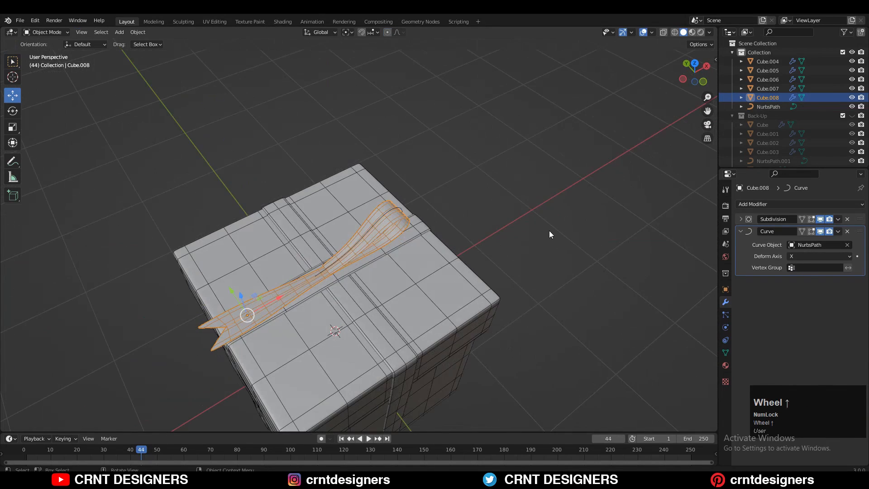
Step: Inspect the narrowed ribbon loop and undo the 0.4 scaling of the middle edge loop
{"action": "left_click", "coordinate": [550, 230]}
{"action": "scroll", "coordinate": [516, 259], "scroll_direction": "up", "scroll_amount": 3}
{"action": "middle_click_drag", "start_coordinate": [389, 265], "coordinate": [437, 225]}
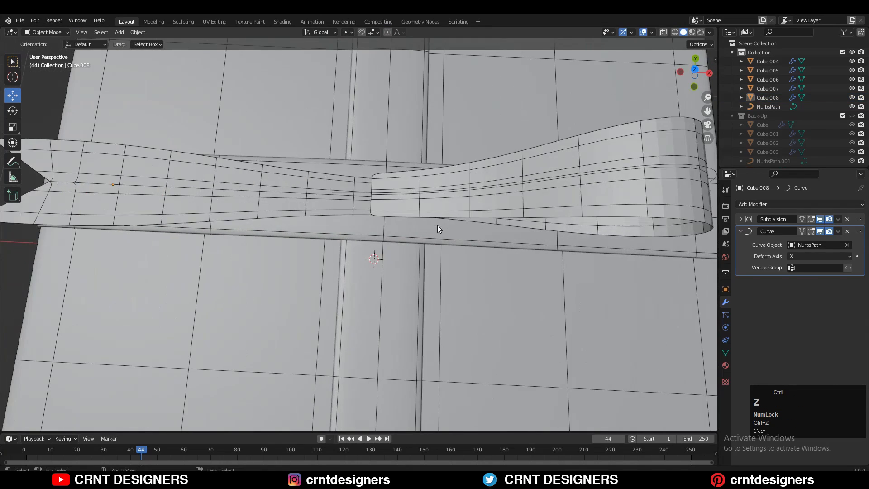
{"action": "key", "text": "ctrl+z"}
{"action": "key", "text": "ctrl+z"}
{"action": "scroll", "coordinate": [650, 113], "scroll_direction": "down", "scroll_amount": 3}
{"action": "key", "text": "ctrl+z"}
Step: Scale the middle crosswise loop to 0.8 along Y with smooth proportional editing, select a loop nearer the notch and check the bent strip
{"action": "left_click", "coordinate": [695, 70]}
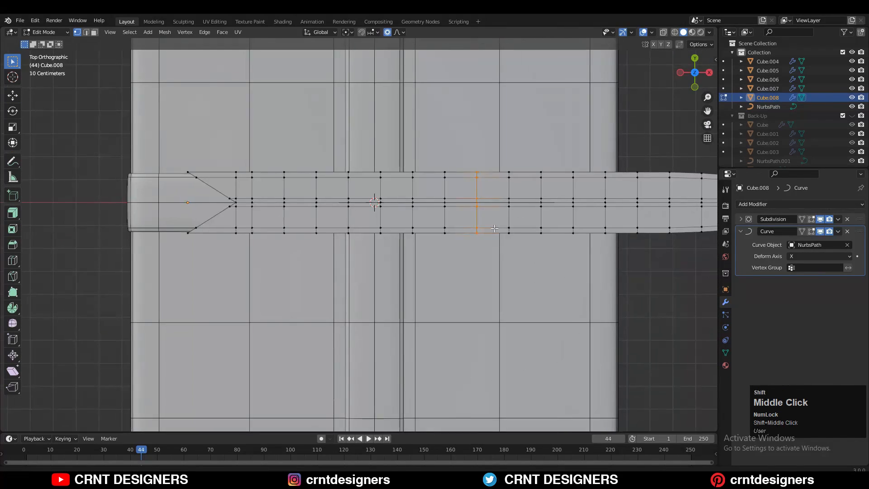
{"action": "middle_click_drag", "start_coordinate": [513, 233], "coordinate": [504, 248], "text": "shift"}
{"action": "key", "text": "s"}
{"action": "key", "text": "y"}
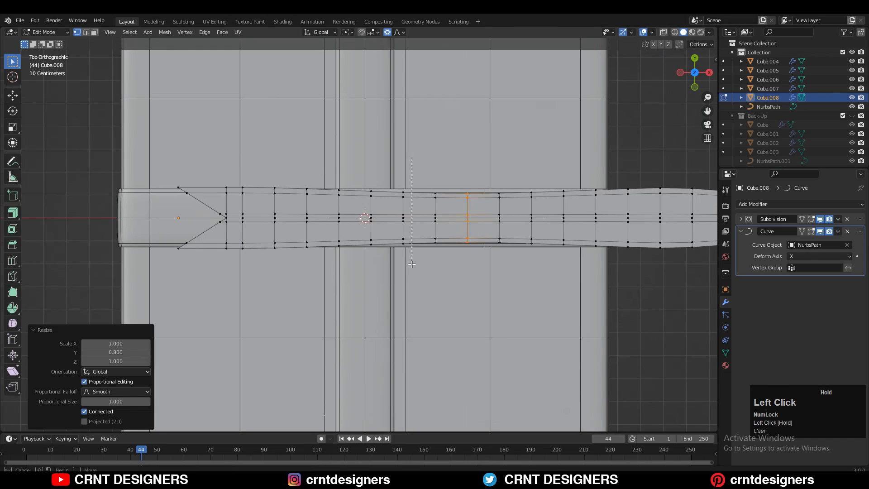
{"action": "left_click_drag", "start_coordinate": [411, 264], "coordinate": [394, 265]}
{"action": "middle_click_drag", "start_coordinate": [458, 183], "coordinate": [387, 236], "text": "shift"}
{"action": "key", "text": "Tab"}
{"action": "key", "text": "Tab"}
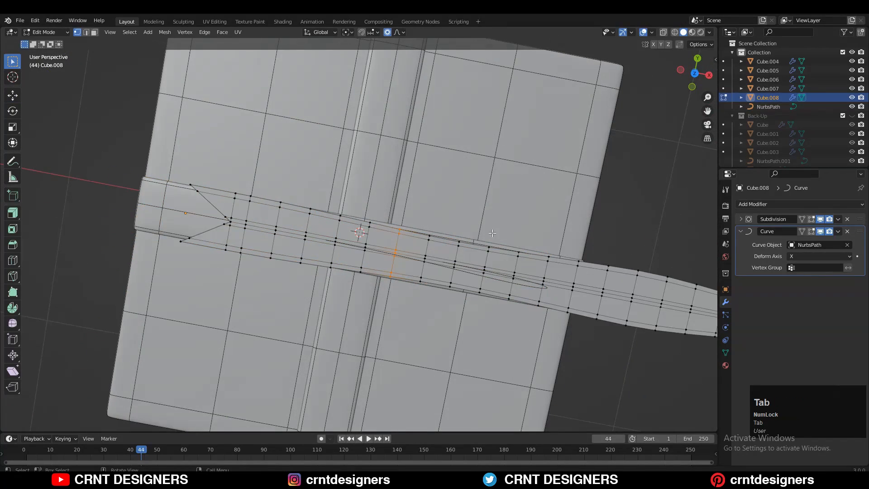
Step: Narrow the strip's waist further by scaling a crosswise loop near its middle along Y with proportional editing
{"action": "left_click", "coordinate": [695, 73]}
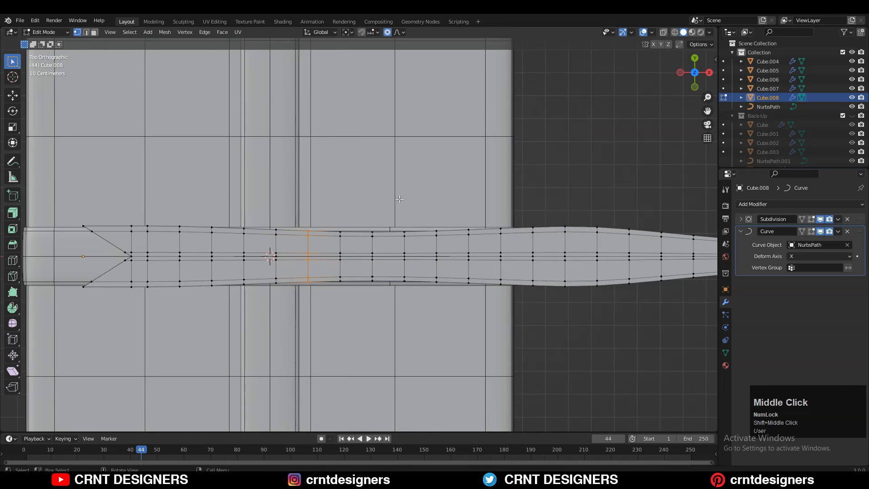
{"action": "left_click_drag", "start_coordinate": [424, 284], "coordinate": [423, 282]}
{"action": "middle_click_drag", "start_coordinate": [504, 290], "coordinate": [472, 285], "text": "shift"}
{"action": "key", "text": "s"}
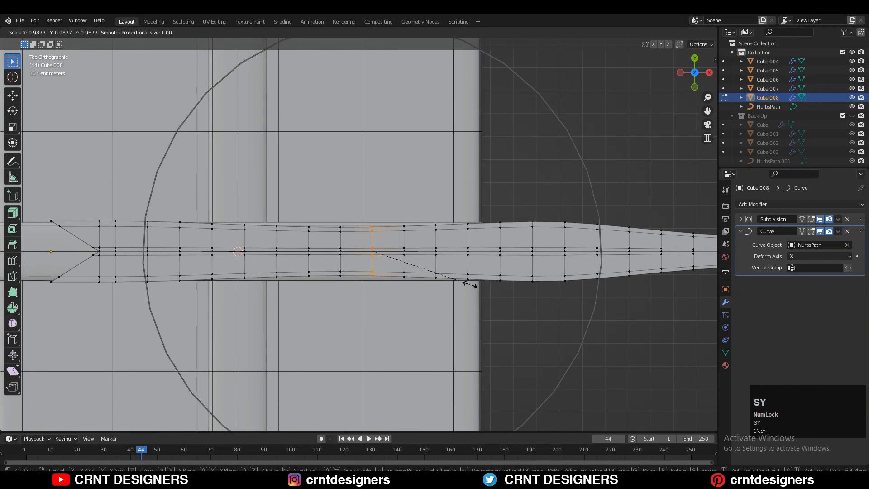
{"action": "left_click", "coordinate": [479, 223]}
{"action": "key", "text": "Tab"}
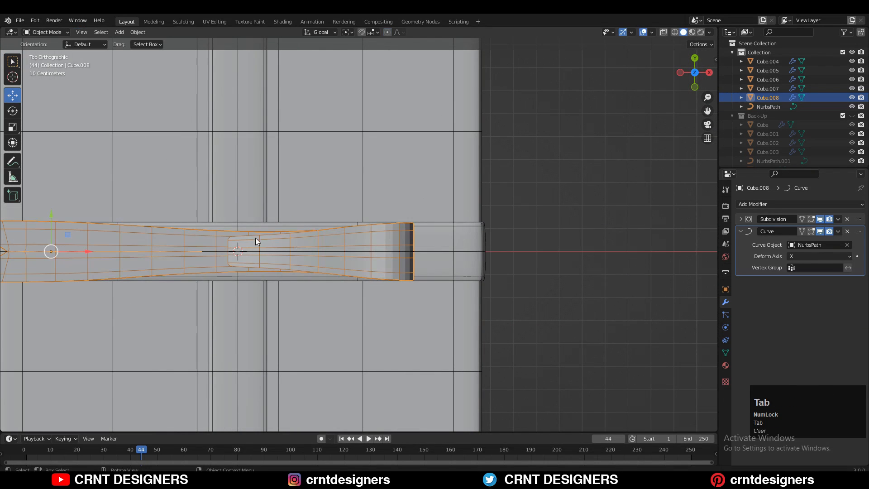
{"action": "middle_click_drag", "start_coordinate": [255, 238], "coordinate": [416, 232], "text": "shift"}
{"action": "key", "text": "Tab"}
{"action": "left_click", "coordinate": [585, 211]}
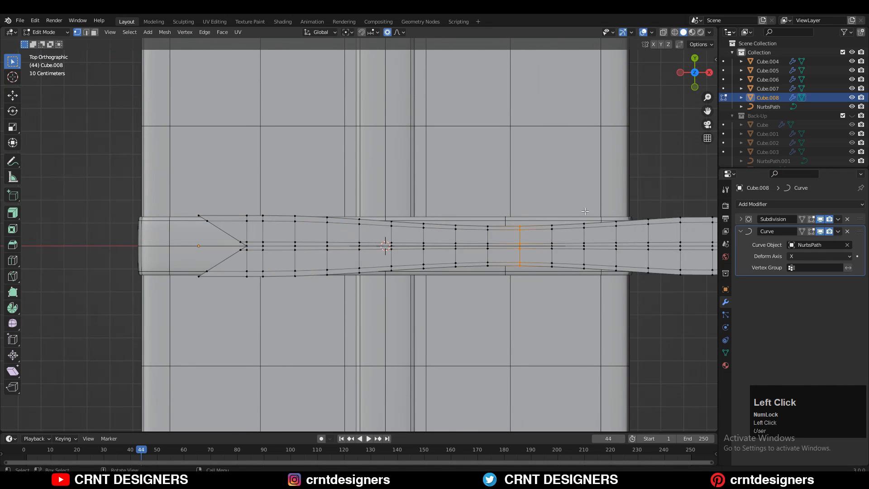
{"action": "middle_click_drag", "start_coordinate": [558, 253], "coordinate": [530, 252], "text": "shift"}
Step: Set the pivot point to the 3D Cursor and rotate the strip and its path by -45° about Z in top view
{"action": "left_click", "coordinate": [348, 32]}
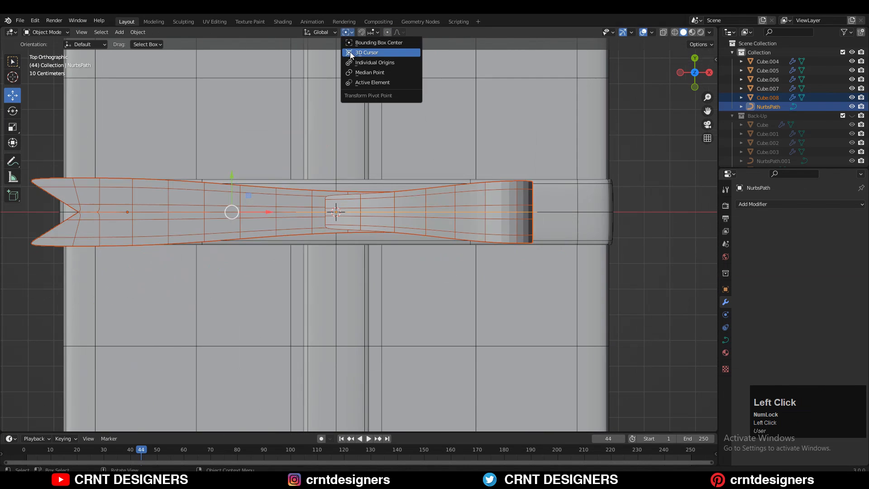
{"action": "left_click", "coordinate": [353, 52]}
{"action": "middle_click_drag", "start_coordinate": [450, 108], "coordinate": [501, 249], "text": "ctrl"}
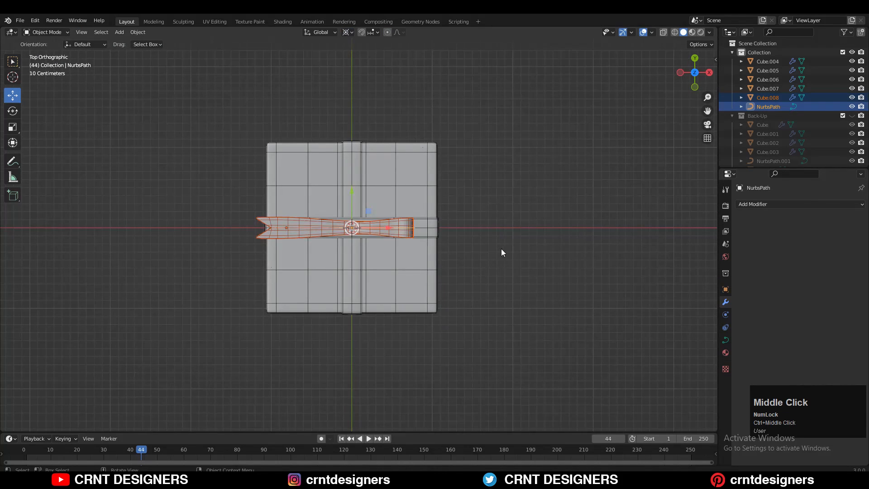
{"action": "key", "text": "r"}
{"action": "left_click", "coordinate": [475, 143]}
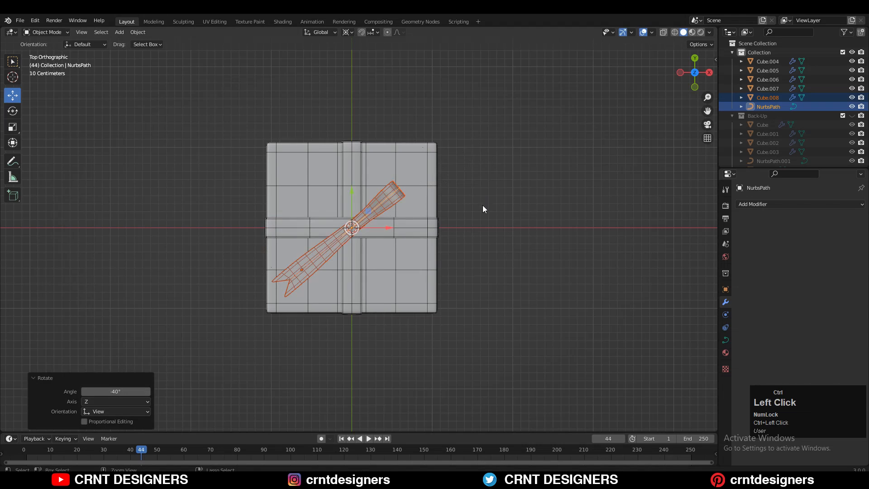
{"action": "middle_click_drag", "start_coordinate": [483, 205], "coordinate": [296, 292], "text": "ctrl"}
{"action": "scroll", "coordinate": [298, 292], "scroll_direction": "down", "scroll_amount": 3}
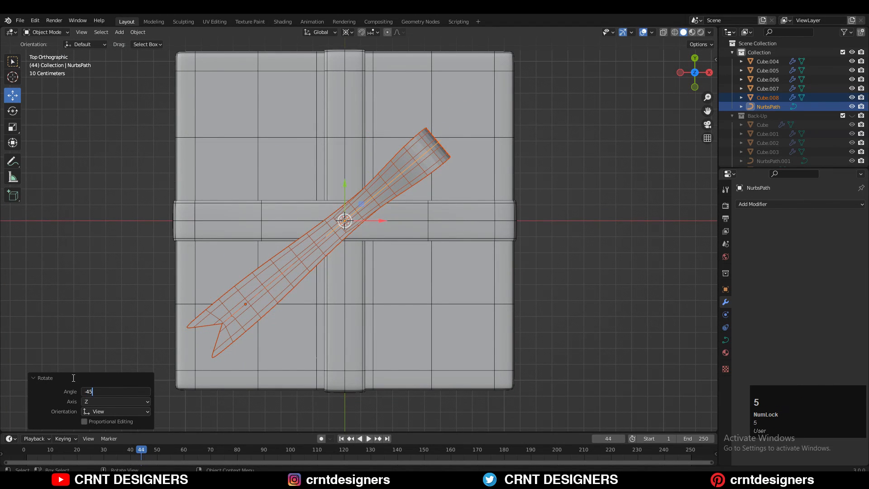
{"action": "left_click", "coordinate": [269, 289]}
{"action": "left_click", "coordinate": [308, 246]}
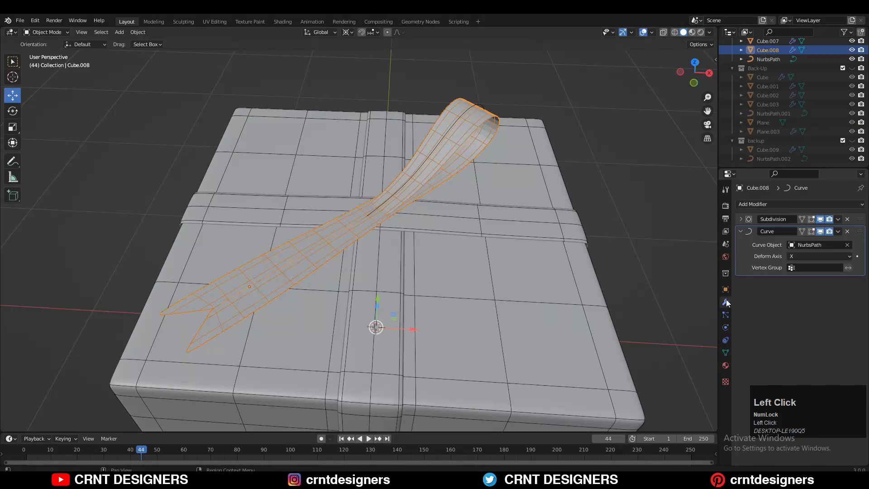
Step: Try to apply the strip's Curve modifier while it sits below Subdivision in the stack
{"action": "left_click", "coordinate": [838, 231]}
{"action": "left_click", "coordinate": [833, 243]}
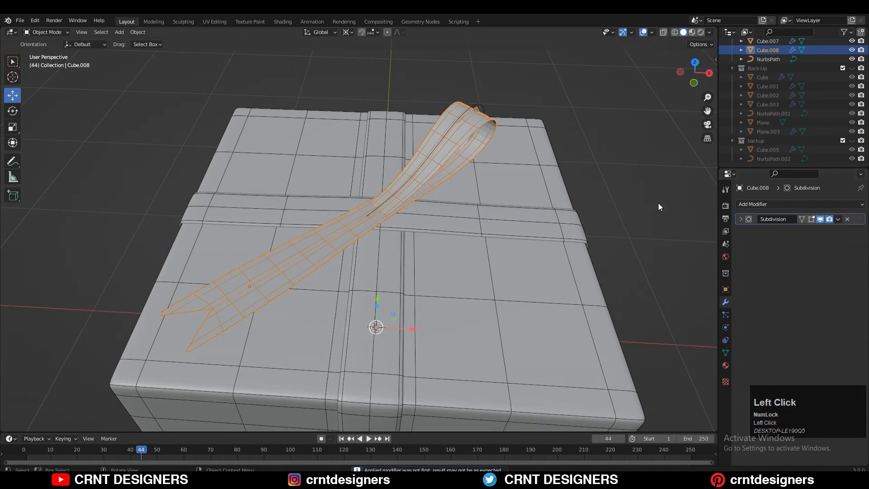
{"action": "scroll", "coordinate": [520, 176], "scroll_direction": "up", "scroll_amount": 3}
{"action": "middle_click_drag", "start_coordinate": [520, 177], "coordinate": [730, 235]}
Step: Move the strip's Curve modifier above its Subdivision modifier in the stack
{"action": "left_click", "coordinate": [741, 232]}
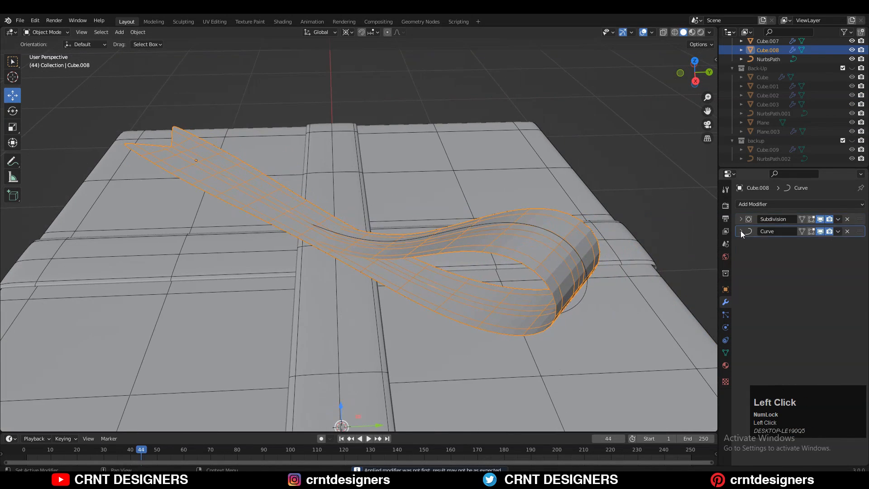
{"action": "left_click_drag", "start_coordinate": [860, 219], "coordinate": [788, 244]}
{"action": "middle_click_drag", "start_coordinate": [498, 203], "coordinate": [548, 183]}
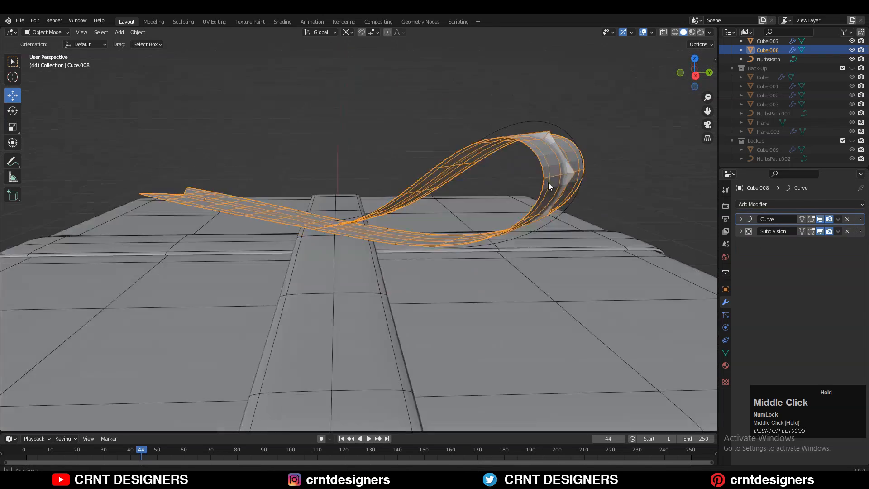
Step: Select the whole strip mesh in Edit Mode and merge its duplicate vertices
{"action": "key", "text": "Tab"}
{"action": "middle_click_drag", "start_coordinate": [542, 154], "coordinate": [457, 181]}
{"action": "key", "text": "a"}
{"action": "key", "text": "m"}
{"action": "left_click", "coordinate": [484, 174]}
{"action": "left_click", "coordinate": [485, 173]}
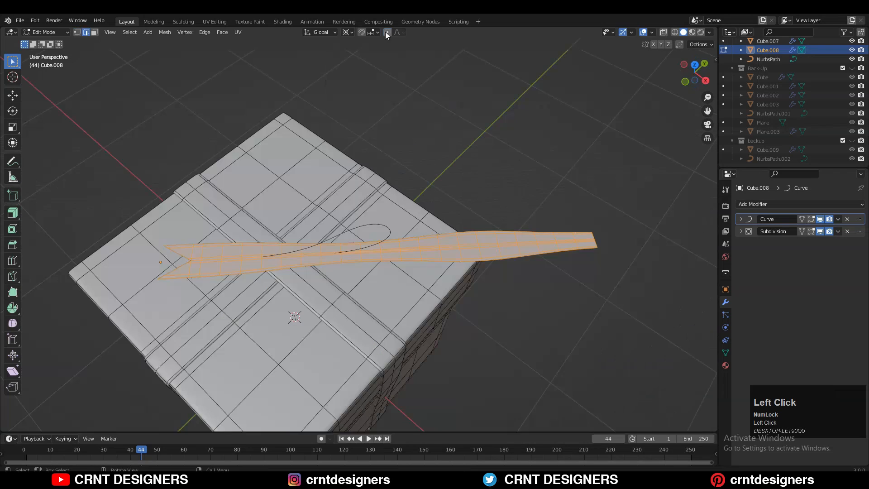
Step: Show the Face Orientation overlay and recalculate the strip's normals outward
{"action": "left_click", "coordinate": [650, 32]}
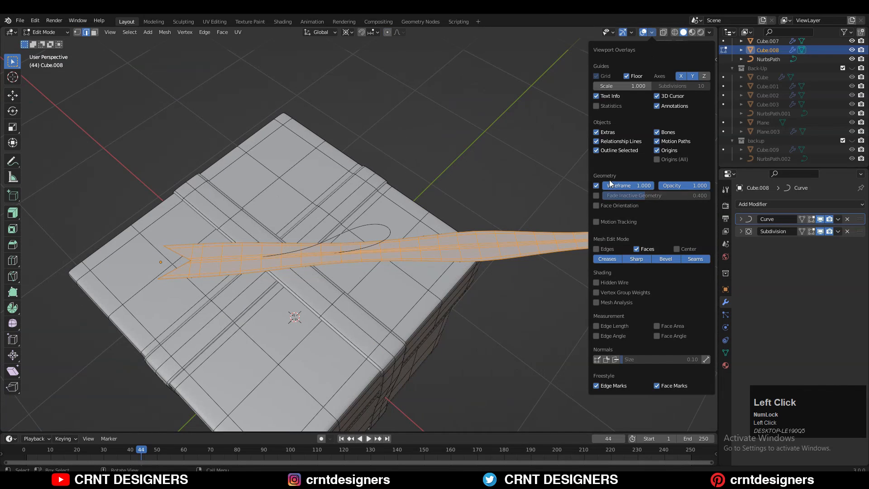
{"action": "left_click", "coordinate": [597, 207]}
{"action": "middle_click_drag", "start_coordinate": [453, 204], "coordinate": [372, 173]}
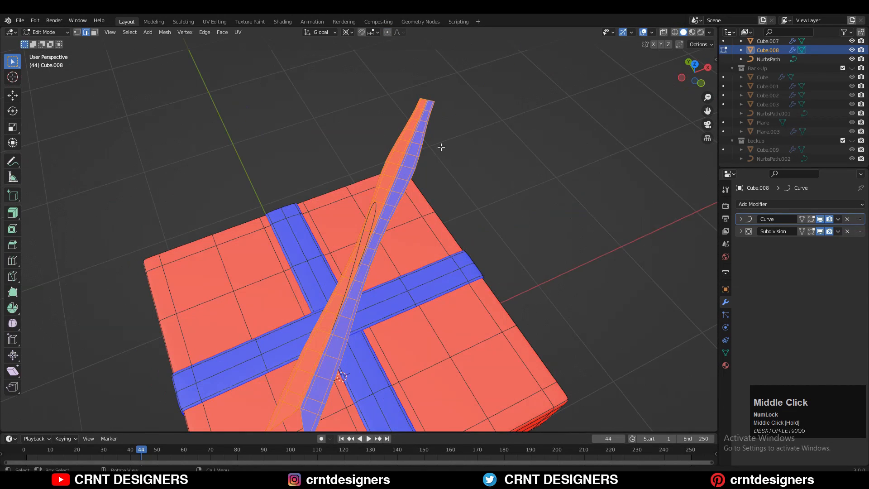
{"action": "right_click", "coordinate": [429, 172]}
{"action": "left_click", "coordinate": [429, 177]}
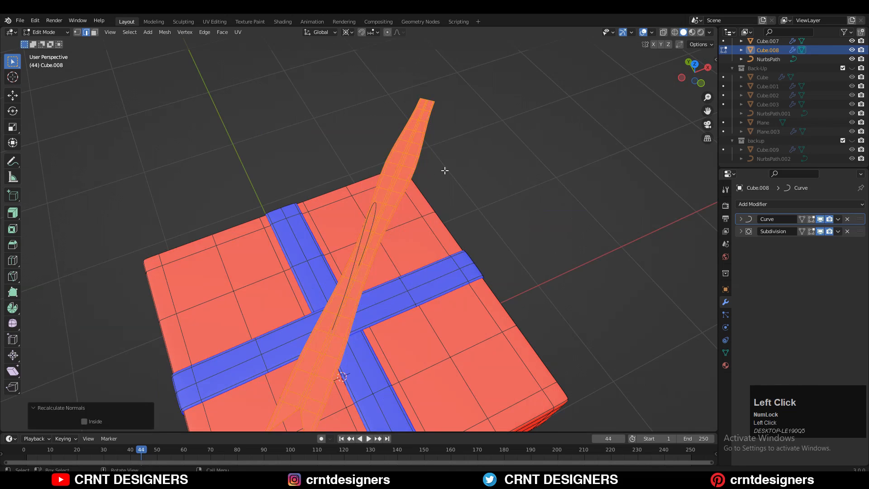
{"action": "key", "text": "Tab"}
Step: Recalculate the box lid's normals outward in Edit Mode
{"action": "middle_click_drag", "start_coordinate": [439, 197], "coordinate": [475, 317]}
{"action": "left_click", "coordinate": [501, 219]}
{"action": "key", "text": "Tab"}
{"action": "key", "text": "alt+n"}
{"action": "left_click", "coordinate": [514, 197]}
{"action": "middle_click_drag", "start_coordinate": [475, 317], "coordinate": [485, 244], "text": "shift"}
{"action": "key", "text": "Tab"}
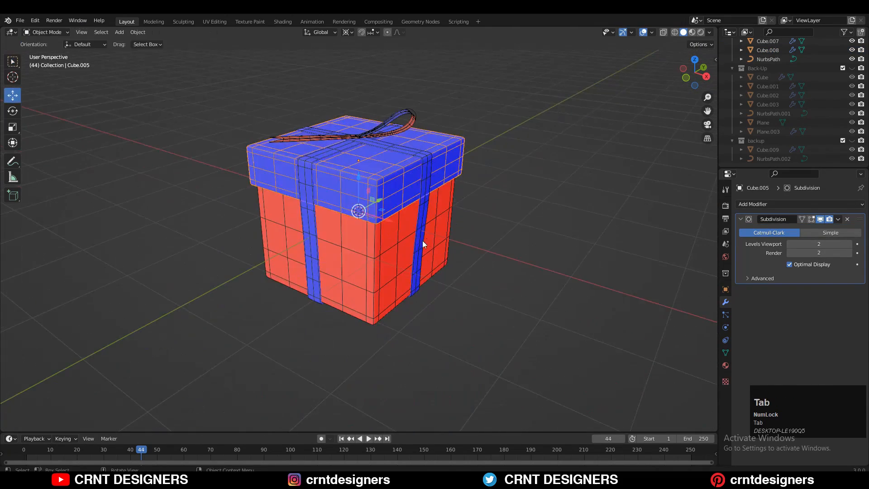
Step: Select all faces of the box body and recalculate its normals outside
{"action": "left_click", "coordinate": [410, 238]}
{"action": "key", "text": "Tab"}
{"action": "key", "text": "a"}
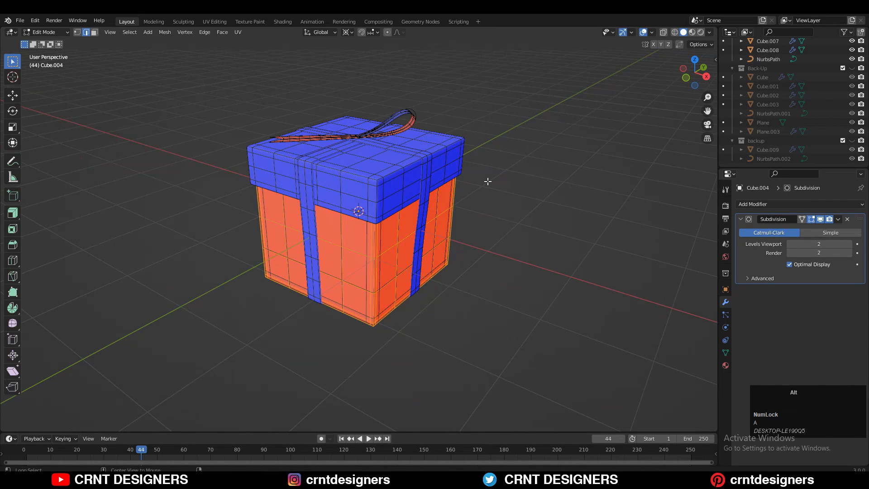
{"action": "key", "text": "alt+m"}
{"action": "key", "text": "alt+n"}
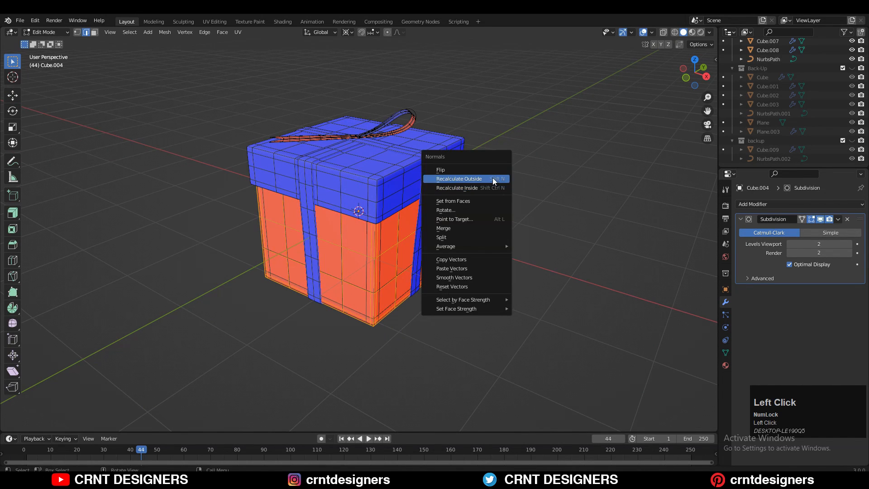
{"action": "left_click", "coordinate": [492, 177]}
Step: Check the strip's face orientation up close and turn off the Face Orientation overlay
{"action": "middle_click_drag", "start_coordinate": [505, 176], "coordinate": [423, 129]}
{"action": "scroll", "coordinate": [421, 189], "scroll_direction": "up", "scroll_amount": 5}
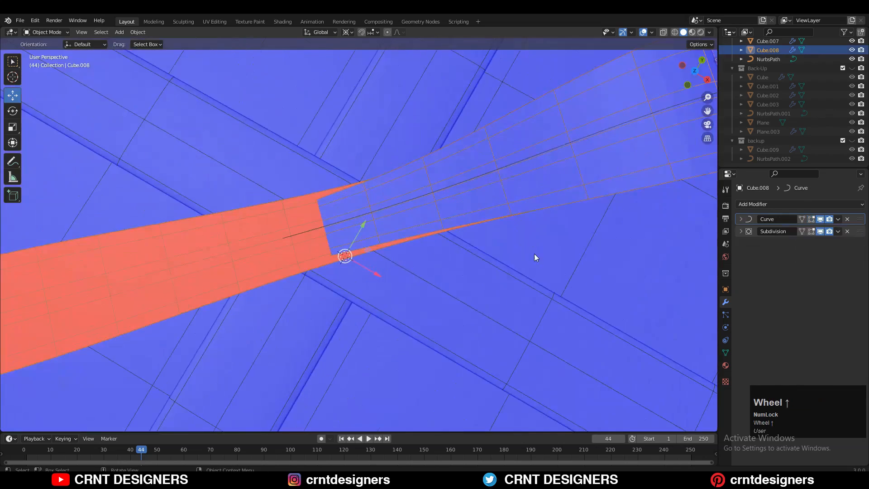
{"action": "middle_click_drag", "start_coordinate": [534, 254], "coordinate": [508, 194]}
{"action": "left_click", "coordinate": [652, 32]}
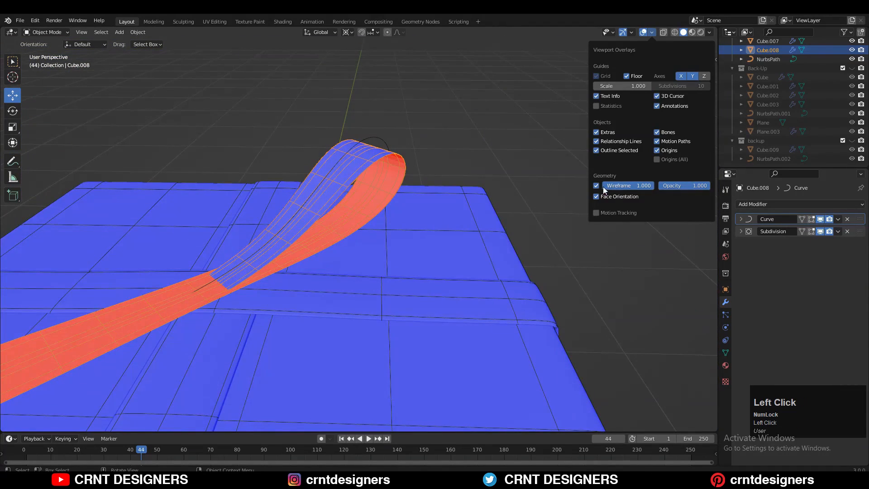
{"action": "left_click", "coordinate": [605, 190]}
{"action": "middle_click_drag", "start_coordinate": [444, 134], "coordinate": [461, 155]}
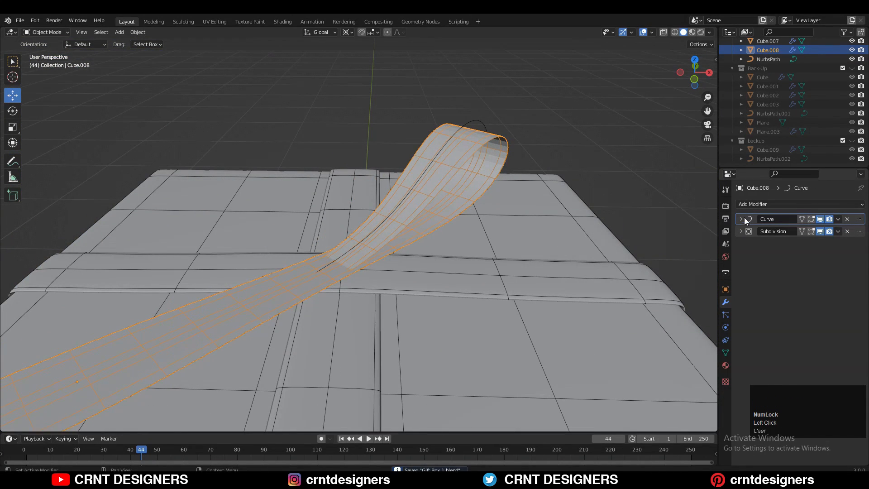
Step: Apply the Curve modifier to the strip and check the bent mesh separately from its path
{"action": "left_click", "coordinate": [838, 219]}
{"action": "left_click", "coordinate": [834, 230]}
{"action": "left_click", "coordinate": [464, 181]}
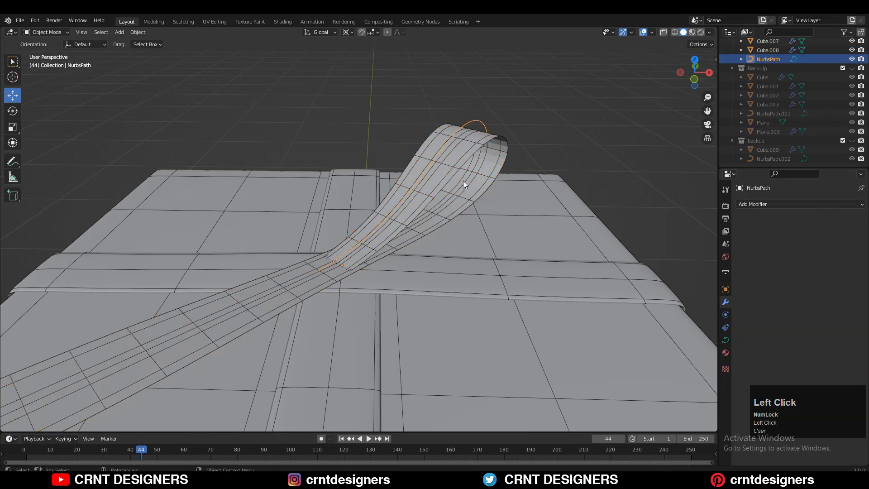
{"action": "middle_click_drag", "start_coordinate": [463, 181], "coordinate": [706, 166]}
{"action": "left_click", "coordinate": [451, 183]}
{"action": "key", "text": "Tab"}
{"action": "middle_click_drag", "start_coordinate": [439, 239], "coordinate": [438, 240]}
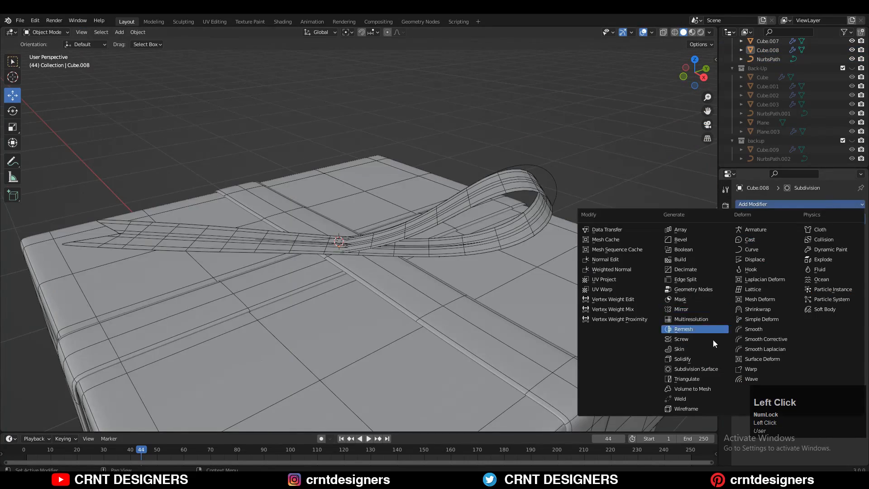
Step: Add a Solidify modifier to the bent strip with a thickness of 0.015 m
{"action": "left_click", "coordinate": [705, 361]}
{"action": "scroll", "coordinate": [562, 222], "scroll_direction": "up", "scroll_amount": 3}
{"action": "middle_click_drag", "start_coordinate": [566, 214], "coordinate": [522, 245]}
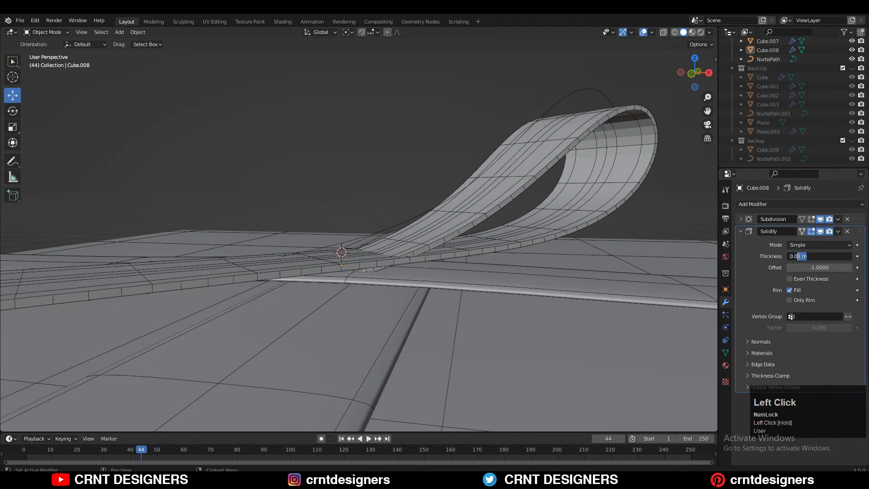
{"action": "left_click", "coordinate": [753, 283]}
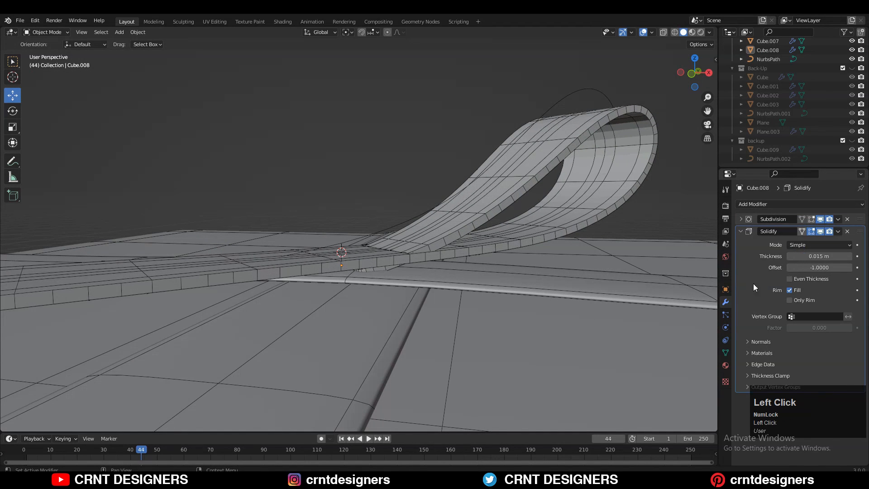
Step: Move the Solidify modifier above Subdivision and inspect the thickened strip
{"action": "left_click", "coordinate": [741, 231]}
{"action": "left_click_drag", "start_coordinate": [867, 218], "coordinate": [865, 219]}
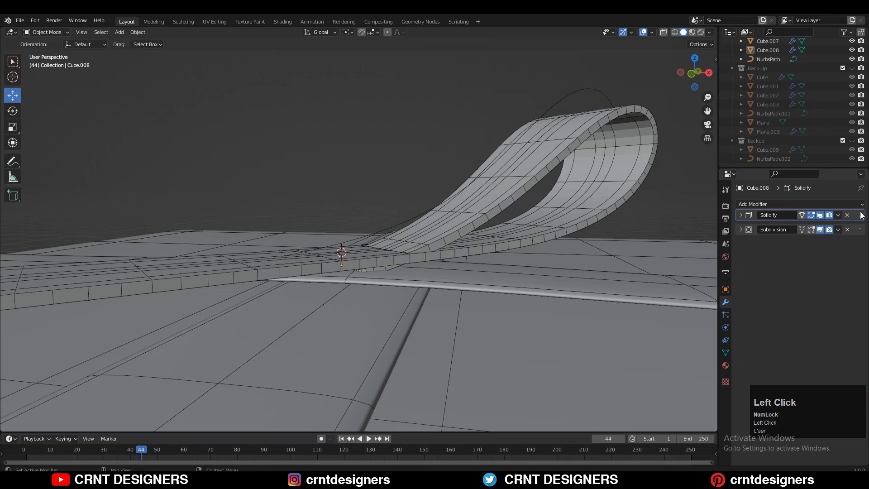
{"action": "scroll", "coordinate": [461, 117], "scroll_direction": "down", "scroll_amount": 5}
{"action": "middle_click_drag", "start_coordinate": [470, 102], "coordinate": [437, 159]}
{"action": "scroll", "coordinate": [509, 106], "scroll_direction": "up", "scroll_amount": 2}
{"action": "scroll", "coordinate": [437, 158], "scroll_direction": "up", "scroll_amount": 5}
{"action": "middle_click_drag", "start_coordinate": [437, 159], "coordinate": [376, 208]}
{"action": "scroll", "coordinate": [433, 175], "scroll_direction": "down", "scroll_amount": 5}
{"action": "left_click", "coordinate": [741, 220]}
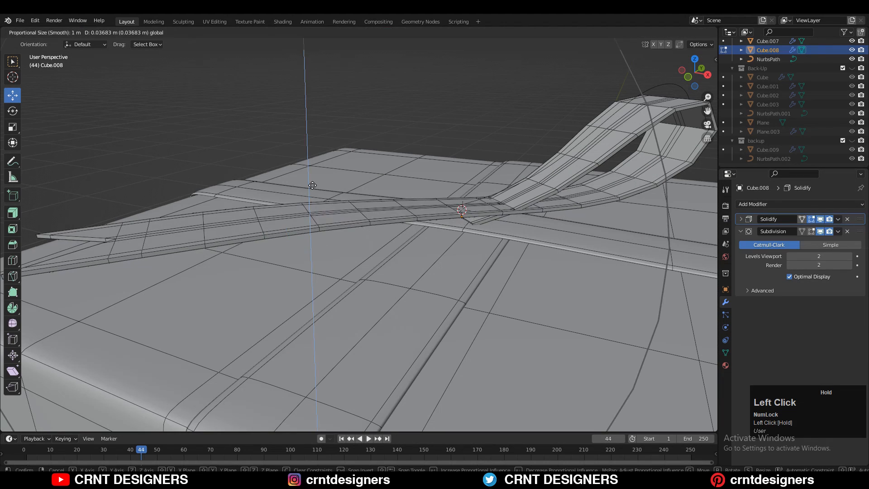
Step: Raise the strip's tail about 0.02 m along Z with smooth proportional editing, and turn proportional editing off
{"action": "left_click_drag", "start_coordinate": [442, 147], "coordinate": [448, 138]}
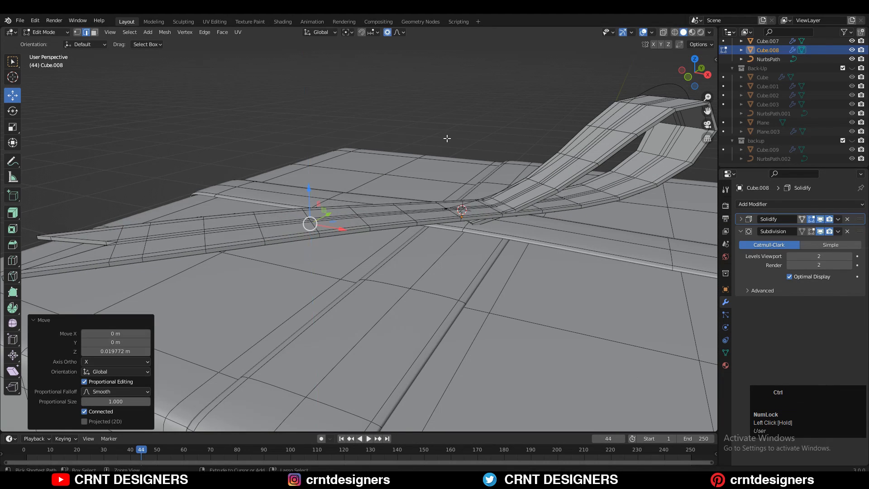
{"action": "mouse_move", "coordinate": [272, 221]}
{"action": "middle_mouse_down"}
{"action": "mouse_move", "coordinate": [280, 214]}
{"action": "mouse_move", "coordinate": [260, 218]}
{"action": "middle_mouse_up"}
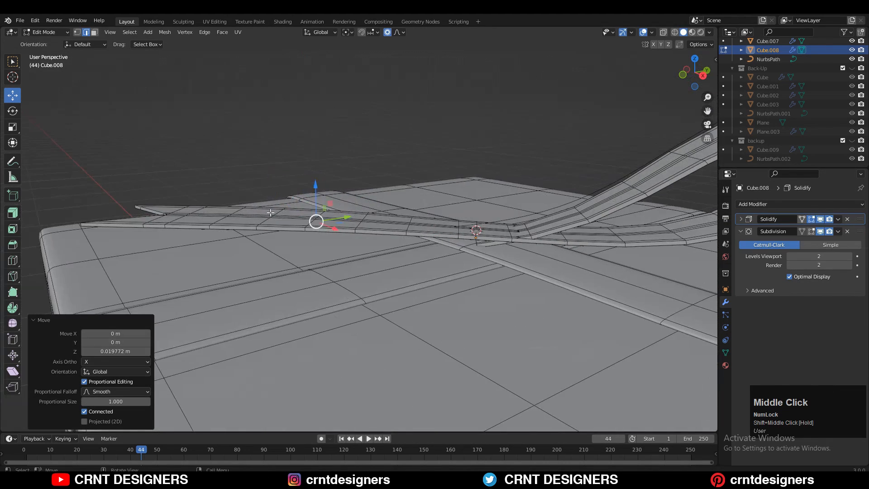
{"action": "left_click", "coordinate": [259, 217]}
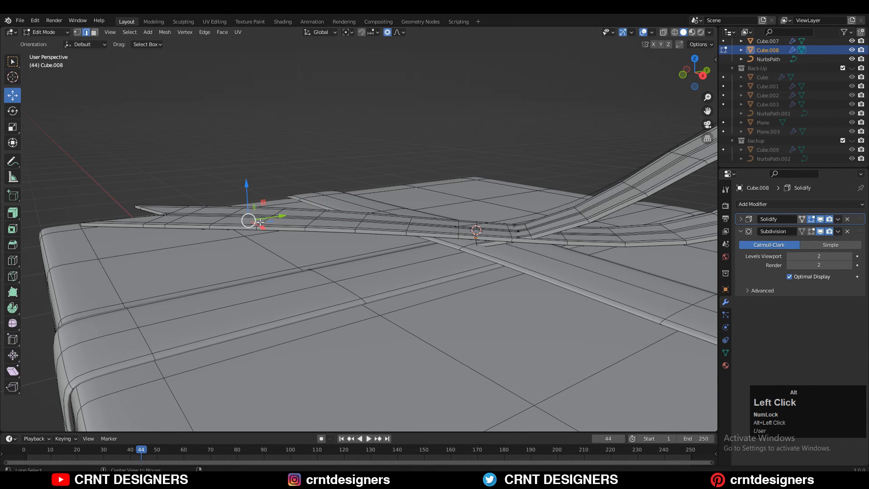
{"action": "middle_click_drag", "start_coordinate": [275, 225], "coordinate": [502, 188]}
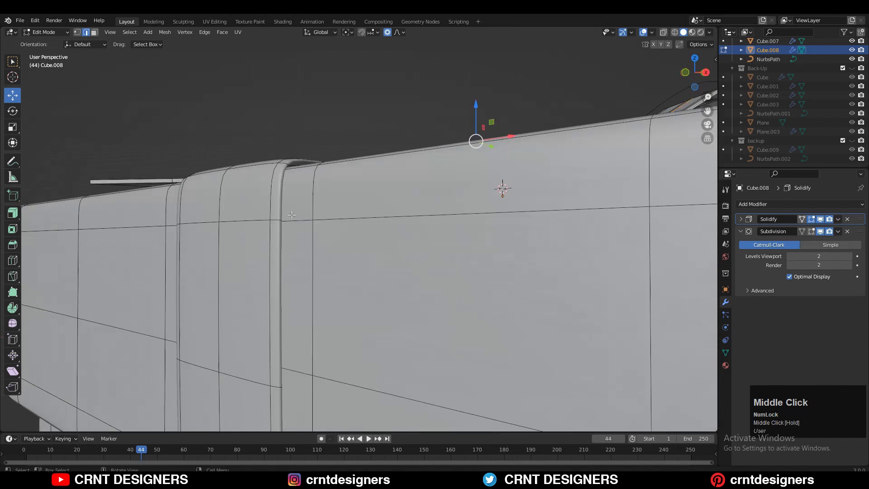
{"action": "scroll", "coordinate": [345, 294], "scroll_direction": "up", "scroll_amount": 3}
{"action": "key", "text": "KP_2"}
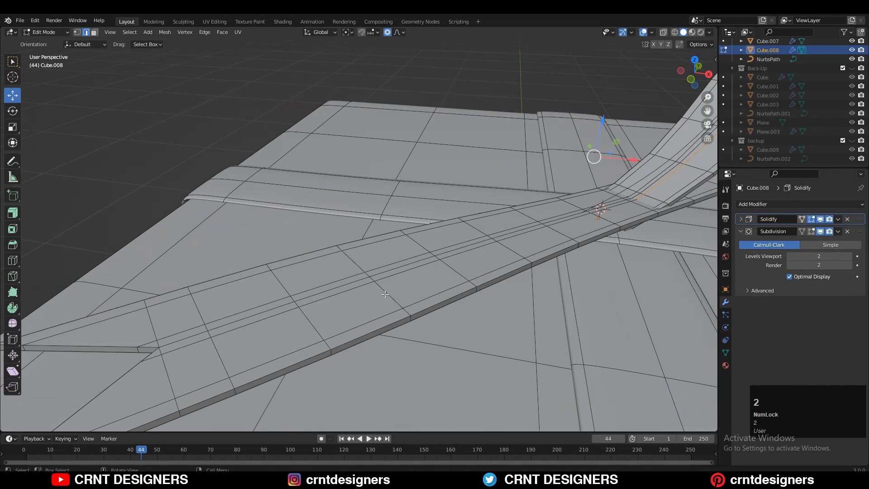
{"action": "mouse_move", "coordinate": [366, 272]}
{"action": "left_mouse_down"}
{"action": "mouse_move", "coordinate": [368, 258]}
{"action": "mouse_move", "coordinate": [367, 268]}
{"action": "left_mouse_up"}
{"action": "left_click", "coordinate": [397, 33]}
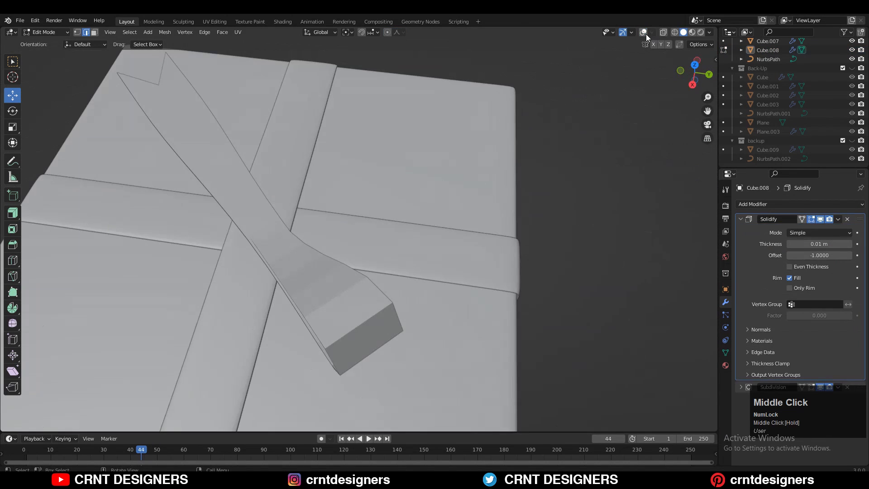
Step: Add supporting edge loops along the strip's long edges with loop cuts
{"action": "middle_click_drag", "start_coordinate": [317, 272], "coordinate": [360, 184]}
{"action": "key", "text": "ctrl+r"}
{"action": "left_click", "coordinate": [351, 309]}
{"action": "left_click", "coordinate": [358, 310]}
{"action": "scroll", "coordinate": [384, 294], "scroll_direction": "down", "scroll_amount": 4}
{"action": "scroll", "coordinate": [361, 184], "scroll_direction": "up", "scroll_amount": 5}
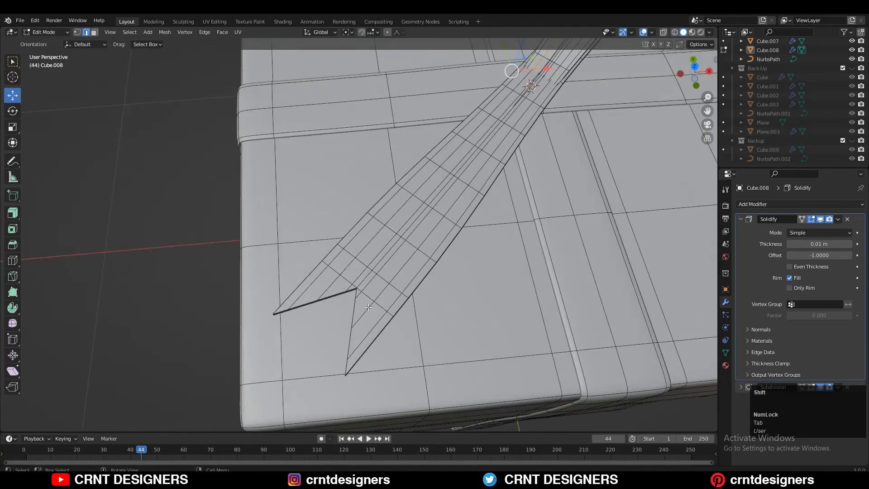
Step: In top view, knife a cut-through line just inside one edge of the strip's swallowtail notch
{"action": "middle_click_drag", "start_coordinate": [670, 136], "coordinate": [688, 87], "text": "shift"}
{"action": "left_click", "coordinate": [695, 66]}
{"action": "middle_click_drag", "start_coordinate": [576, 185], "coordinate": [587, 135], "text": "shift"}
{"action": "scroll", "coordinate": [384, 254], "scroll_direction": "up", "scroll_amount": 5}
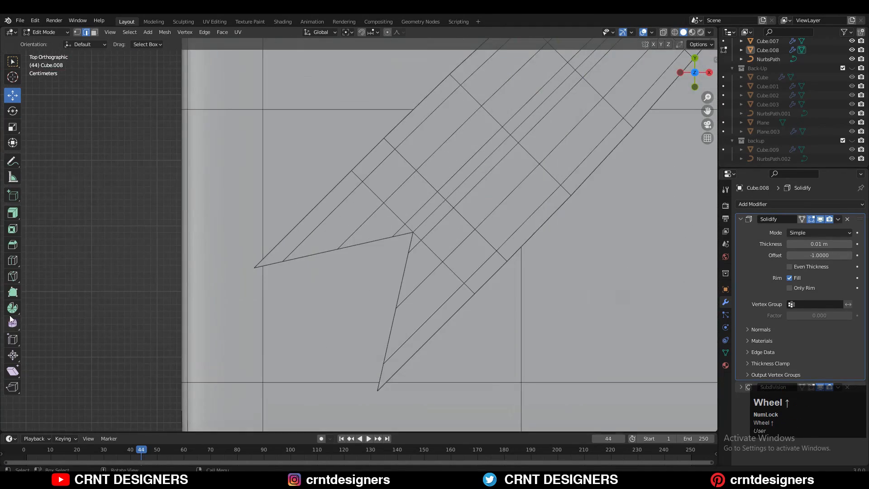
{"action": "left_click", "coordinate": [13, 275]}
{"action": "scroll", "coordinate": [238, 269], "scroll_direction": "up", "scroll_amount": 2}
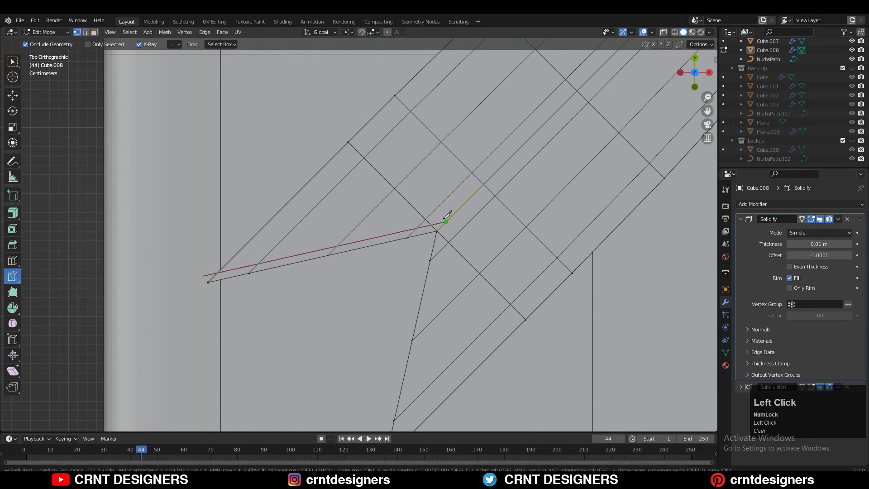
{"action": "key", "text": "c"}
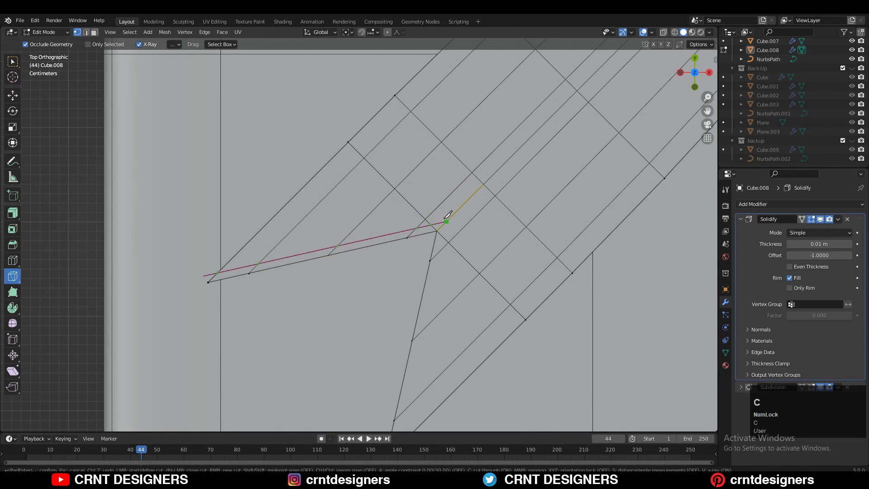
Step: Knife a matching line just inside the notch's other edge and return to Object Mode
{"action": "scroll", "coordinate": [447, 215], "scroll_direction": "up", "scroll_amount": 1}
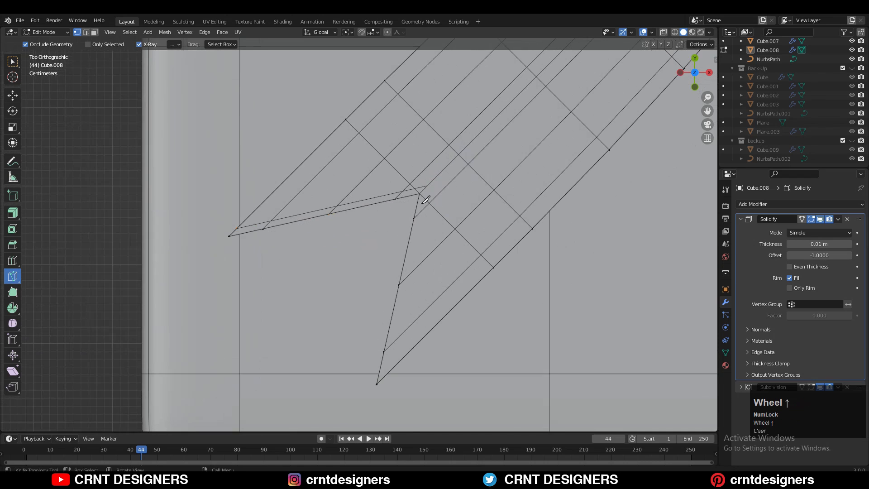
{"action": "left_click", "coordinate": [383, 390]}
{"action": "key", "text": "space"}
{"action": "key", "text": "Tab"}
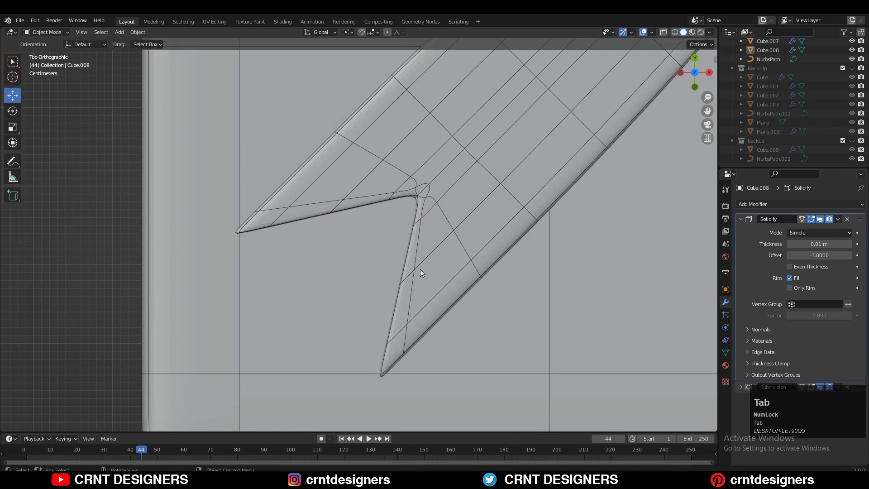
Step: Check the smoothed notch and turn off the Solidify modifier's display in Edit Mode
{"action": "scroll", "coordinate": [419, 267], "scroll_direction": "down", "scroll_amount": 2}
{"action": "scroll", "coordinate": [375, 324], "scroll_direction": "up", "scroll_amount": 4}
{"action": "middle_click_drag", "start_coordinate": [411, 243], "coordinate": [380, 199], "text": "shift"}
{"action": "key", "text": "Tab"}
{"action": "key", "text": "Tab"}
{"action": "scroll", "coordinate": [379, 199], "scroll_direction": "down", "scroll_amount": 2}
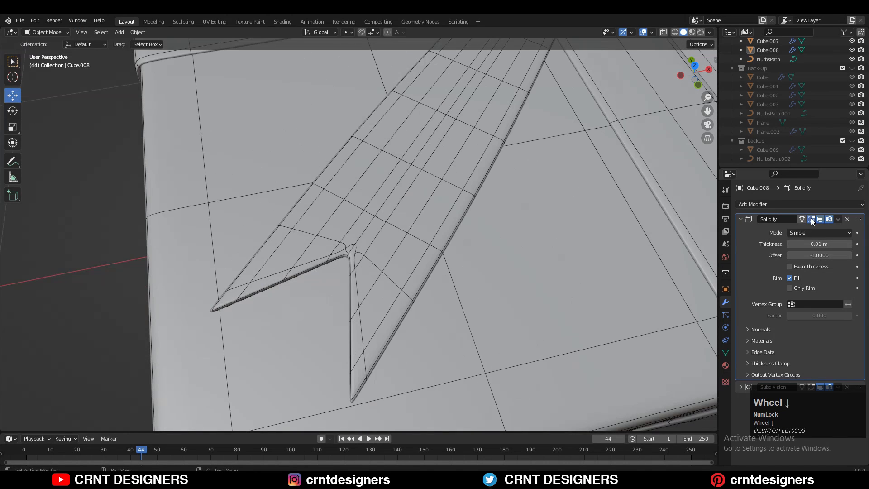
{"action": "key", "text": "Tab"}
{"action": "scroll", "coordinate": [332, 258], "scroll_direction": "up", "scroll_amount": 4}
Step: Merge the extra vertices beside the notch apex into the corner of the two knife lines using At Last
{"action": "key", "text": "2"}
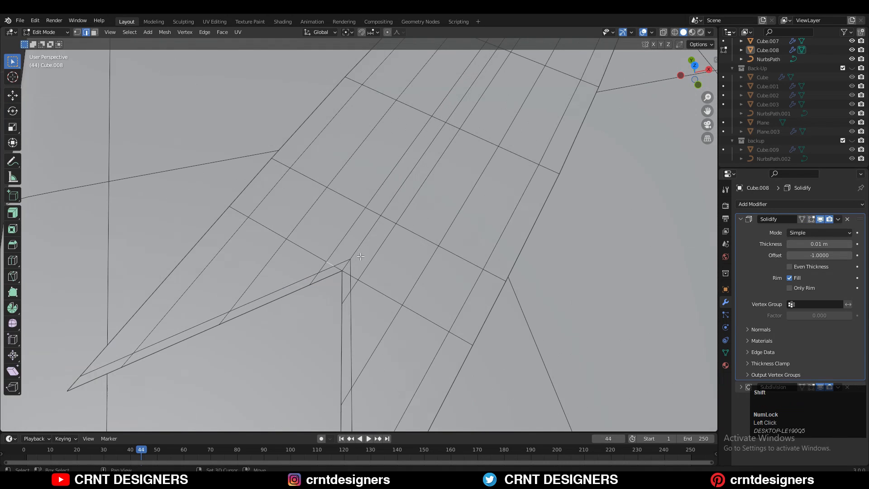
{"action": "key", "text": "1"}
{"action": "key", "text": "m"}
{"action": "left_click", "coordinate": [352, 240]}
{"action": "left_click", "coordinate": [363, 280], "text": "shift"}
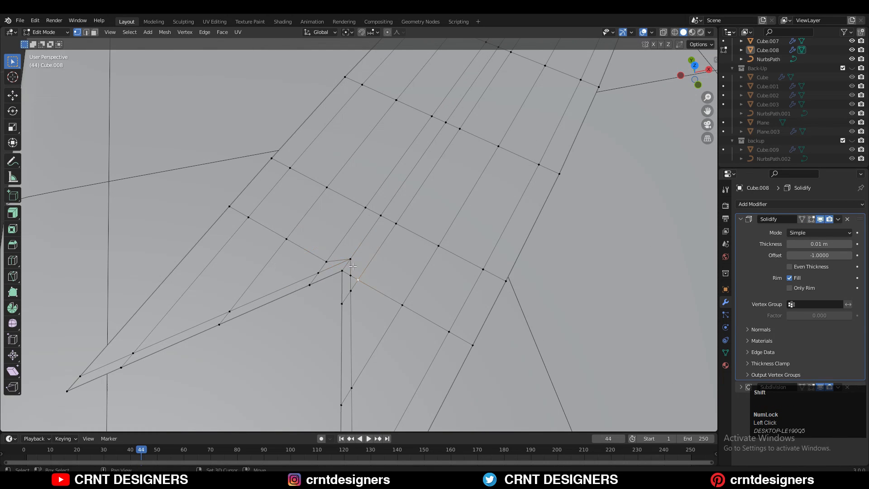
{"action": "key", "text": "m"}
{"action": "left_click", "coordinate": [357, 252]}
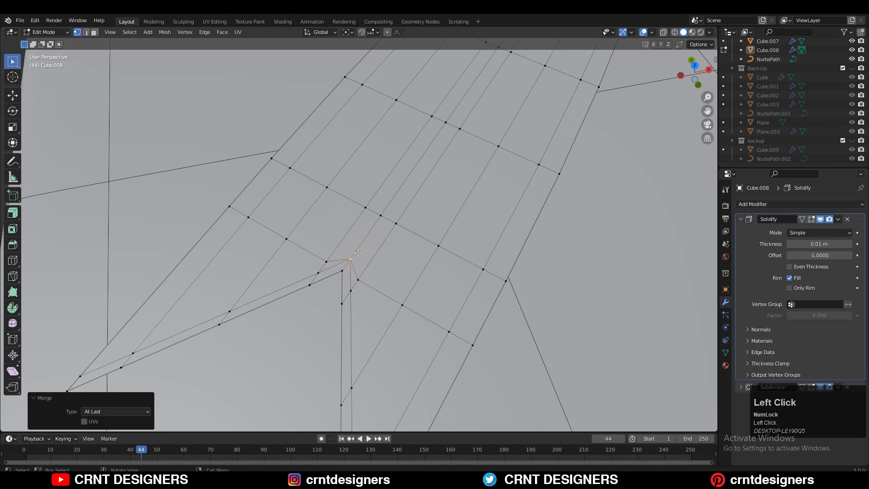
Step: Add a loop cut across the strip just above the swallowtail notch, slid close to the notch apex
{"action": "middle_click_drag", "start_coordinate": [357, 253], "coordinate": [369, 270]}
{"action": "key", "text": "Tab"}
{"action": "key", "text": "Tab"}
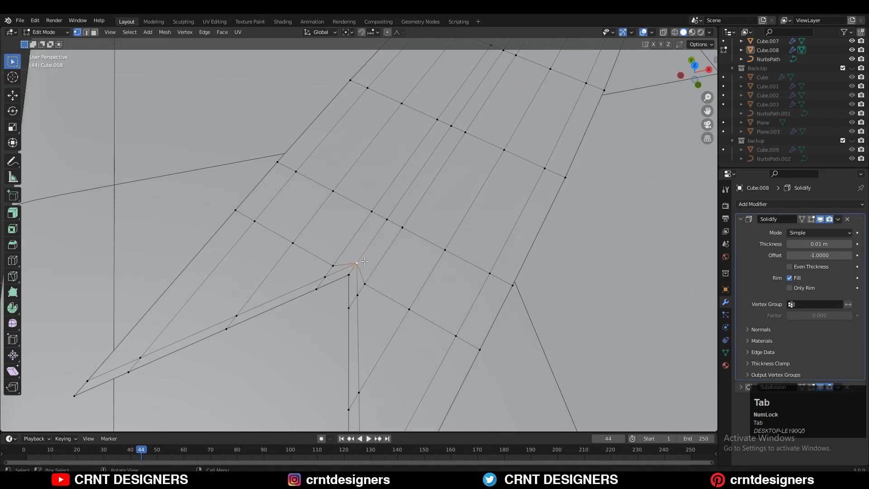
{"action": "left_click", "coordinate": [357, 260]}
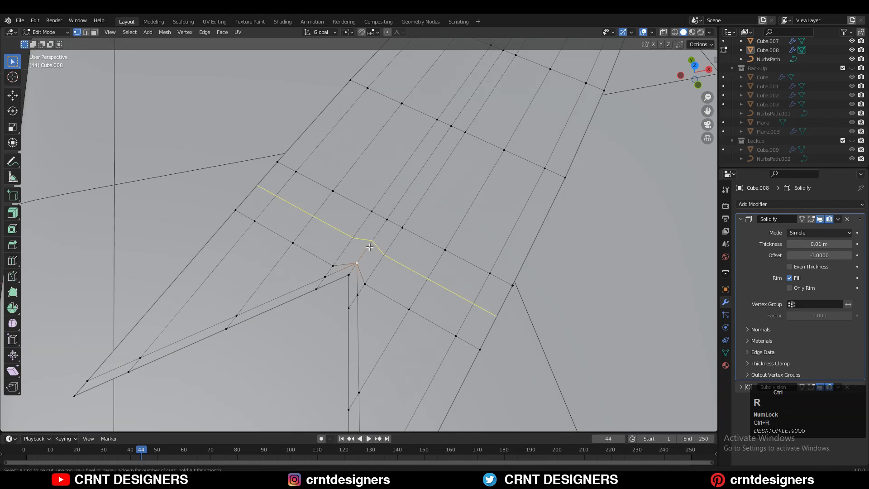
{"action": "left_click", "coordinate": [370, 247]}
{"action": "left_click", "coordinate": [352, 263]}
{"action": "left_click", "coordinate": [334, 265]}
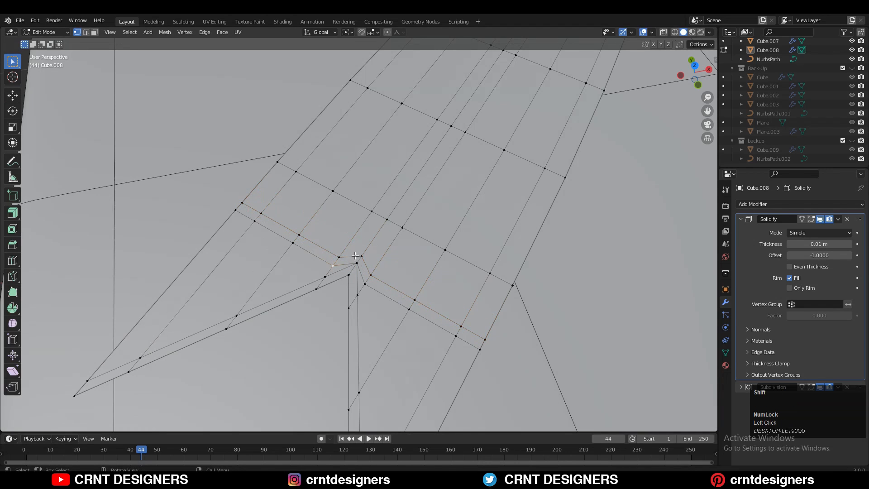
Step: Merge the new loop's vertex beside the notch apex into the adjacent original vertex using At Last
{"action": "right_click", "coordinate": [388, 240]}
{"action": "left_click", "coordinate": [383, 270]}
{"action": "left_click", "coordinate": [364, 252], "text": "shift"}
{"action": "right_click", "coordinate": [380, 226]}
{"action": "left_click", "coordinate": [380, 226]}
{"action": "key", "text": "2"}
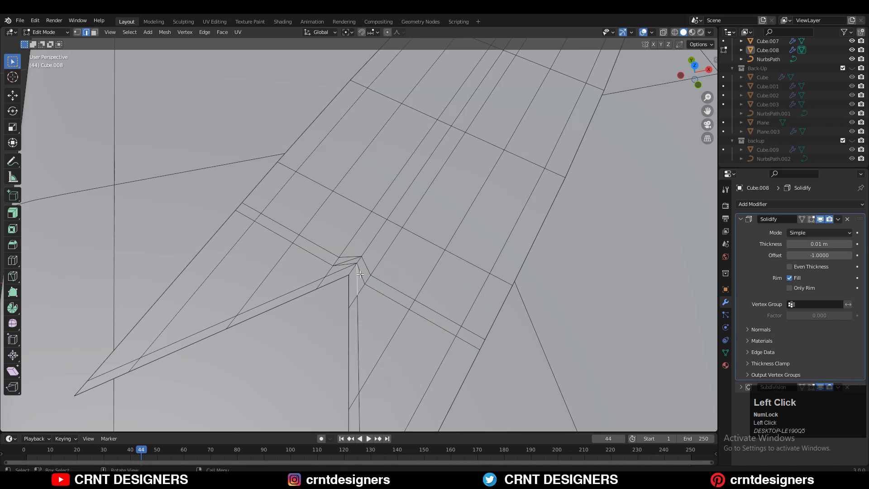
{"action": "key", "text": "m"}
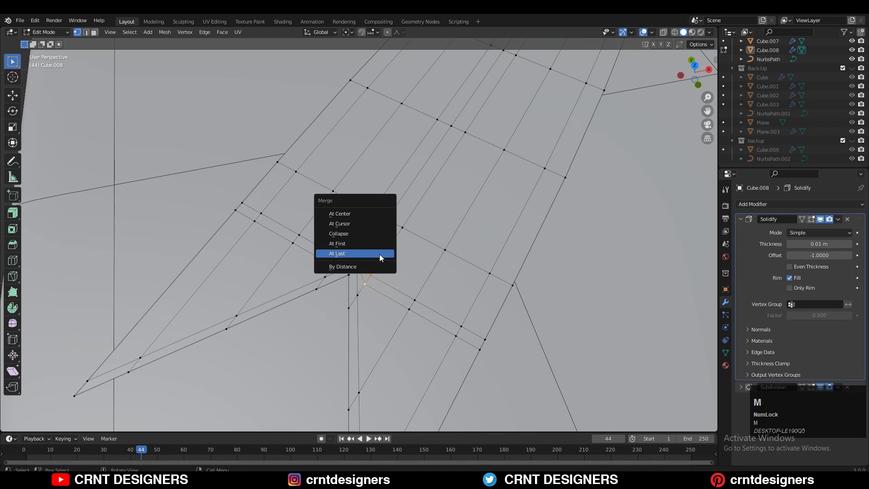
{"action": "left_click", "coordinate": [380, 254]}
Step: Dissolve the leftover loop edges on both sides of the notch apex and return to Object Mode
{"action": "key", "text": "2"}
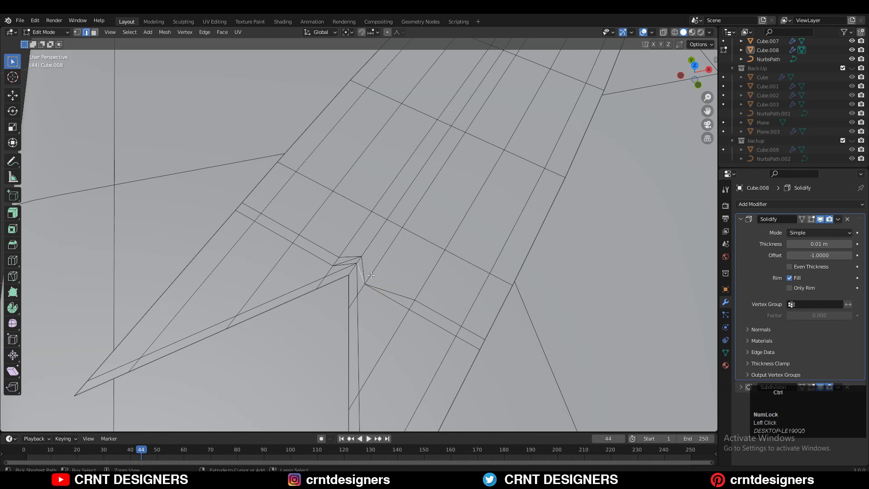
{"action": "left_click", "coordinate": [332, 254], "text": "alt"}
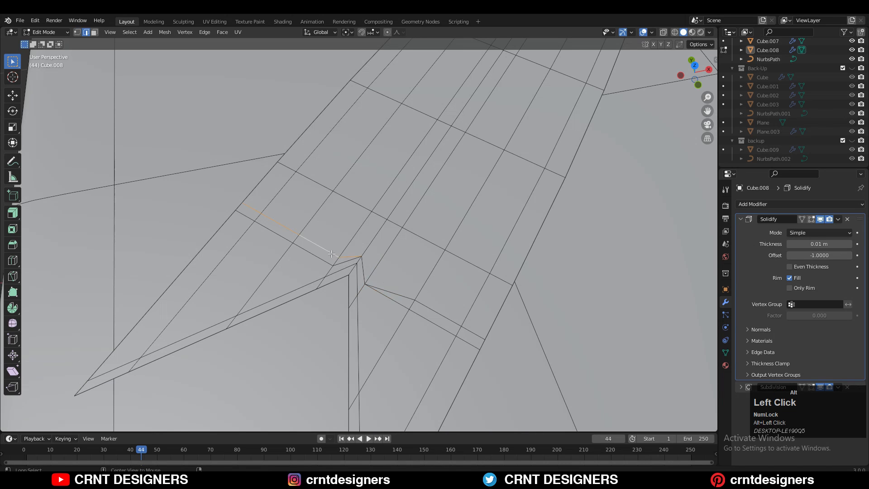
{"action": "key", "text": "ctrl+x"}
{"action": "left_click", "coordinate": [389, 292], "text": "alt"}
{"action": "key", "text": "ctrl+x"}
{"action": "left_click", "coordinate": [393, 257]}
{"action": "key", "text": "Tab"}
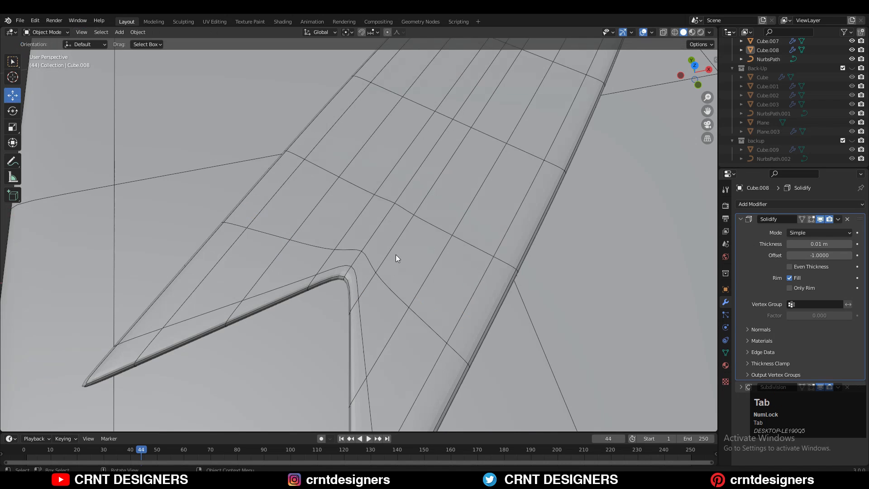
Step: In top view, duplicate the ribbon strip in place and rotate the copy -90° about Z
{"action": "middle_click_drag", "start_coordinate": [383, 244], "coordinate": [411, 216]}
{"action": "key", "text": "KP_7"}
{"action": "key", "text": "shift+d"}
{"action": "right_click", "coordinate": [534, 235]}
{"action": "key", "text": "r"}
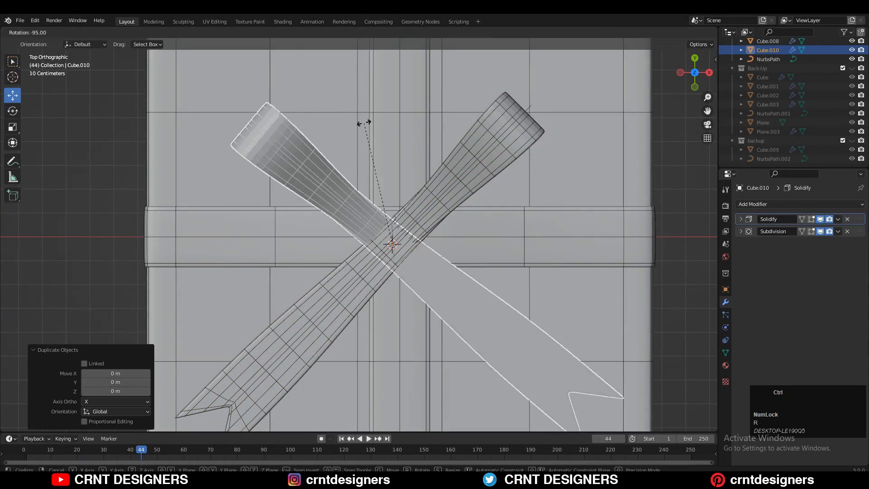
{"action": "left_click", "coordinate": [450, 159]}
{"action": "scroll", "coordinate": [612, 198], "scroll_direction": "down", "scroll_amount": 4}
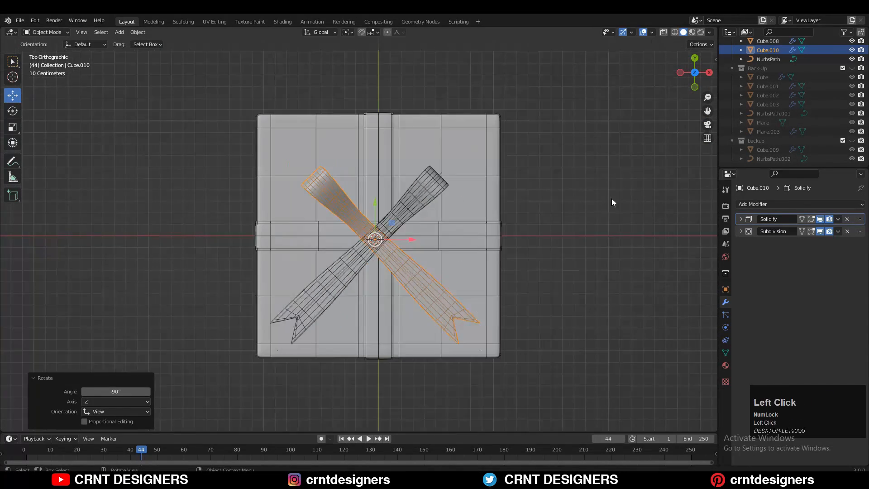
Step: Save the file and hide the viewport overlays to check the two crossed ribbon strips
{"action": "middle_click_drag", "start_coordinate": [612, 198], "coordinate": [426, 210]}
{"action": "middle_click_drag", "start_coordinate": [307, 222], "coordinate": [281, 195]}
{"action": "middle_click_drag", "start_coordinate": [312, 226], "coordinate": [326, 268], "text": "shift"}
{"action": "scroll", "coordinate": [326, 262], "scroll_direction": "up", "scroll_amount": 3}
{"action": "middle_click_drag", "start_coordinate": [335, 244], "coordinate": [349, 257]}
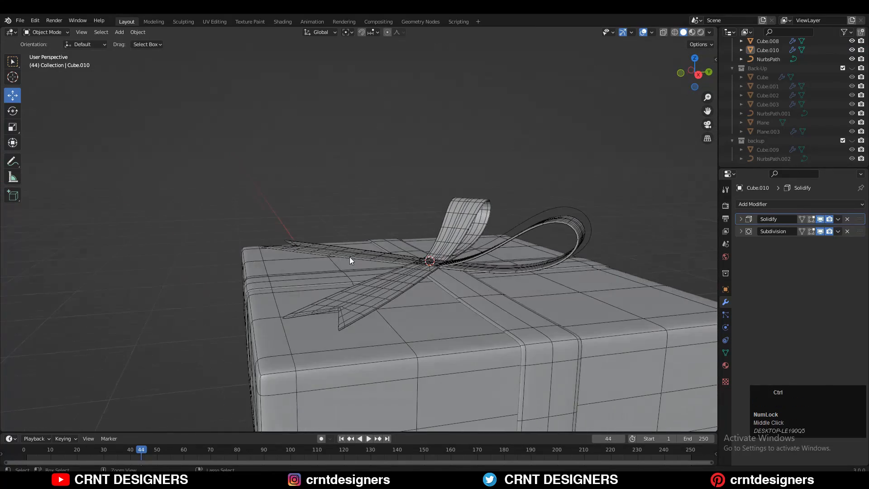
{"action": "middle_click_drag", "start_coordinate": [441, 270], "coordinate": [478, 312]}
{"action": "key", "text": "ctrl+s"}
{"action": "left_click", "coordinate": [643, 32]}
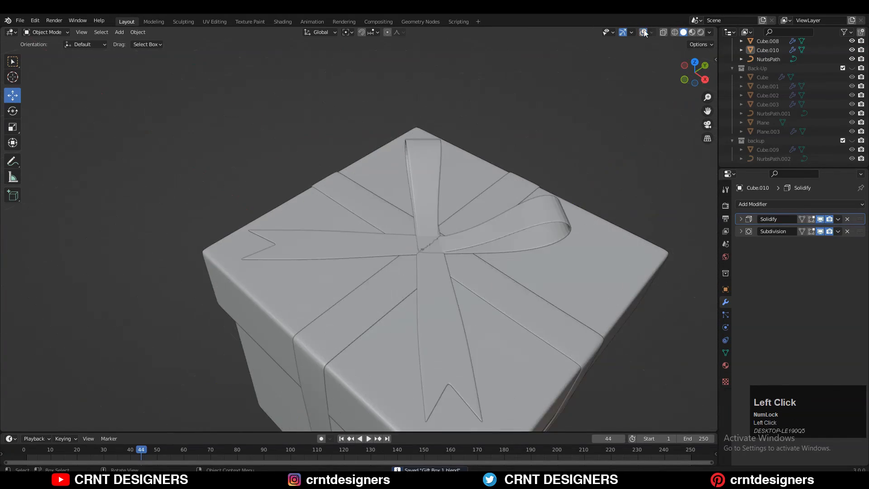
Step: In the Sculpting workspace, bend the original strip's flat tail using Elastic Deform with radius 194 px and strength 0.500
{"action": "scroll", "coordinate": [385, 333], "scroll_direction": "down", "scroll_amount": 4}
{"action": "mouse_move", "coordinate": [382, 335]}
{"action": "middle_mouse_down"}
{"action": "mouse_move", "coordinate": [374, 343]}
{"action": "mouse_move", "coordinate": [450, 345]}
{"action": "mouse_move", "coordinate": [430, 369]}
{"action": "middle_mouse_up"}
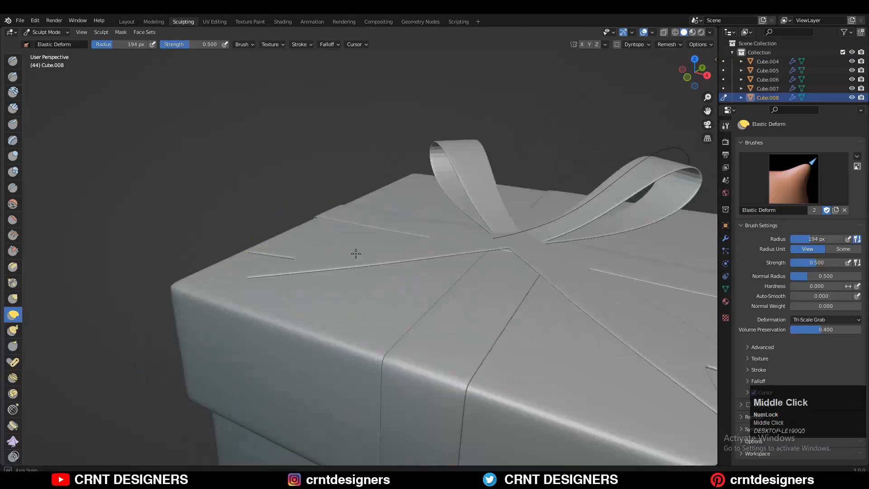
{"action": "mouse_move", "coordinate": [355, 253]}
{"action": "left_mouse_down"}
{"action": "mouse_move", "coordinate": [252, 273]}
{"action": "mouse_move", "coordinate": [323, 274]}
{"action": "left_mouse_up"}
{"action": "mouse_move", "coordinate": [323, 274]}
{"action": "middle_mouse_down"}
{"action": "mouse_move", "coordinate": [320, 253]}
{"action": "mouse_move", "coordinate": [316, 267]}
{"action": "middle_mouse_up"}
{"action": "left_click_drag", "start_coordinate": [317, 269], "coordinate": [344, 276]}
{"action": "mouse_move", "coordinate": [306, 265]}
{"action": "middle_mouse_down"}
{"action": "mouse_move", "coordinate": [287, 287]}
{"action": "mouse_move", "coordinate": [405, 229]}
{"action": "mouse_move", "coordinate": [388, 281]}
{"action": "middle_mouse_up"}
{"action": "left_click", "coordinate": [388, 282]}
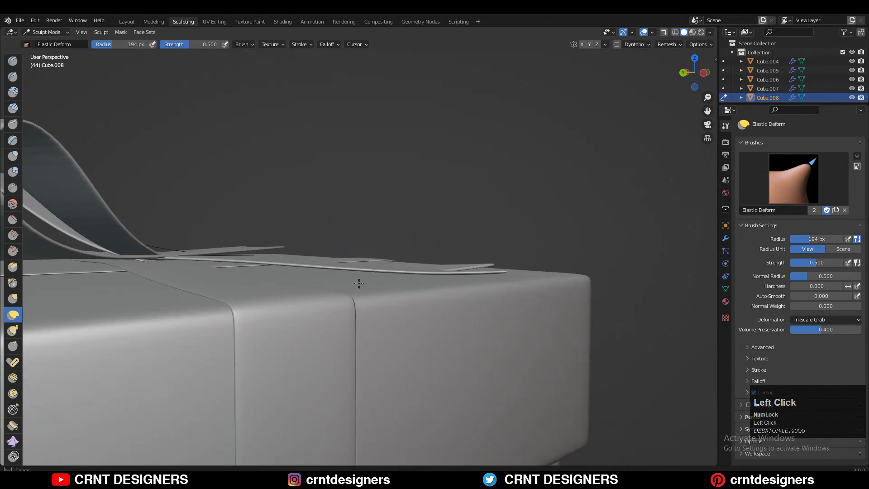
Step: Shape the strip's notched tail end further using Elastic Deform with a 146 px radius
{"action": "mouse_move", "coordinate": [355, 281]}
{"action": "middle_mouse_down"}
{"action": "mouse_move", "coordinate": [340, 252]}
{"action": "mouse_move", "coordinate": [361, 265]}
{"action": "middle_mouse_up"}
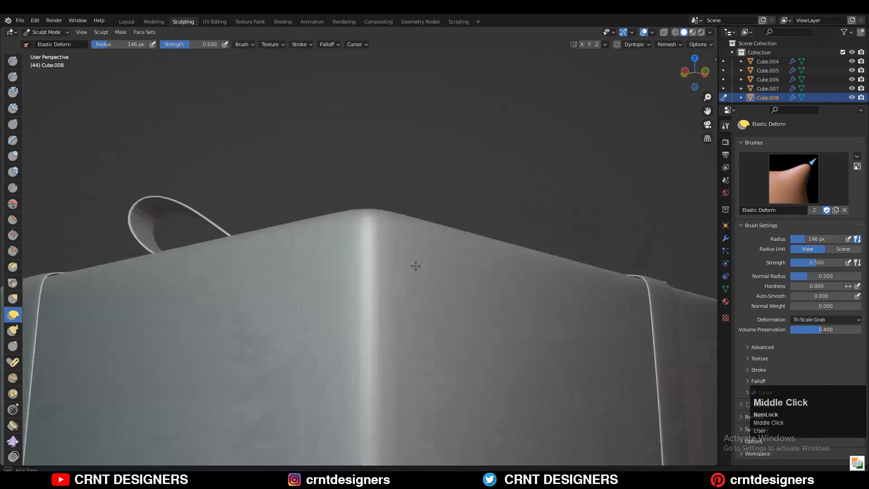
{"action": "left_click", "coordinate": [402, 337]}
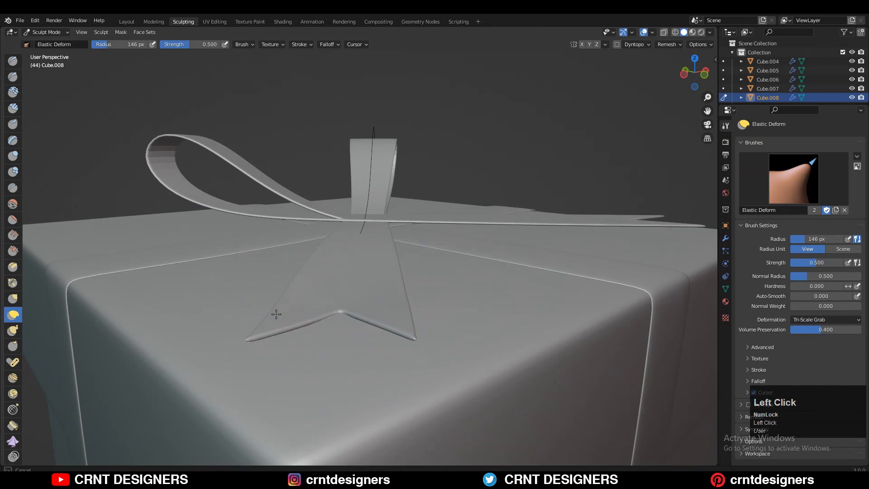
{"action": "mouse_move", "coordinate": [276, 314]}
{"action": "middle_mouse_down"}
{"action": "mouse_move", "coordinate": [443, 298]}
{"action": "mouse_move", "coordinate": [340, 285]}
{"action": "middle_mouse_up"}
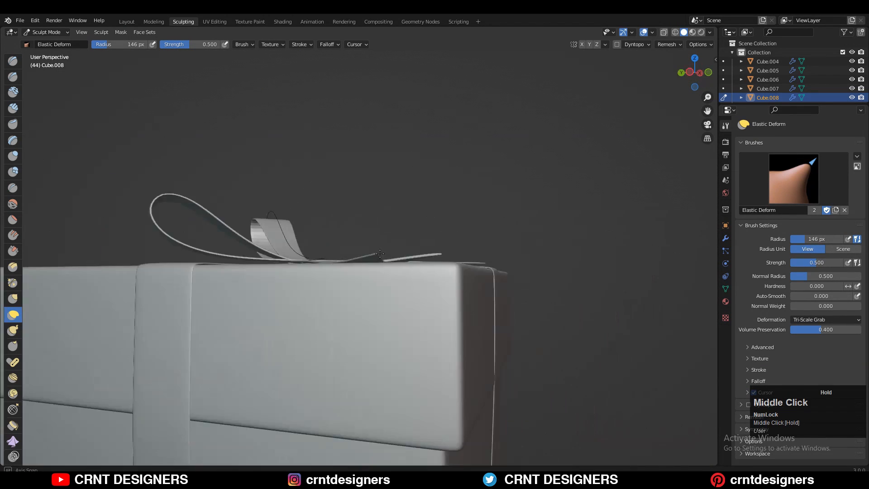
{"action": "mouse_move", "coordinate": [452, 226]}
{"action": "middle_mouse_down"}
{"action": "mouse_move", "coordinate": [499, 211]}
{"action": "mouse_move", "coordinate": [434, 306]}
{"action": "middle_mouse_up"}
Step: Refine the tail's wave using Elastic Deform with radius 90 px and strength 0.144, and return to the Layout workspace
{"action": "scroll", "coordinate": [499, 211], "scroll_direction": "up", "scroll_amount": 3}
{"action": "left_click", "coordinate": [456, 281]}
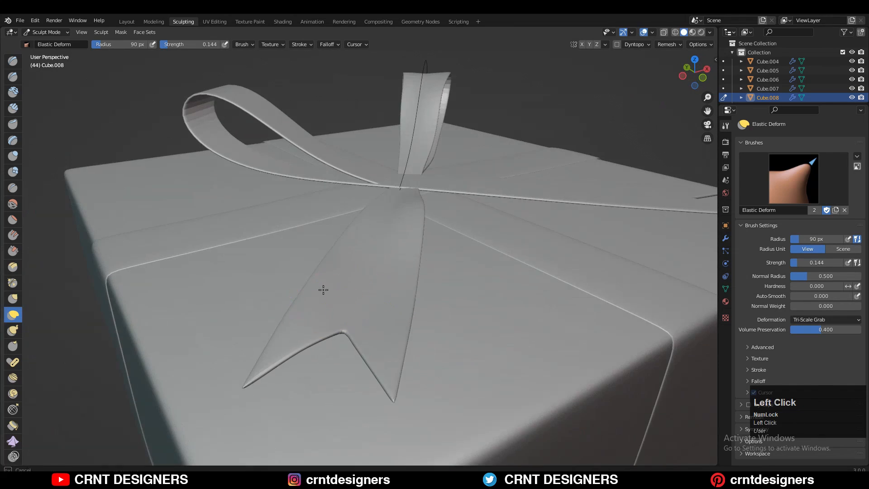
{"action": "middle_click_drag", "start_coordinate": [320, 292], "coordinate": [196, 260]}
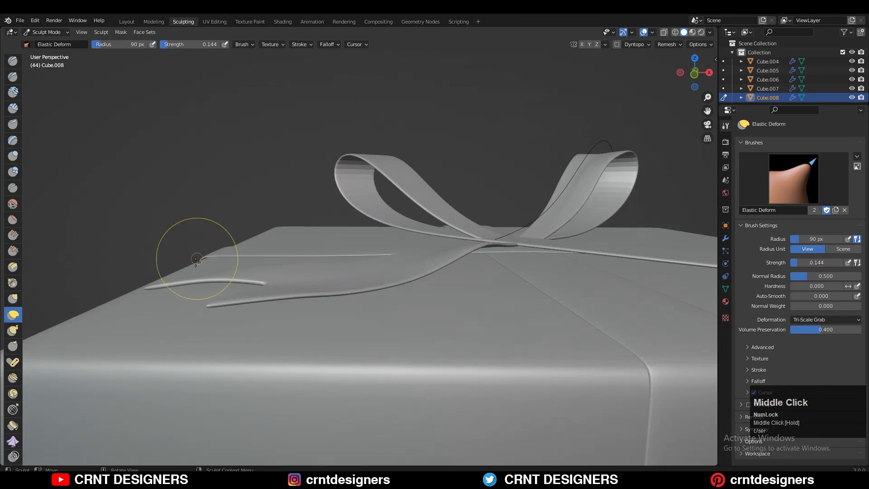
{"action": "scroll", "coordinate": [195, 260], "scroll_direction": "down", "scroll_amount": 2}
{"action": "left_click", "coordinate": [217, 334]}
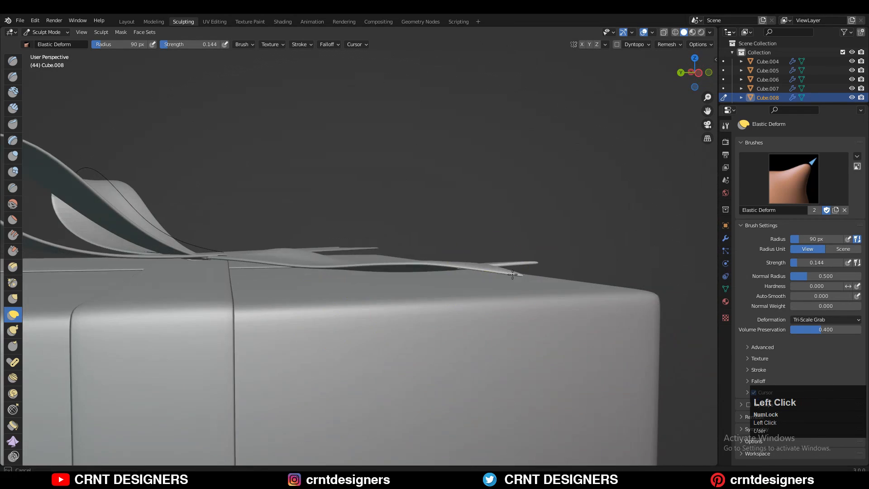
{"action": "scroll", "coordinate": [525, 273], "scroll_direction": "down", "scroll_amount": 3}
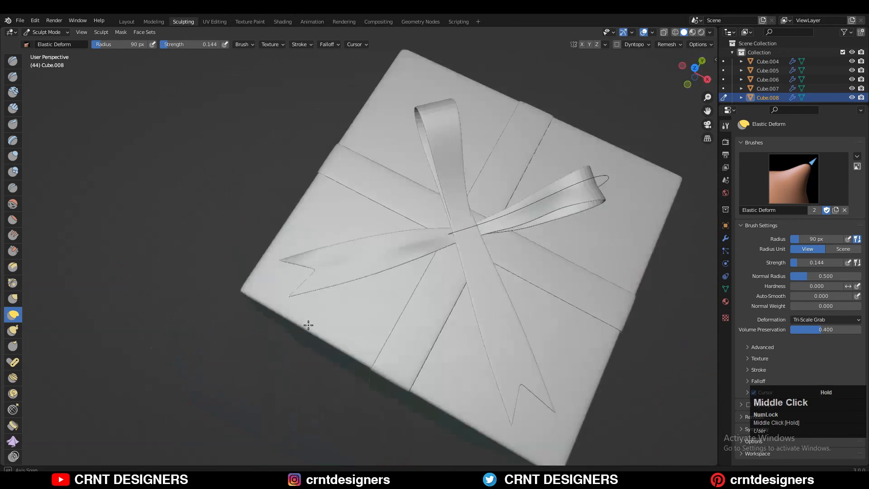
{"action": "middle_click_drag", "start_coordinate": [301, 322], "coordinate": [75, 120]}
{"action": "left_click", "coordinate": [127, 22]}
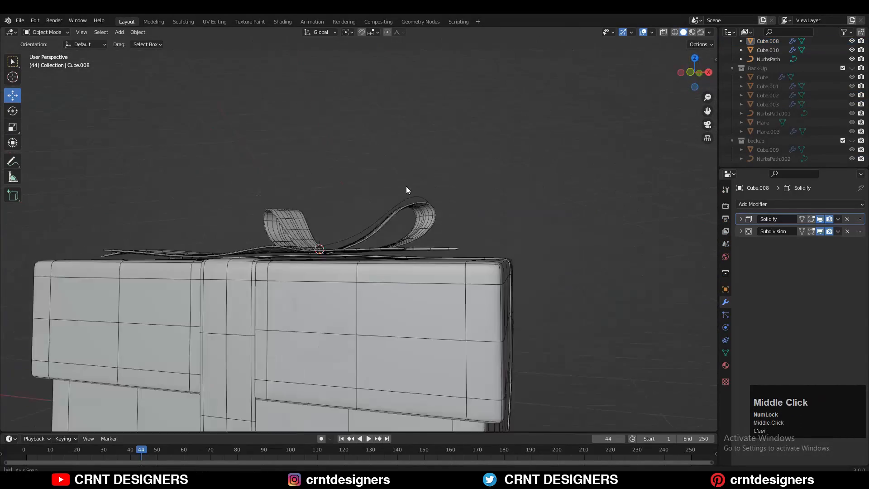
Step: Delete the unsculpted duplicate of the ribbon strip
{"action": "middle_click_drag", "start_coordinate": [406, 186], "coordinate": [345, 219]}
{"action": "left_click", "coordinate": [345, 219]}
{"action": "left_click_drag", "start_coordinate": [403, 180], "coordinate": [403, 188]}
{"action": "left_click", "coordinate": [384, 154]}
{"action": "middle_click_drag", "start_coordinate": [385, 154], "coordinate": [402, 209]}
{"action": "left_click", "coordinate": [402, 154]}
{"action": "key", "text": "Delete"}
Step: In top view, duplicate the sculpted strip in place and rotate the copy about Z so it crosses the original
{"action": "left_click", "coordinate": [445, 169]}
{"action": "left_click", "coordinate": [695, 72]}
{"action": "key", "text": "shift+d"}
{"action": "right_click", "coordinate": [515, 222]}
{"action": "key", "text": "r"}
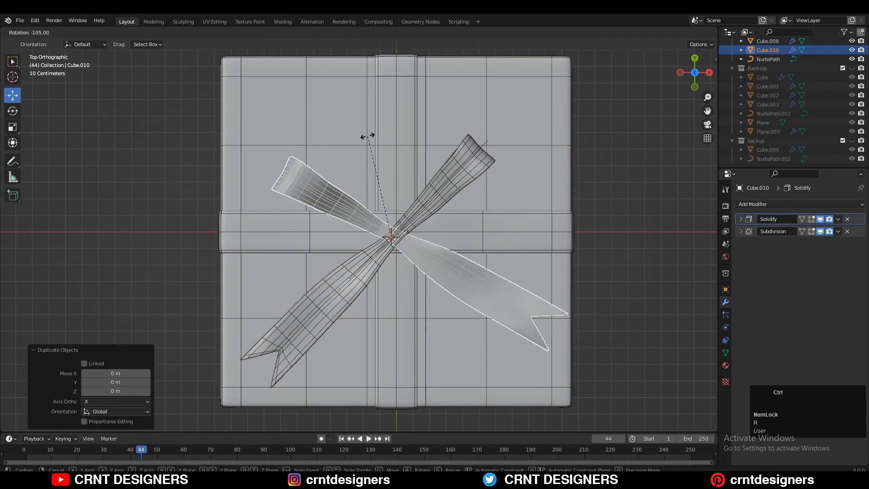
{"action": "left_click", "coordinate": [482, 188]}
{"action": "middle_click_drag", "start_coordinate": [483, 189], "coordinate": [593, 190]}
Step: Hide the viewport overlays and raise the rotated strip about 0.004 m along Z at the crossing
{"action": "left_click", "coordinate": [651, 33]}
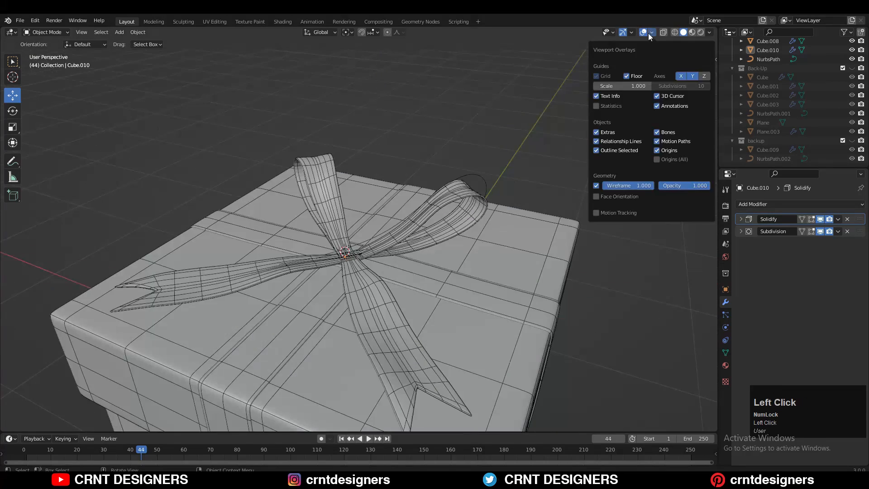
{"action": "left_click", "coordinate": [643, 32]}
{"action": "scroll", "coordinate": [338, 235], "scroll_direction": "up", "scroll_amount": 3}
{"action": "middle_click_drag", "start_coordinate": [303, 199], "coordinate": [344, 183]}
{"action": "left_click", "coordinate": [338, 235]}
{"action": "left_click_drag", "start_coordinate": [368, 180], "coordinate": [372, 178]}
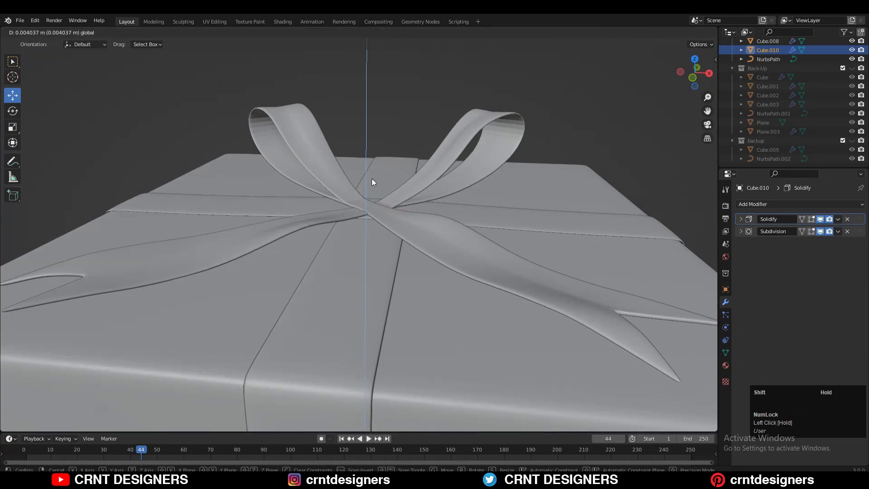
Step: Check the finished bow from several angles with overlays restored and save the file
{"action": "middle_click_drag", "start_coordinate": [425, 210], "coordinate": [377, 201]}
{"action": "scroll", "coordinate": [377, 200], "scroll_direction": "down", "scroll_amount": 4}
{"action": "left_click", "coordinate": [566, 89]}
{"action": "middle_click_drag", "start_coordinate": [567, 90], "coordinate": [627, 102]}
{"action": "left_click", "coordinate": [643, 33]}
{"action": "left_click", "coordinate": [643, 32]}
{"action": "middle_click_drag", "start_coordinate": [470, 181], "coordinate": [466, 241]}
{"action": "key", "text": "ctrl+s"}
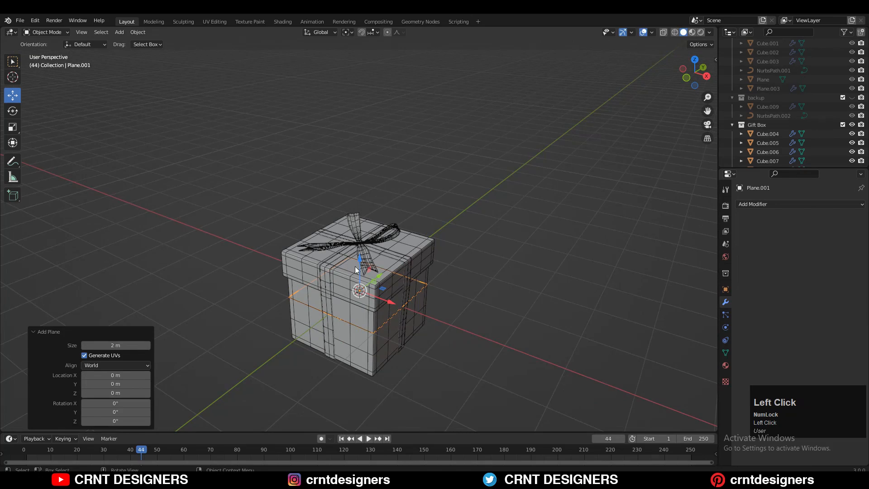
Step: Raise the new 2 m plane about 1.18 m along Z to the height of the bow loops
{"action": "left_click", "coordinate": [355, 266]}
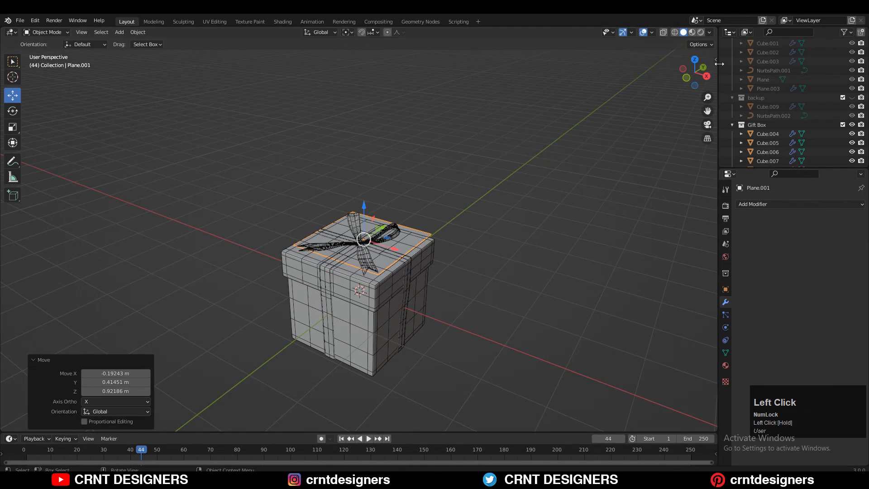
{"action": "left_click", "coordinate": [695, 60]}
{"action": "scroll", "coordinate": [480, 241], "scroll_direction": "up", "scroll_amount": 3}
{"action": "middle_click_drag", "start_coordinate": [450, 276], "coordinate": [405, 218]}
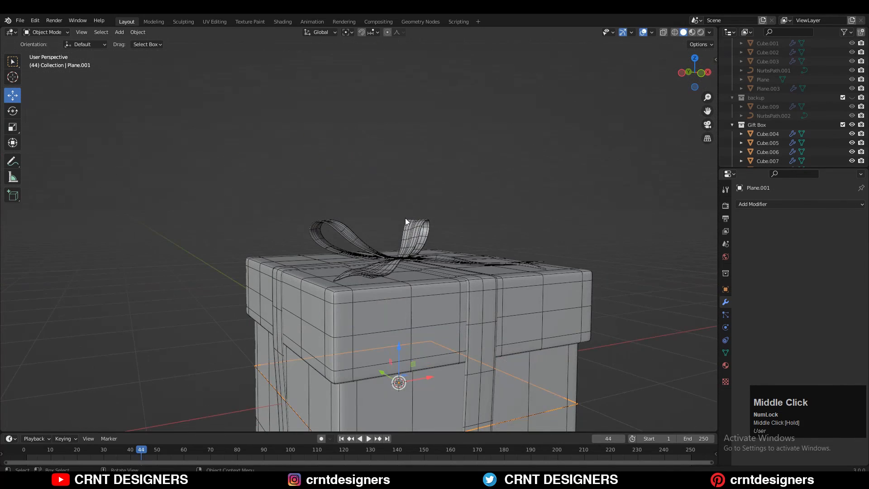
{"action": "left_click_drag", "start_coordinate": [402, 361], "coordinate": [400, 220]}
Step: In top view, scale the plane to 0.1 over the bow's crossing
{"action": "left_click", "coordinate": [694, 59]}
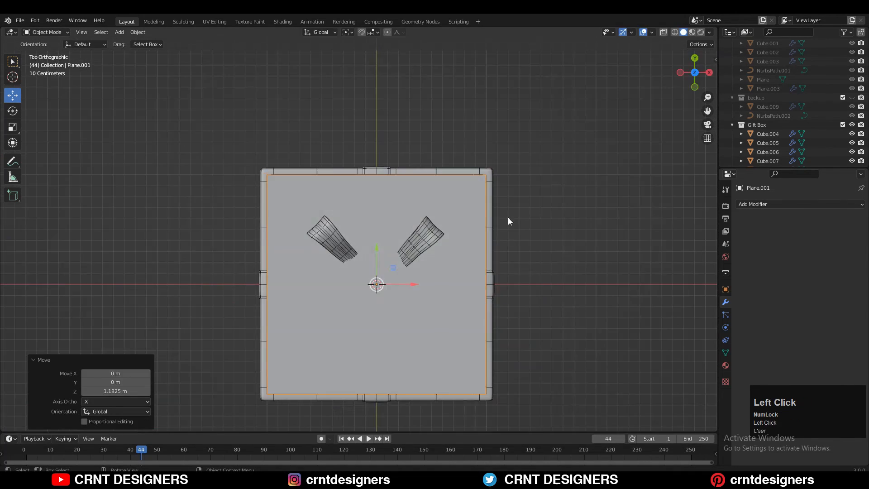
{"action": "key", "text": "s"}
{"action": "left_click", "coordinate": [393, 269], "text": "ctrl"}
{"action": "scroll", "coordinate": [374, 254], "scroll_direction": "up", "scroll_amount": 9}
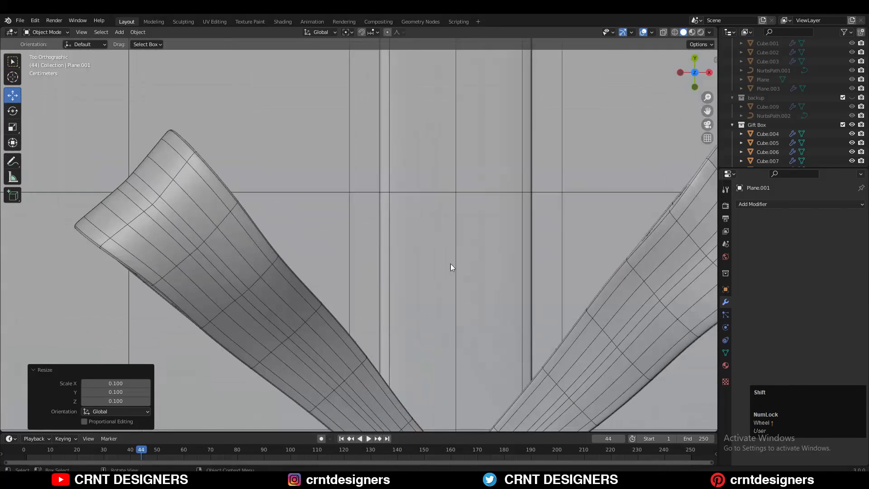
{"action": "middle_click_drag", "start_coordinate": [434, 363], "coordinate": [358, 157], "text": "shift"}
Step: In Edit Mode, scale the small plane's edge between the bow loops to 0.5, forming a trapezoid
{"action": "key", "text": "Tab"}
{"action": "key", "text": "1"}
{"action": "left_click_drag", "start_coordinate": [372, 262], "coordinate": [480, 199]}
{"action": "middle_click_drag", "start_coordinate": [275, 185], "coordinate": [260, 174], "text": "shift"}
{"action": "left_click_drag", "start_coordinate": [259, 175], "coordinate": [387, 270], "text": "shift"}
{"action": "key", "text": "s"}
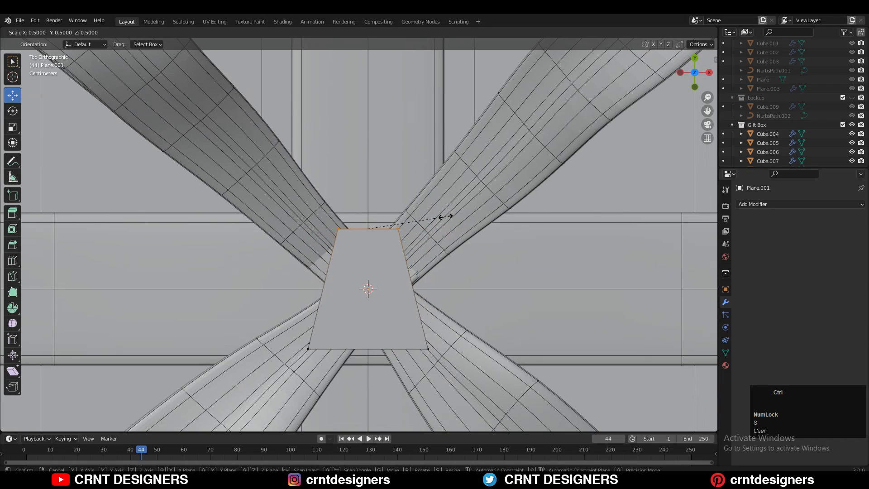
{"action": "left_click", "coordinate": [443, 217], "text": "ctrl"}
Step: Loop-cut the trapezoid through its middle and reposition its side corners in Y to form a pentagon
{"action": "key", "text": "ctrl+r"}
{"action": "left_click", "coordinate": [392, 227]}
{"action": "right_click", "coordinate": [399, 227]}
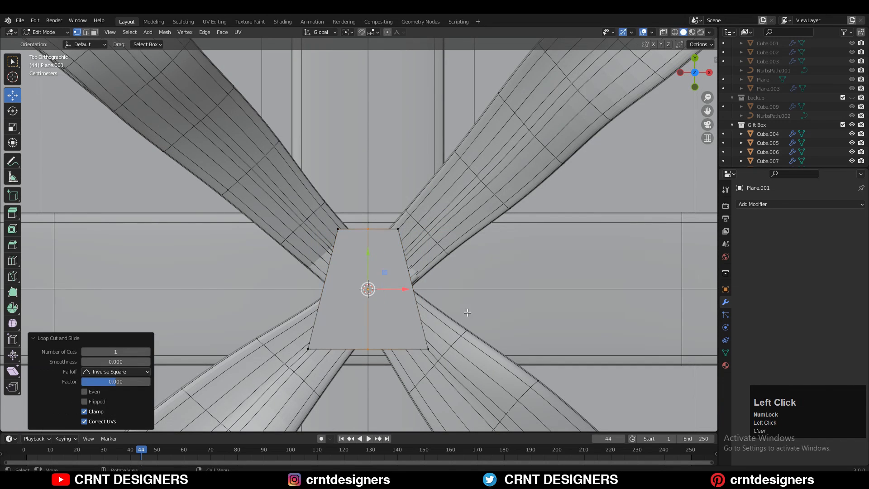
{"action": "left_click_drag", "start_coordinate": [466, 314], "coordinate": [398, 380]}
{"action": "left_click_drag", "start_coordinate": [364, 306], "coordinate": [370, 284], "text": "ctrl"}
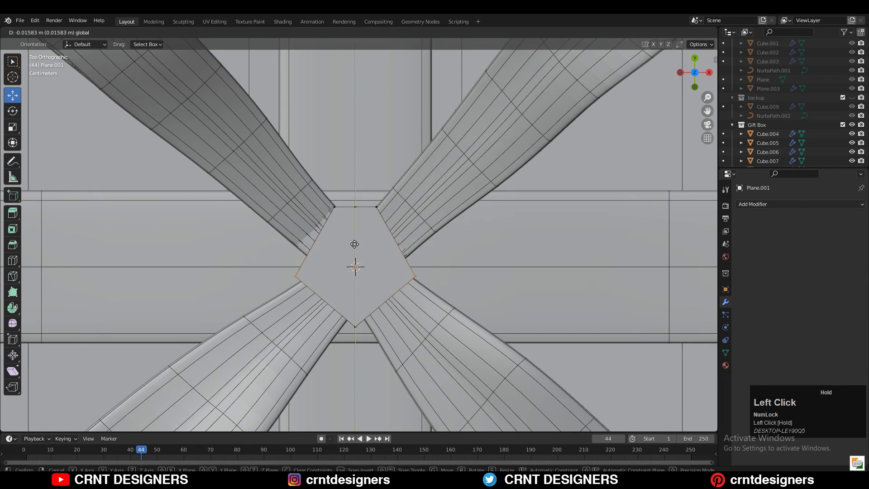
Step: Select the whole pentagon and extrude it upward about 0.05 m
{"action": "key", "text": "Tab"}
{"action": "key", "text": "Tab"}
{"action": "key", "text": "a"}
{"action": "middle_click_drag", "start_coordinate": [416, 283], "coordinate": [365, 171]}
{"action": "key", "text": "e"}
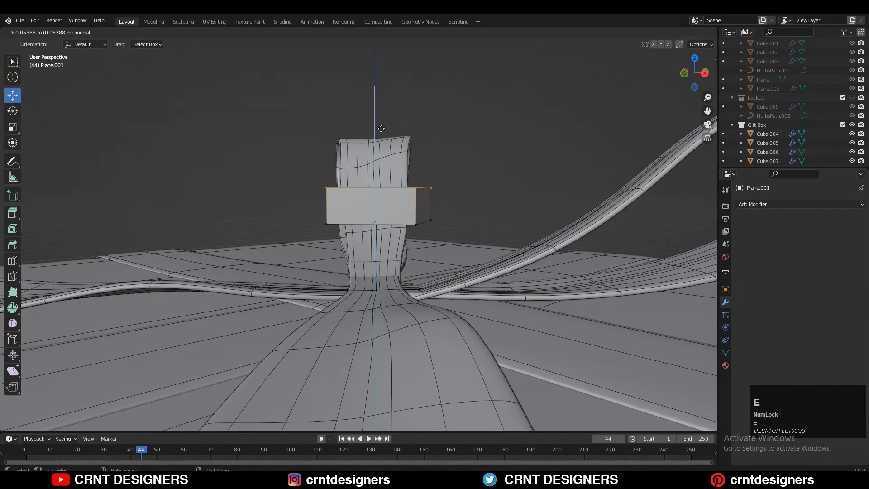
{"action": "left_click", "coordinate": [381, 132]}
Step: In Object Mode, lower the pentagonal block onto the point where the ribbon strips cross
{"action": "key", "text": "Tab"}
{"action": "left_click_drag", "start_coordinate": [375, 184], "coordinate": [379, 276]}
{"action": "key", "text": "KP_1"}
{"action": "left_click", "coordinate": [398, 176]}
{"action": "middle_click_drag", "start_coordinate": [399, 176], "coordinate": [413, 276]}
{"action": "left_click", "coordinate": [408, 246]}
{"action": "left_click", "coordinate": [788, 205]}
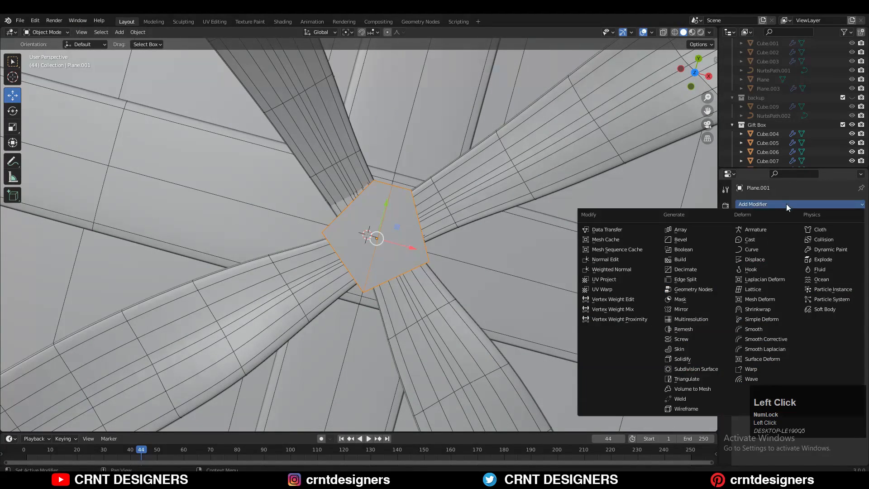
{"action": "left_click", "coordinate": [685, 359]}
{"action": "left_click", "coordinate": [848, 219]}
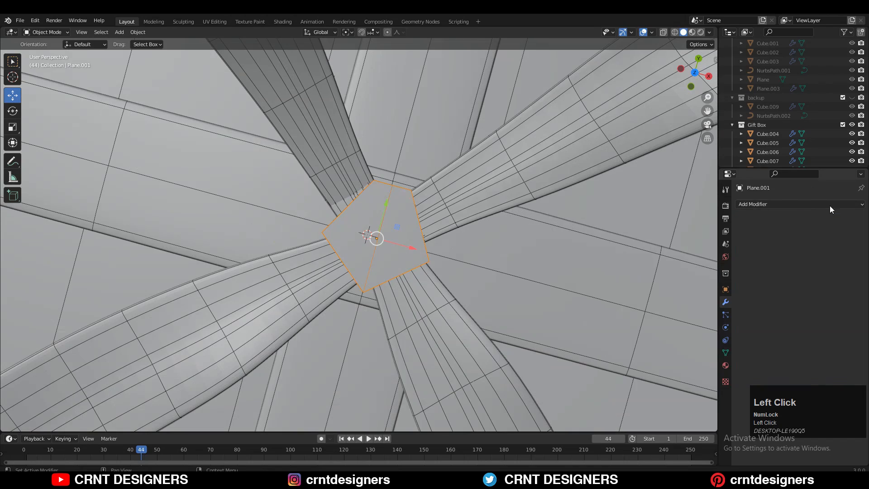
Step: Add a Subdivision Surface modifier to the pentagonal knot with 2 viewport levels
{"action": "left_click", "coordinate": [830, 205]}
{"action": "left_click", "coordinate": [702, 368]}
{"action": "middle_click_drag", "start_coordinate": [699, 362], "coordinate": [836, 237]}
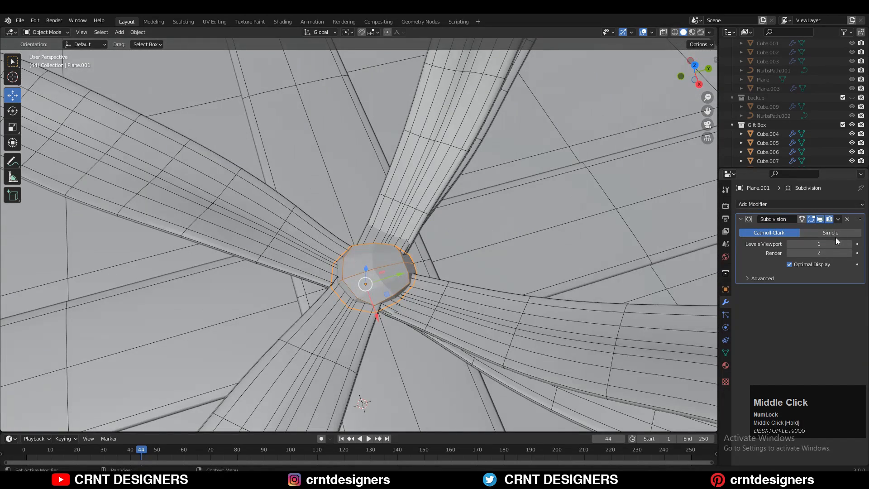
{"action": "left_click", "coordinate": [849, 244]}
{"action": "scroll", "coordinate": [463, 249], "scroll_direction": "down", "scroll_amount": 5}
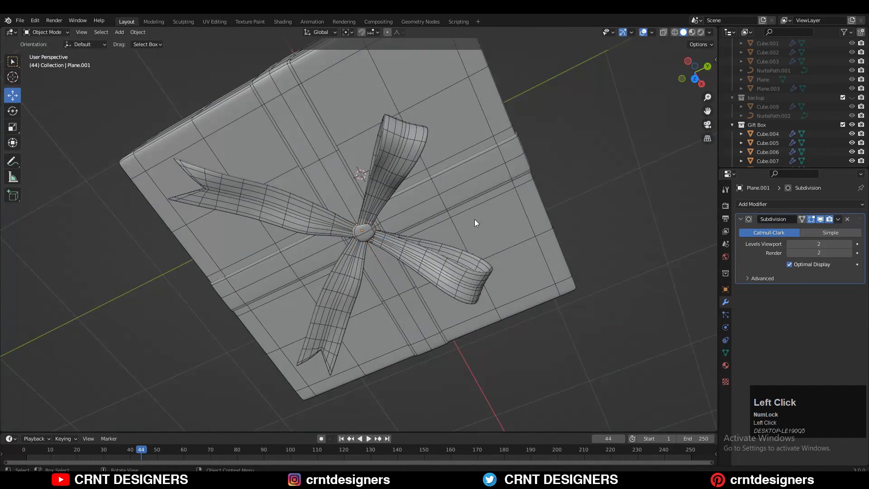
Step: Loop-cut the pentagonal knot with several evenly spaced, unshifted cuts and return to Object Mode
{"action": "scroll", "coordinate": [359, 208], "scroll_direction": "up", "scroll_amount": 1, "text": "ctrl"}
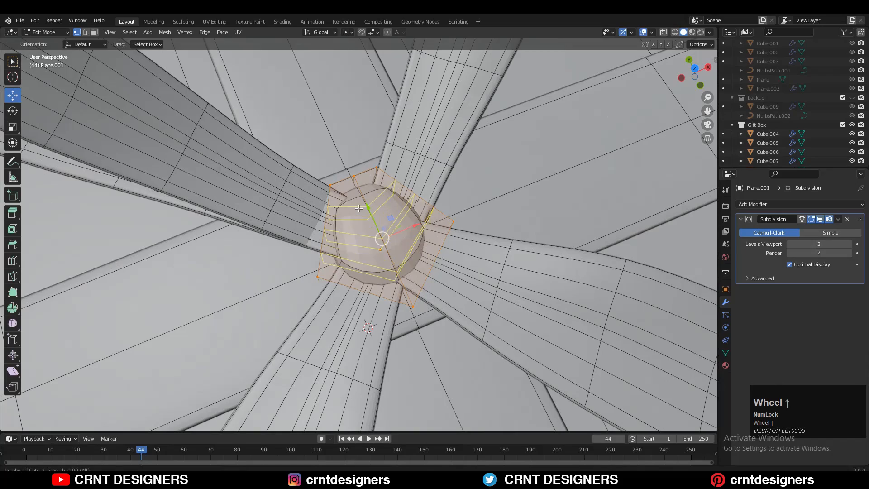
{"action": "left_click", "coordinate": [360, 209]}
{"action": "right_click", "coordinate": [362, 210]}
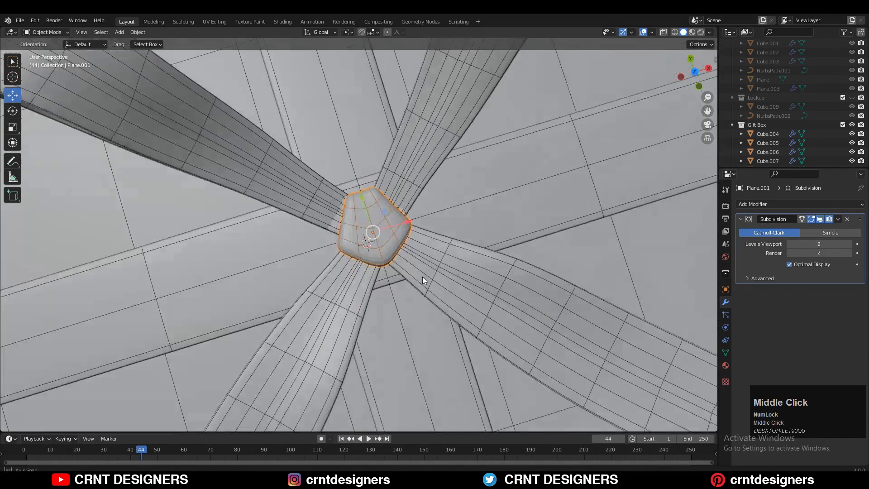
{"action": "key", "text": "Tab"}
{"action": "middle_click_drag", "start_coordinate": [422, 281], "coordinate": [443, 152]}
{"action": "key", "text": "Tab"}
{"action": "scroll", "coordinate": [388, 201], "scroll_direction": "down", "scroll_amount": 7}
Step: In the Sculpting workspace, carve folds with the Crease brush fanning out from the knot's narrow edge
{"action": "left_click", "coordinate": [418, 100]}
{"action": "middle_click_drag", "start_coordinate": [417, 99], "coordinate": [428, 137]}
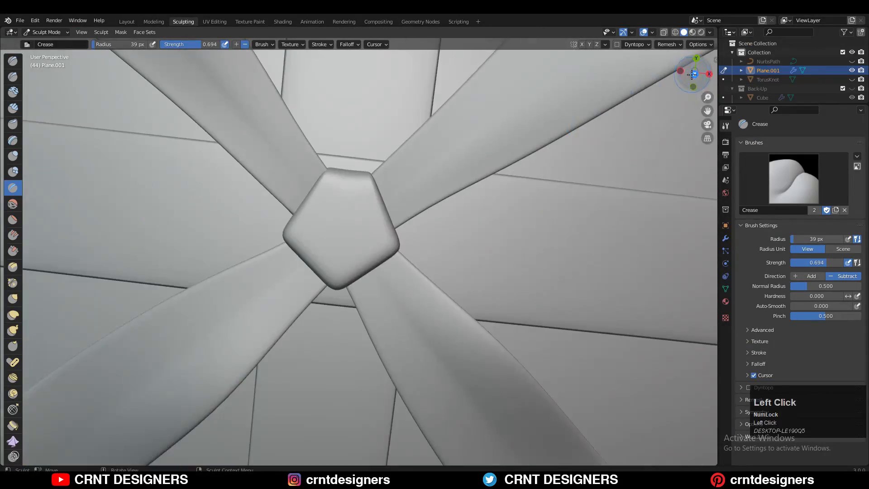
{"action": "scroll", "coordinate": [414, 284], "scroll_direction": "up", "scroll_amount": 4}
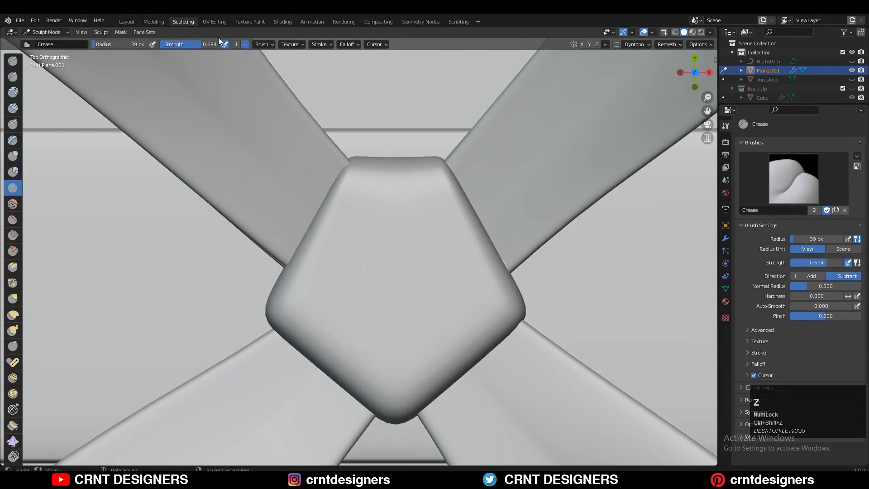
{"action": "mouse_move", "coordinate": [443, 255]}
{"action": "middle_mouse_down"}
{"action": "mouse_move", "coordinate": [383, 293]}
{"action": "mouse_move", "coordinate": [365, 140]}
{"action": "mouse_move", "coordinate": [411, 189]}
{"action": "mouse_move", "coordinate": [375, 253]}
{"action": "middle_mouse_up"}
{"action": "scroll", "coordinate": [365, 140], "scroll_direction": "up", "scroll_amount": 2}
{"action": "scroll", "coordinate": [412, 188], "scroll_direction": "down", "scroll_amount": 6}
{"action": "scroll", "coordinate": [376, 254], "scroll_direction": "up", "scroll_amount": 5}
{"action": "scroll", "coordinate": [361, 301], "scroll_direction": "down", "scroll_amount": 1}
{"action": "scroll", "coordinate": [360, 300], "scroll_direction": "down", "scroll_amount": 3}
{"action": "mouse_move", "coordinate": [361, 301]}
{"action": "middle_mouse_down"}
{"action": "mouse_move", "coordinate": [368, 253]}
{"action": "mouse_move", "coordinate": [458, 281]}
{"action": "mouse_move", "coordinate": [418, 317]}
{"action": "middle_mouse_up"}
{"action": "scroll", "coordinate": [458, 281], "scroll_direction": "up", "scroll_amount": 4}
{"action": "left_click_drag", "start_coordinate": [417, 317], "coordinate": [415, 322]}
{"action": "scroll", "coordinate": [415, 321], "scroll_direction": "down", "scroll_amount": 4}
{"action": "mouse_move", "coordinate": [415, 321]}
{"action": "middle_mouse_down"}
{"action": "mouse_move", "coordinate": [440, 289]}
{"action": "mouse_move", "coordinate": [356, 377]}
{"action": "middle_mouse_up"}
{"action": "scroll", "coordinate": [441, 289], "scroll_direction": "up", "scroll_amount": 4}
Step: Sharpen the knot's folds with Multi-plane Scrape at strength 0.804, enlarging the brush radius to 54 px
{"action": "left_click", "coordinate": [13, 267]}
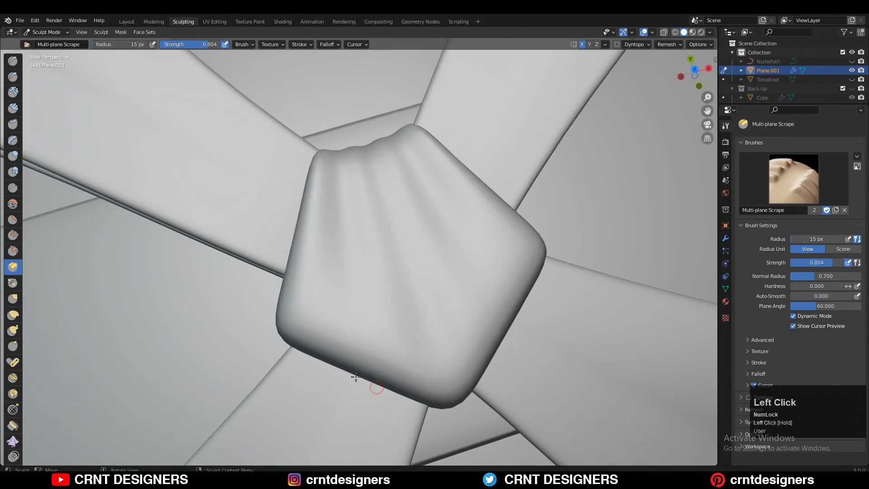
{"action": "scroll", "coordinate": [517, 318], "scroll_direction": "down", "scroll_amount": 4}
{"action": "middle_click_drag", "start_coordinate": [517, 318], "coordinate": [490, 304]}
{"action": "key", "text": "f"}
{"action": "left_click", "coordinate": [398, 254]}
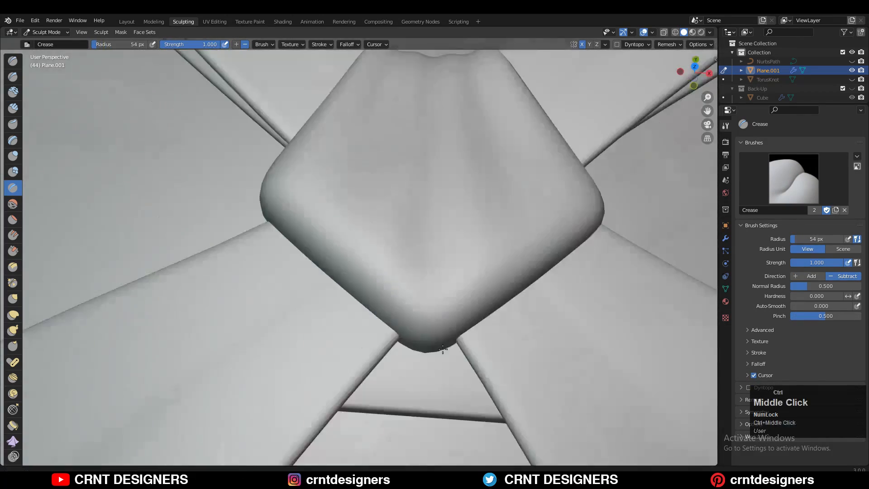
{"action": "scroll", "coordinate": [402, 266], "scroll_direction": "down", "scroll_amount": 4}
Step: Sculpt the knot's lower sides inward into pointed corners with the Pinch and Multi-plane Scrape brushes
{"action": "left_click", "coordinate": [13, 283]}
{"action": "scroll", "coordinate": [374, 367], "scroll_direction": "up", "scroll_amount": 3}
{"action": "mouse_move", "coordinate": [402, 266]}
{"action": "middle_mouse_down"}
{"action": "mouse_move", "coordinate": [374, 366]}
{"action": "mouse_move", "coordinate": [303, 267]}
{"action": "mouse_move", "coordinate": [363, 312]}
{"action": "middle_mouse_up"}
{"action": "left_click", "coordinate": [13, 267]}
{"action": "mouse_move", "coordinate": [362, 312]}
{"action": "left_mouse_down"}
{"action": "mouse_move", "coordinate": [403, 321]}
{"action": "mouse_move", "coordinate": [421, 336]}
{"action": "left_mouse_up"}
{"action": "middle_click_drag", "start_coordinate": [421, 336], "coordinate": [350, 225]}
{"action": "left_click_drag", "start_coordinate": [349, 225], "coordinate": [362, 213]}
{"action": "scroll", "coordinate": [363, 214], "scroll_direction": "down", "scroll_amount": 4}
{"action": "mouse_move", "coordinate": [363, 214]}
{"action": "middle_mouse_down"}
{"action": "mouse_move", "coordinate": [407, 238]}
{"action": "mouse_move", "coordinate": [309, 245]}
{"action": "mouse_move", "coordinate": [335, 236]}
{"action": "mouse_move", "coordinate": [399, 281]}
{"action": "middle_mouse_up"}
{"action": "scroll", "coordinate": [309, 245], "scroll_direction": "up", "scroll_amount": 5}
{"action": "scroll", "coordinate": [398, 281], "scroll_direction": "up", "scroll_amount": 4}
{"action": "left_click_drag", "start_coordinate": [398, 290], "coordinate": [365, 298]}
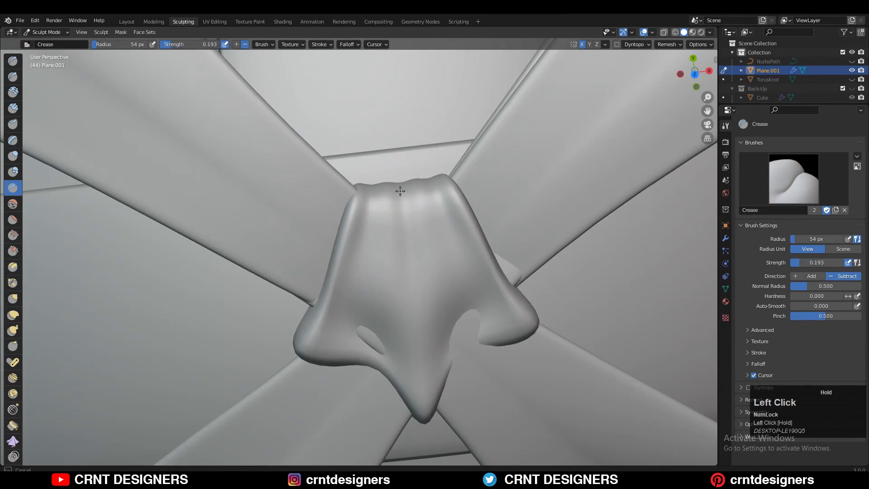
Step: Crease a fold down the middle of the knot at 54 px radius and 0.193 strength
{"action": "left_click_drag", "start_coordinate": [400, 191], "coordinate": [402, 244]}
{"action": "left_click", "coordinate": [12, 267]}
{"action": "mouse_move", "coordinate": [401, 245]}
{"action": "middle_mouse_down"}
{"action": "mouse_move", "coordinate": [398, 255]}
{"action": "mouse_move", "coordinate": [353, 173]}
{"action": "middle_mouse_up"}
Step: Reshape the knot's outline with the Elastic Deform brush, setting its radius to 55 px
{"action": "left_click", "coordinate": [13, 315]}
{"action": "scroll", "coordinate": [354, 217], "scroll_direction": "down", "scroll_amount": 4}
{"action": "key", "text": "f"}
{"action": "key", "text": "shift+f"}
{"action": "scroll", "coordinate": [428, 195], "scroll_direction": "up", "scroll_amount": 5}
{"action": "middle_click_drag", "start_coordinate": [427, 195], "coordinate": [524, 94]}
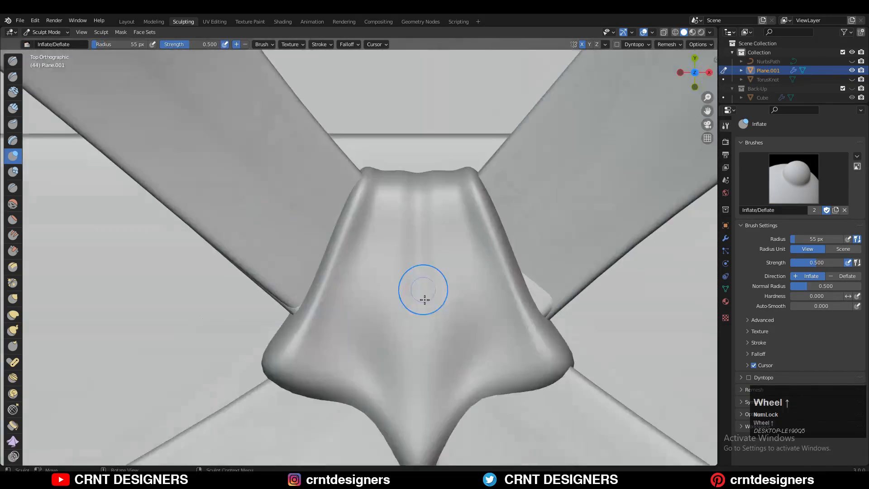
Step: Thicken the thin parts of the knot with the Inflate brush at 55 px radius and 0.500 strength
{"action": "scroll", "coordinate": [425, 299], "scroll_direction": "down", "scroll_amount": 3}
{"action": "middle_click_drag", "start_coordinate": [425, 300], "coordinate": [521, 188]}
{"action": "scroll", "coordinate": [520, 188], "scroll_direction": "down", "scroll_amount": 9}
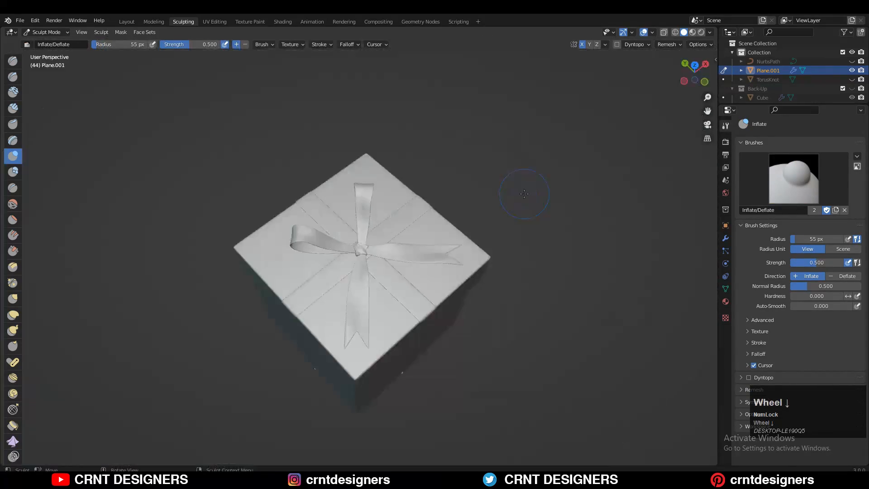
{"action": "scroll", "coordinate": [388, 249], "scroll_direction": "up", "scroll_amount": 8}
{"action": "scroll", "coordinate": [388, 249], "scroll_direction": "down", "scroll_amount": 7}
{"action": "scroll", "coordinate": [414, 287], "scroll_direction": "up", "scroll_amount": 2}
{"action": "mouse_move", "coordinate": [388, 248]}
{"action": "middle_mouse_down"}
{"action": "mouse_move", "coordinate": [415, 286]}
{"action": "mouse_move", "coordinate": [362, 218]}
{"action": "middle_mouse_up"}
{"action": "scroll", "coordinate": [415, 286], "scroll_direction": "up", "scroll_amount": 7}
Step: Pull the knot's edge and corners into place against the bow strips with the Grab brush
{"action": "left_click", "coordinate": [13, 299]}
{"action": "scroll", "coordinate": [439, 260], "scroll_direction": "down", "scroll_amount": 8}
{"action": "mouse_move", "coordinate": [213, 265]}
{"action": "middle_mouse_down"}
{"action": "mouse_move", "coordinate": [439, 260]}
{"action": "mouse_move", "coordinate": [485, 285]}
{"action": "middle_mouse_up"}
{"action": "scroll", "coordinate": [485, 285], "scroll_direction": "up", "scroll_amount": 8}
{"action": "left_click_drag", "start_coordinate": [314, 187], "coordinate": [305, 190]}
{"action": "middle_click_drag", "start_coordinate": [305, 190], "coordinate": [425, 216]}
Step: Sharpen the knot's ridges with Multi-plane Scrape at 0.804 strength and adjust its corners with Elastic Deform
{"action": "left_click", "coordinate": [13, 267]}
{"action": "scroll", "coordinate": [344, 270], "scroll_direction": "down", "scroll_amount": 7}
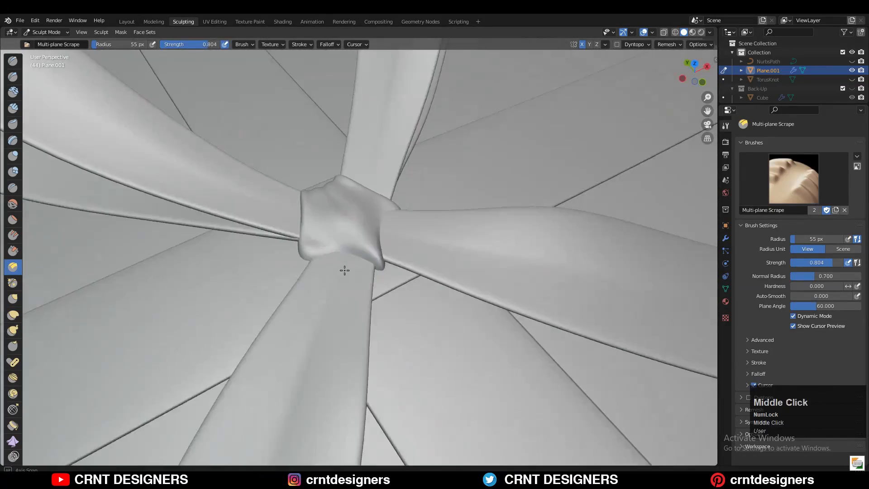
{"action": "left_click", "coordinate": [13, 315]}
{"action": "mouse_move", "coordinate": [343, 270]}
{"action": "middle_mouse_down"}
{"action": "mouse_move", "coordinate": [381, 204]}
{"action": "mouse_move", "coordinate": [353, 271]}
{"action": "middle_mouse_up"}
Step: Add a crease near the knot's corner and refine its silhouette with Elastic Deform at 0.137 strength
{"action": "left_click", "coordinate": [13, 188]}
{"action": "left_click_drag", "start_coordinate": [313, 252], "coordinate": [325, 256]}
{"action": "scroll", "coordinate": [325, 256], "scroll_direction": "down", "scroll_amount": 3}
{"action": "left_click", "coordinate": [12, 314]}
{"action": "middle_click_drag", "start_coordinate": [344, 254], "coordinate": [382, 202]}
{"action": "scroll", "coordinate": [450, 260], "scroll_direction": "down", "scroll_amount": 8}
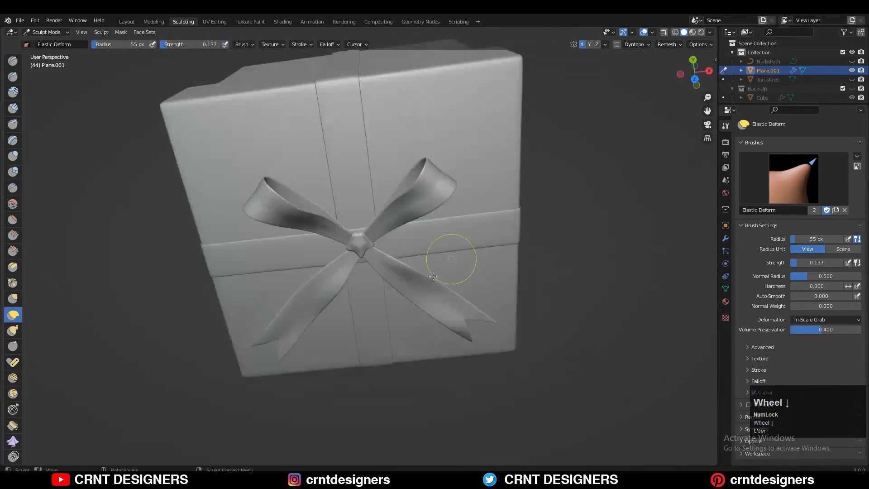
Step: Select the bow strip beside the knot for sculpting, try a Crease stroke at its inner end, and undo it
{"action": "left_click", "coordinate": [127, 22]}
{"action": "middle_click_drag", "start_coordinate": [450, 260], "coordinate": [557, 176]}
{"action": "scroll", "coordinate": [557, 177], "scroll_direction": "down", "scroll_amount": 3}
{"action": "scroll", "coordinate": [557, 176], "scroll_direction": "up", "scroll_amount": 5}
{"action": "left_click", "coordinate": [390, 275]}
{"action": "left_click", "coordinate": [184, 21]}
{"action": "scroll", "coordinate": [379, 289], "scroll_direction": "up", "scroll_amount": 7}
{"action": "left_click", "coordinate": [12, 187]}
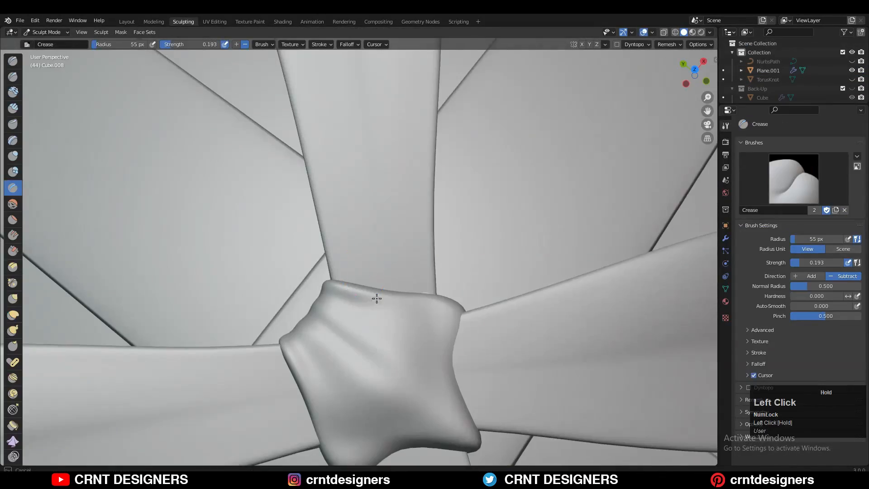
{"action": "mouse_move", "coordinate": [378, 298]}
{"action": "middle_mouse_down"}
{"action": "mouse_move", "coordinate": [453, 253]}
{"action": "mouse_move", "coordinate": [326, 244]}
{"action": "middle_mouse_up"}
{"action": "key", "text": "ctrl+z"}
Step: Sculpt creases into the bow strip where it meets the knot at 55 px radius and 0.193 strength
{"action": "middle_click_drag", "start_coordinate": [404, 326], "coordinate": [7, 288]}
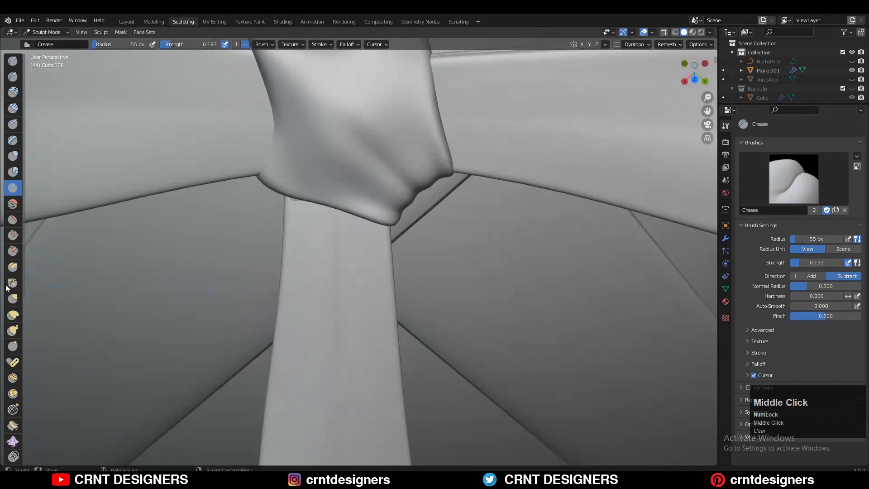
{"action": "middle_click_drag", "start_coordinate": [358, 291], "coordinate": [521, 268]}
{"action": "left_click_drag", "start_coordinate": [327, 271], "coordinate": [354, 235]}
{"action": "middle_click_drag", "start_coordinate": [354, 235], "coordinate": [380, 150]}
{"action": "left_click_drag", "start_coordinate": [344, 249], "coordinate": [407, 259]}
{"action": "mouse_move", "coordinate": [407, 260]}
{"action": "middle_mouse_down"}
{"action": "mouse_move", "coordinate": [398, 344]}
{"action": "mouse_move", "coordinate": [464, 297]}
{"action": "middle_mouse_up"}
Step: Save the gift box file with the model shown in the Layout workspace and overlays hidden
{"action": "scroll", "coordinate": [391, 243], "scroll_direction": "down", "scroll_amount": 10}
{"action": "scroll", "coordinate": [464, 297], "scroll_direction": "up", "scroll_amount": 8}
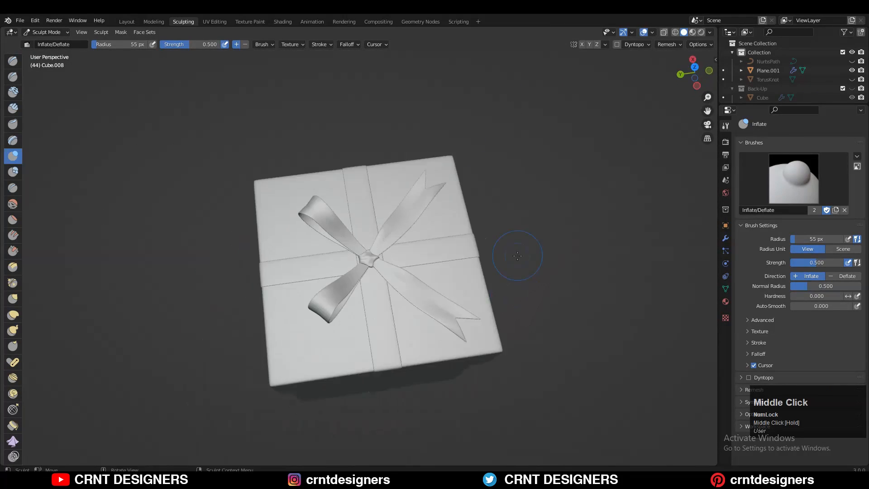
{"action": "key", "text": "ctrl+s"}
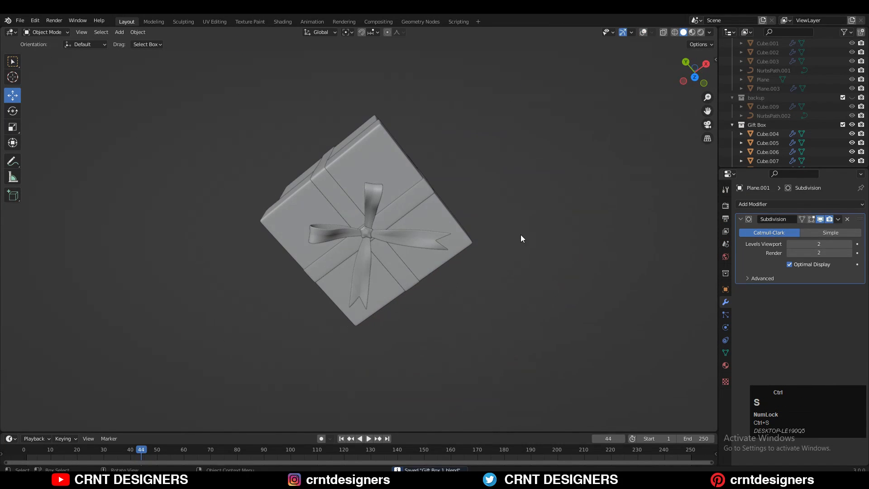
{"action": "scroll", "coordinate": [532, 187], "scroll_direction": "up", "scroll_amount": 2}
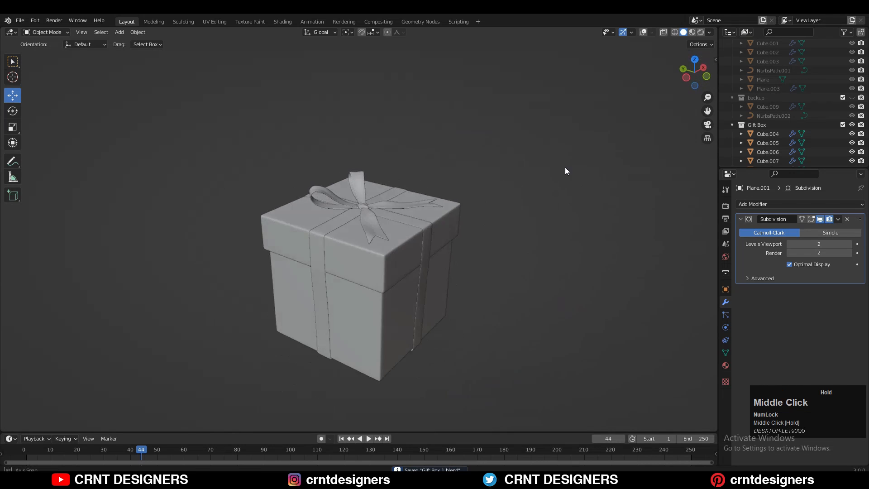